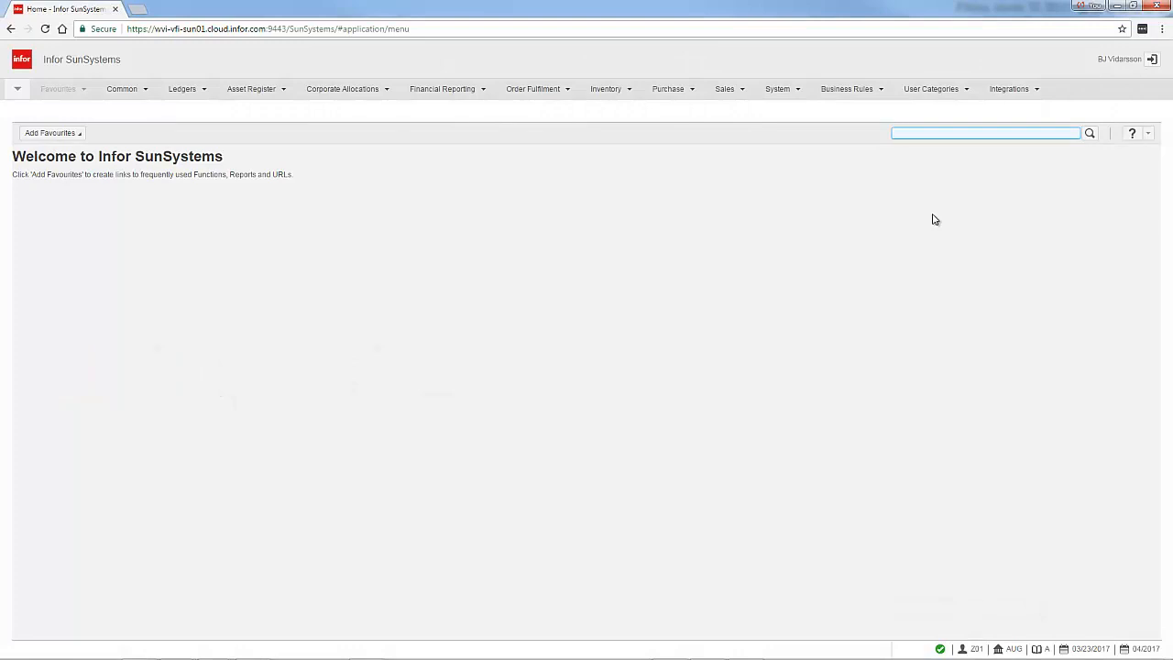
Find the PYR function, open Payment Run and confirm continuing despite unposted journals
type("P")
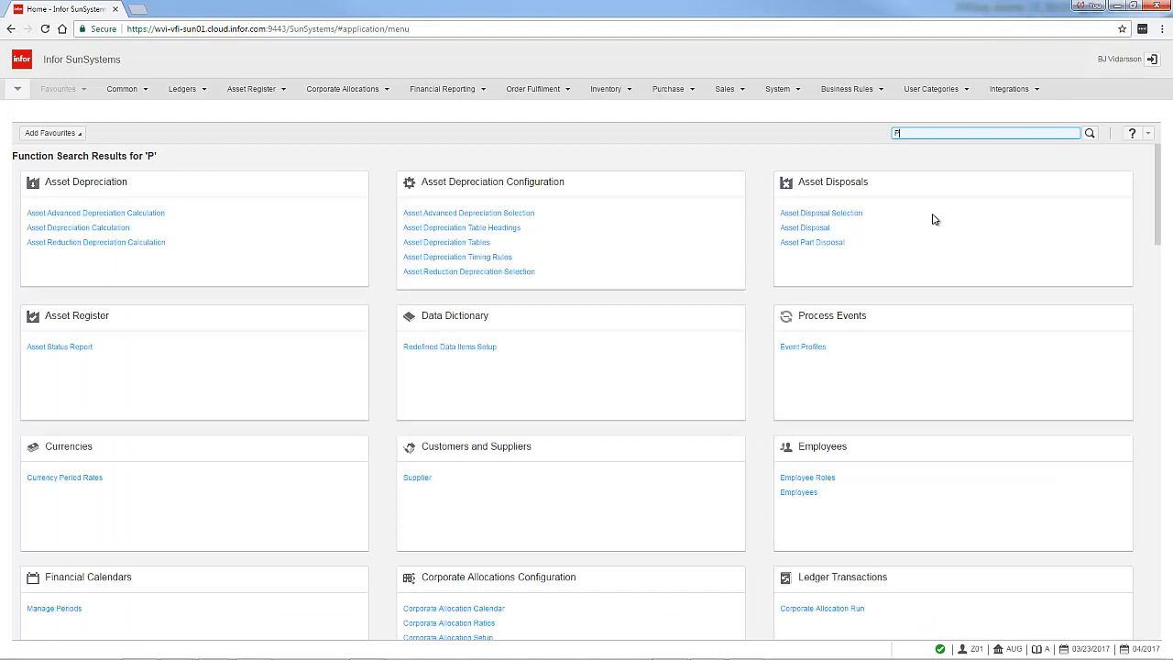
type("YR")
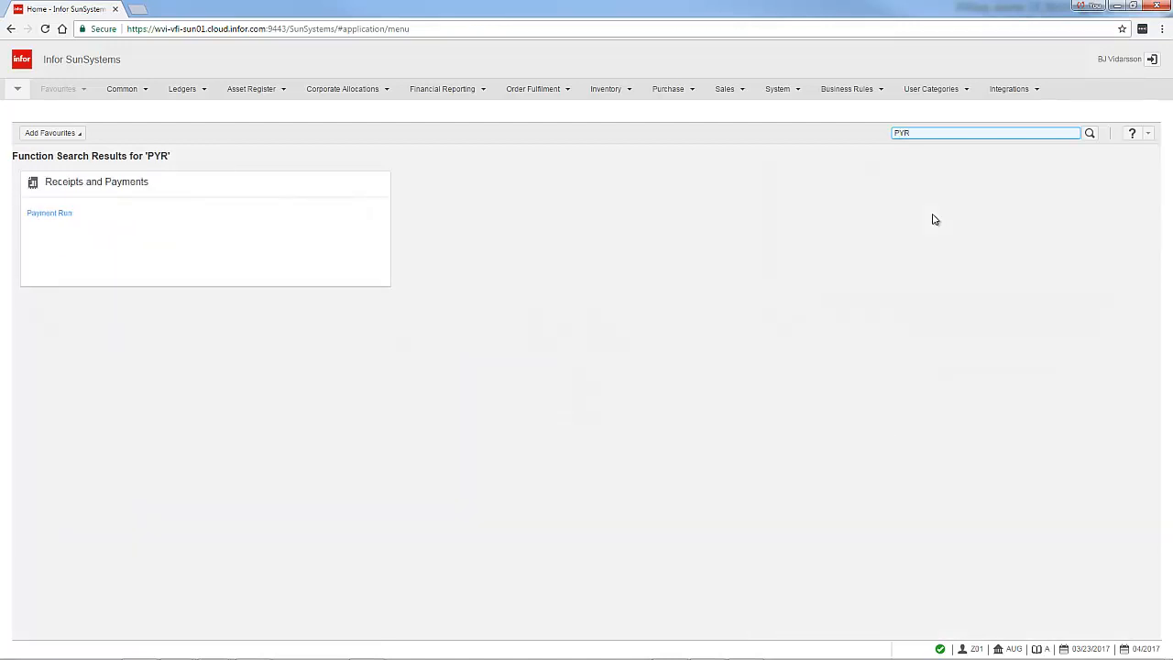
left_click(57, 212)
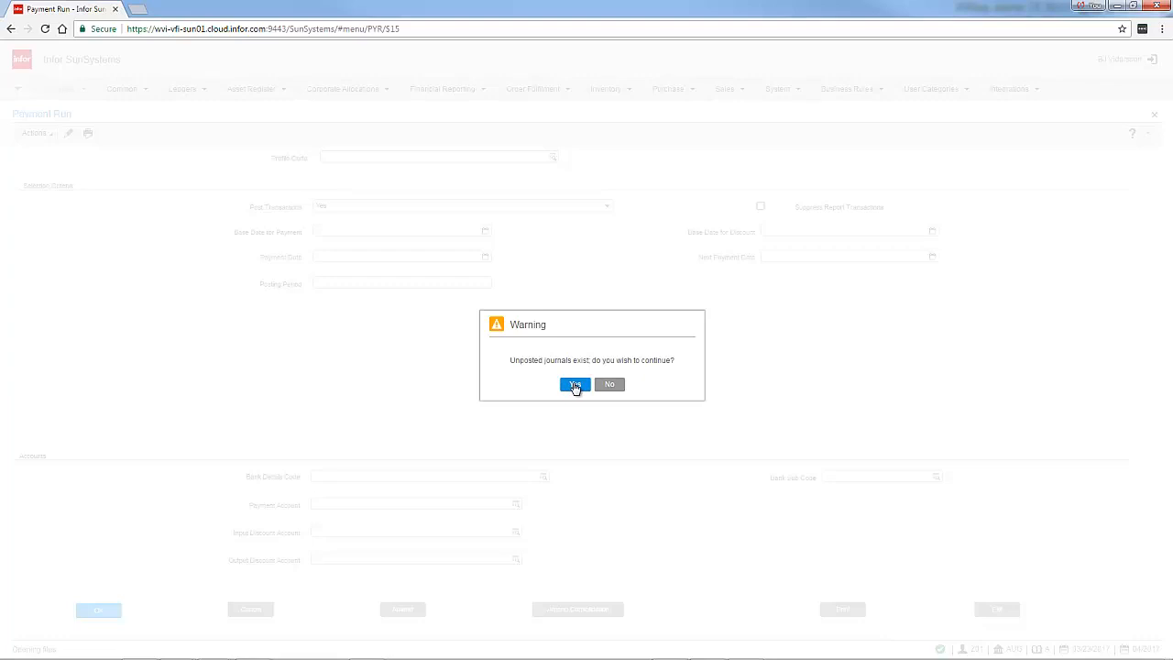
left_click(574, 385)
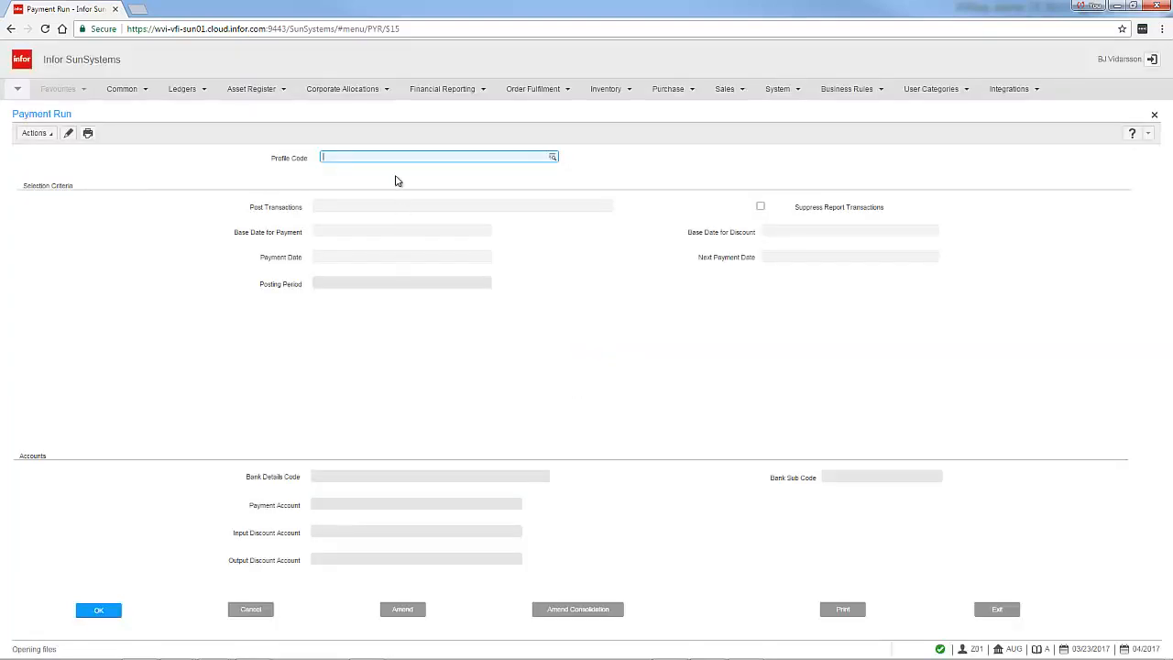
Look up the payment profiles and choose the CHECK profile for the payment run
left_click(552, 157)
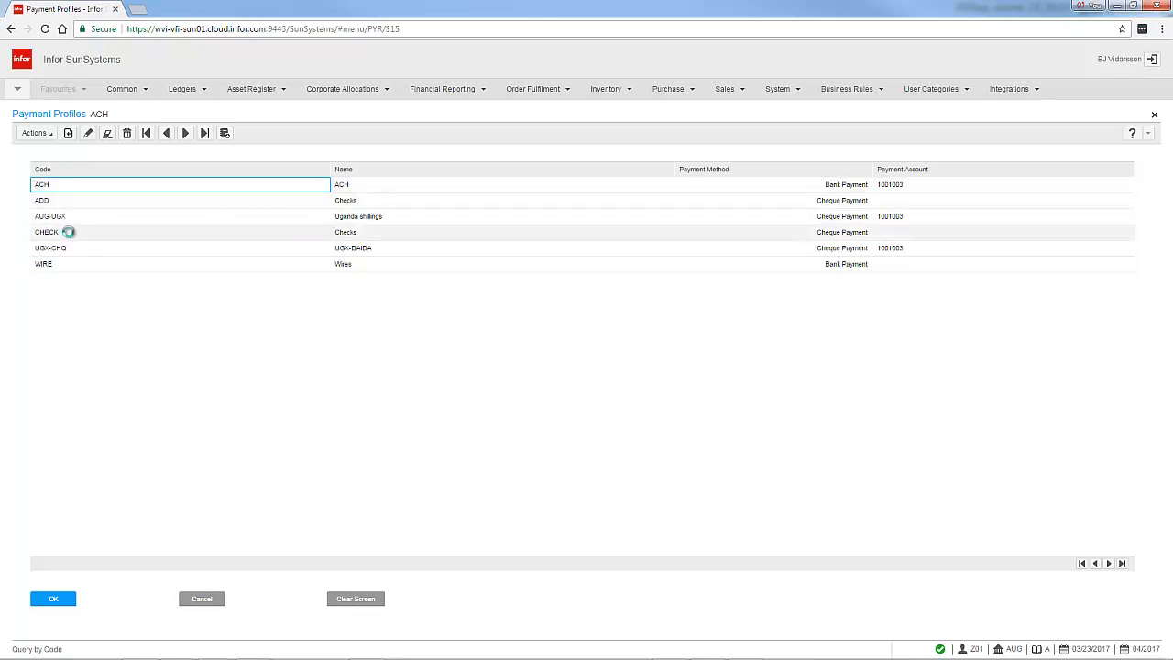
left_click(70, 234)
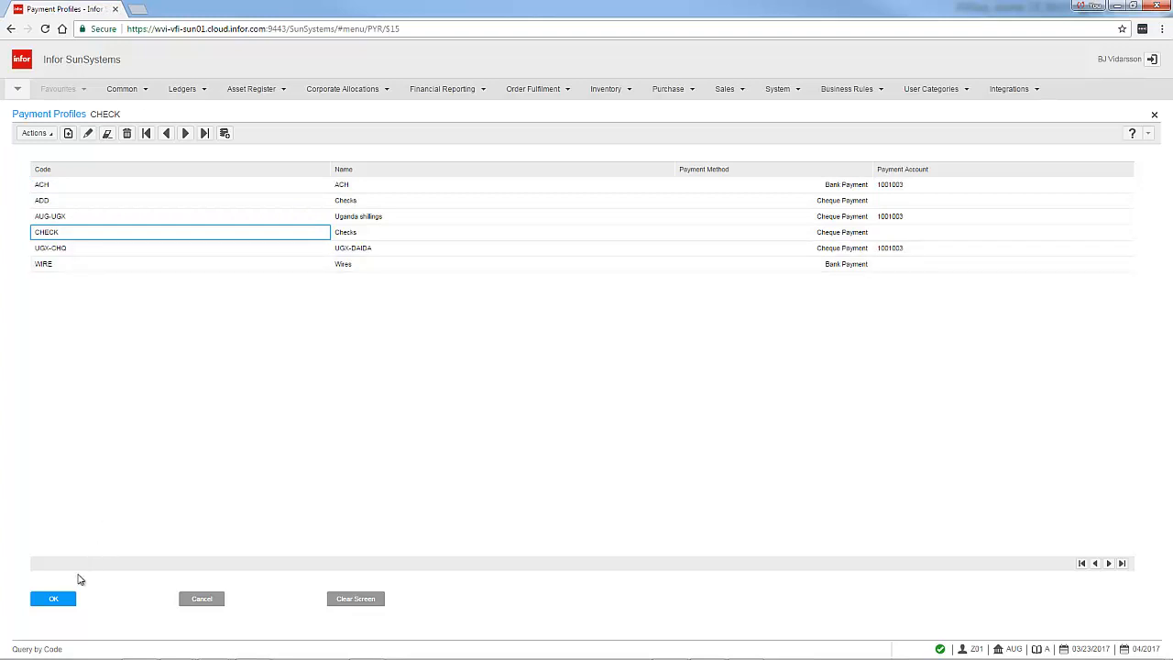
left_click(64, 600)
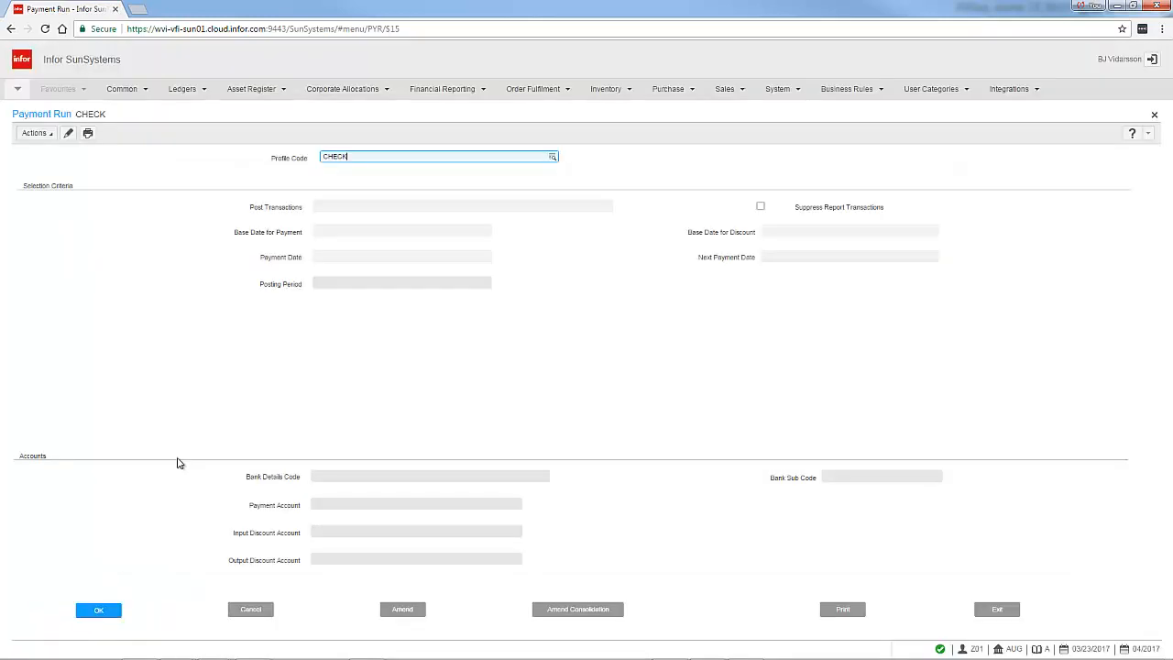
Accept the default selection criteria, with Post Transactions No and posting period 04/2017, through the whole form
left_click(98, 610)
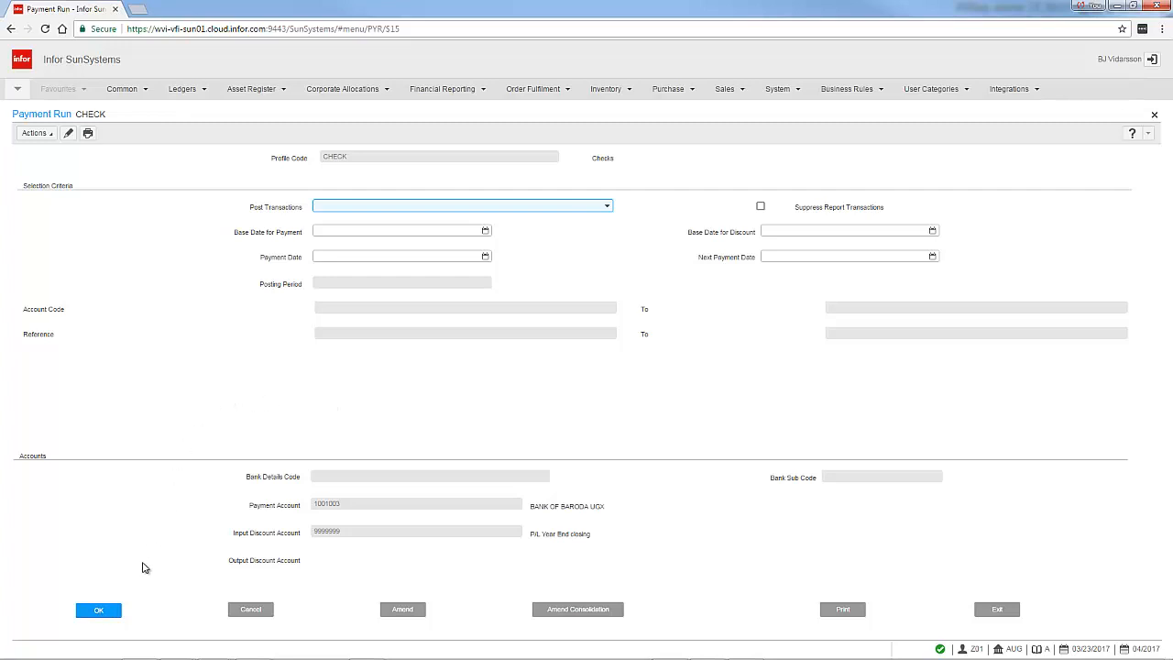
left_click(100, 611)
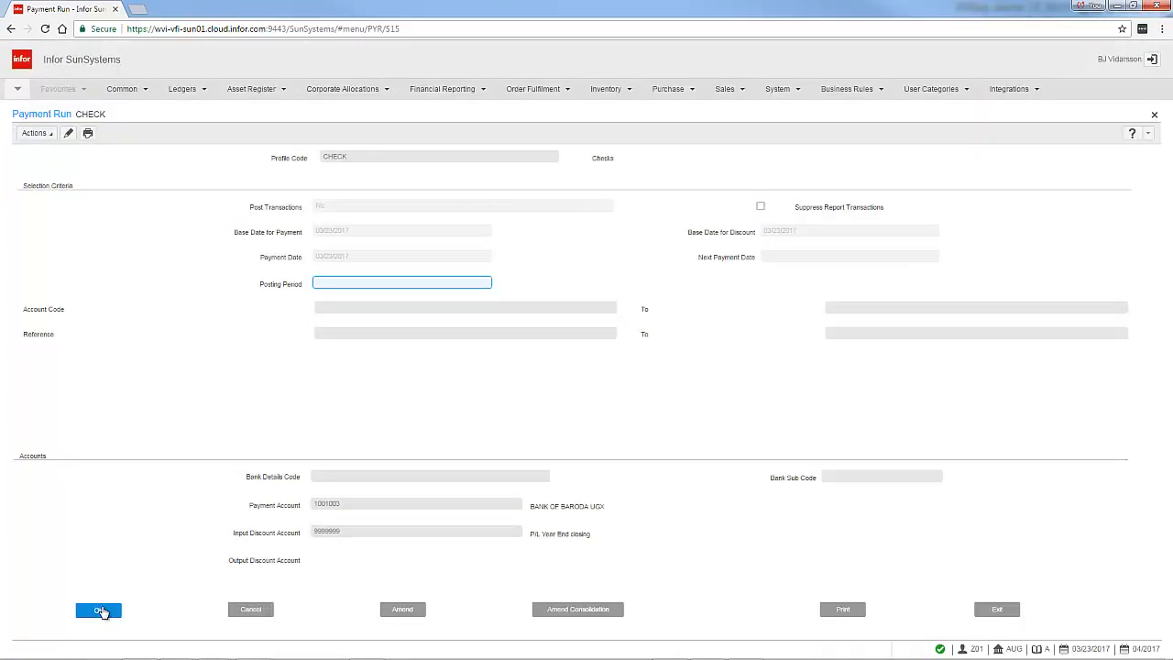
left_click(102, 613)
left_click(102, 613)
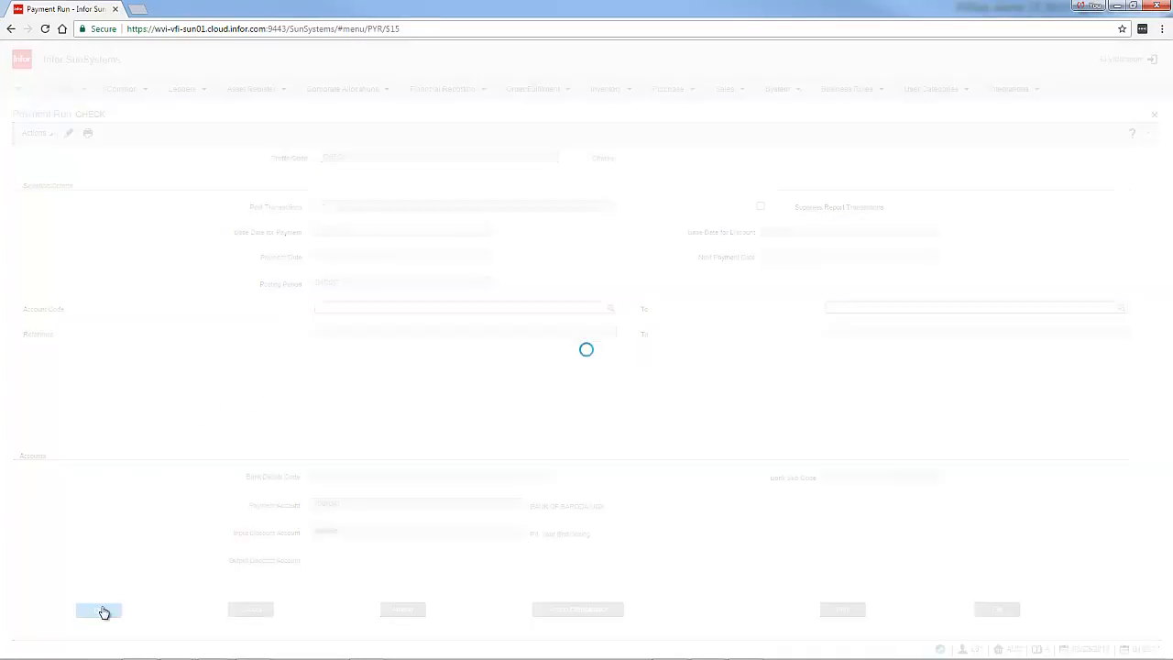
left_click(103, 613)
left_click(103, 613)
left_click(102, 612)
left_click(103, 612)
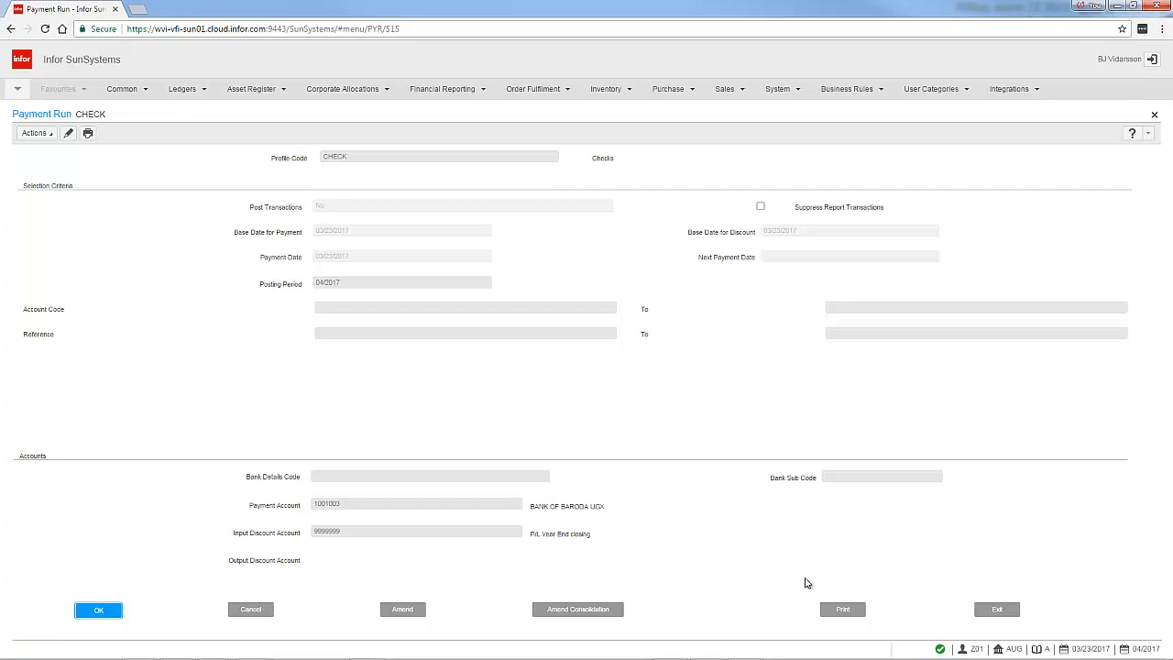
Print the payment run listing with the View output option
left_click(839, 610)
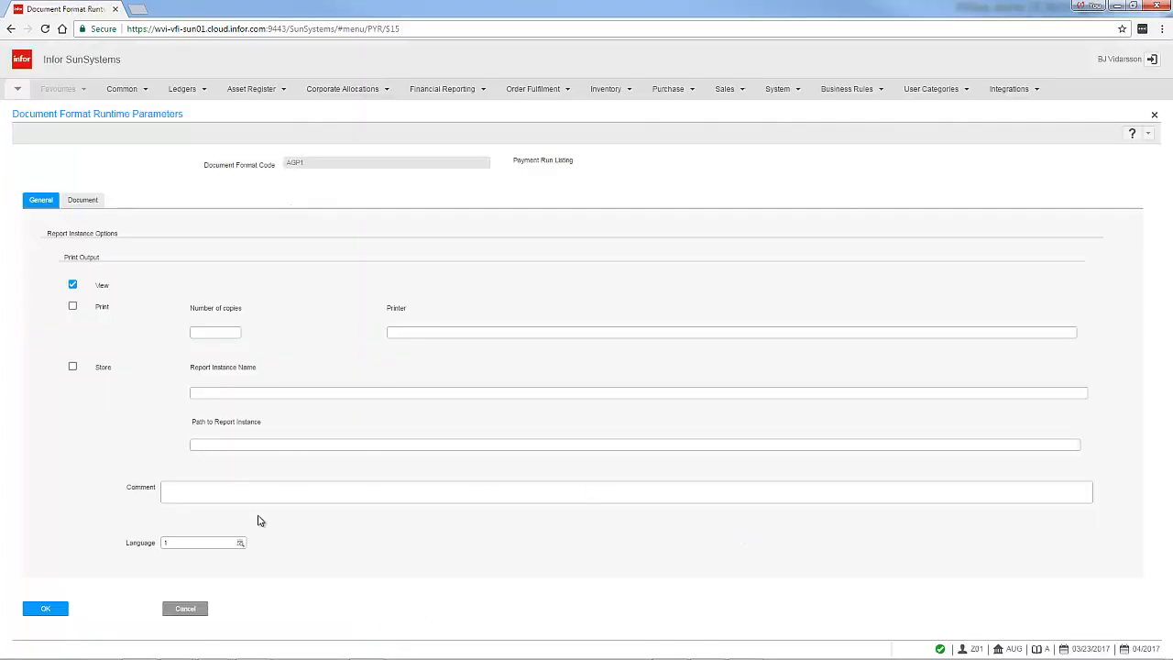
left_click(57, 609)
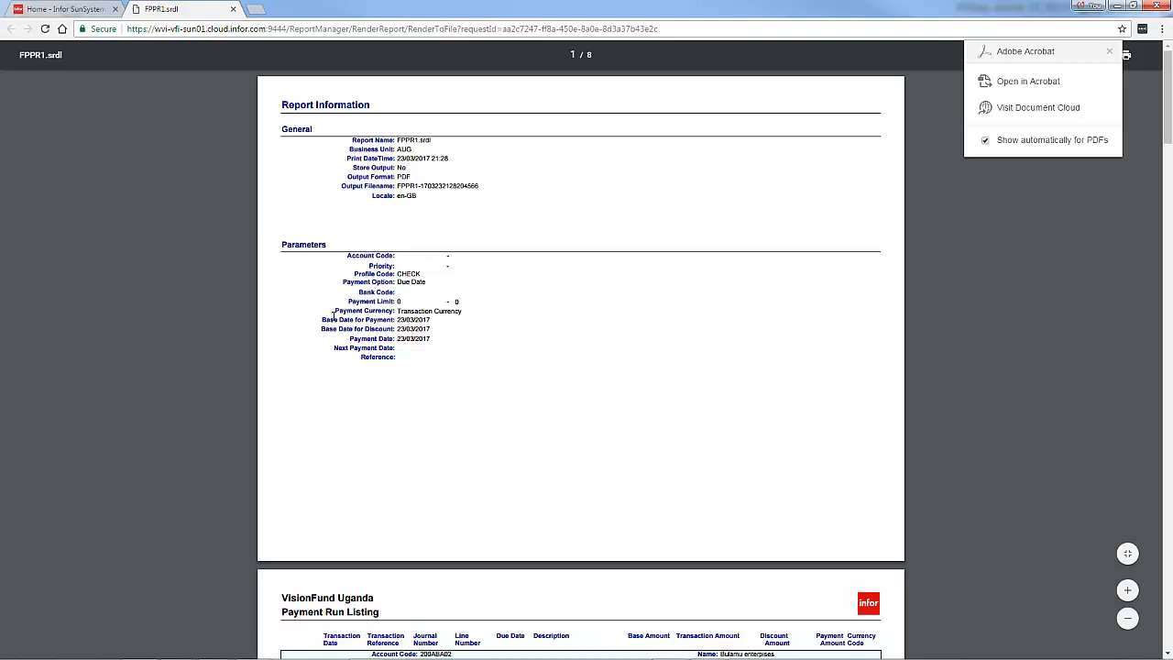
Scroll through the Payment Run Listing report to examine each vendor's payments and the report totals
scroll(333, 316, "down", 5)
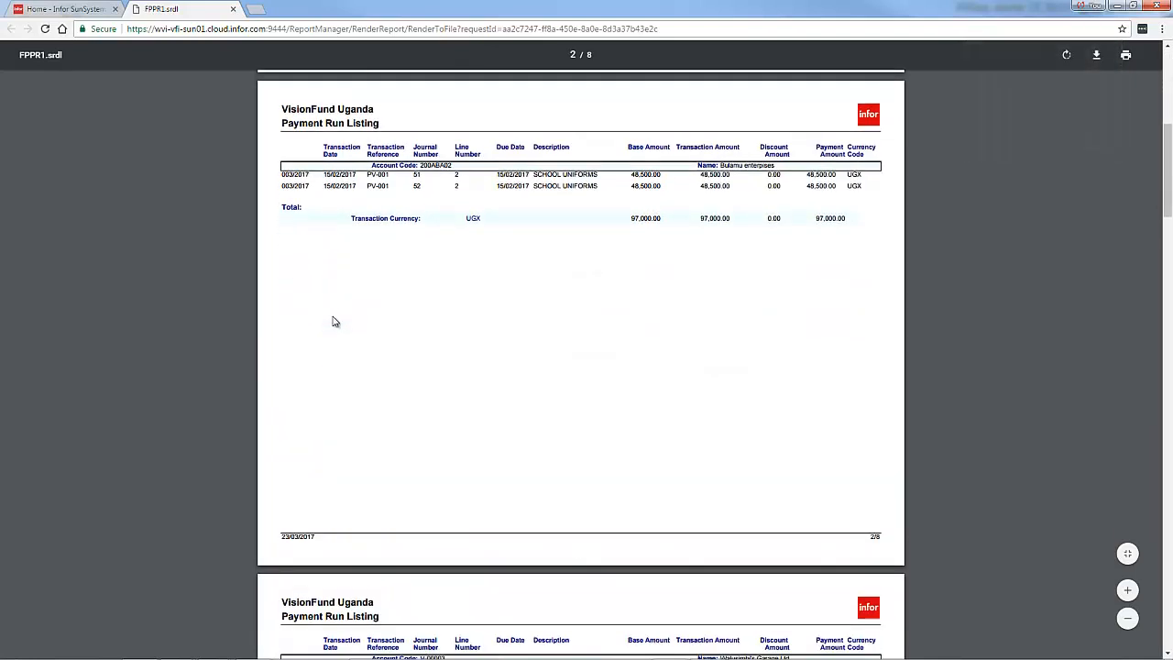
scroll(333, 319, "down", 5)
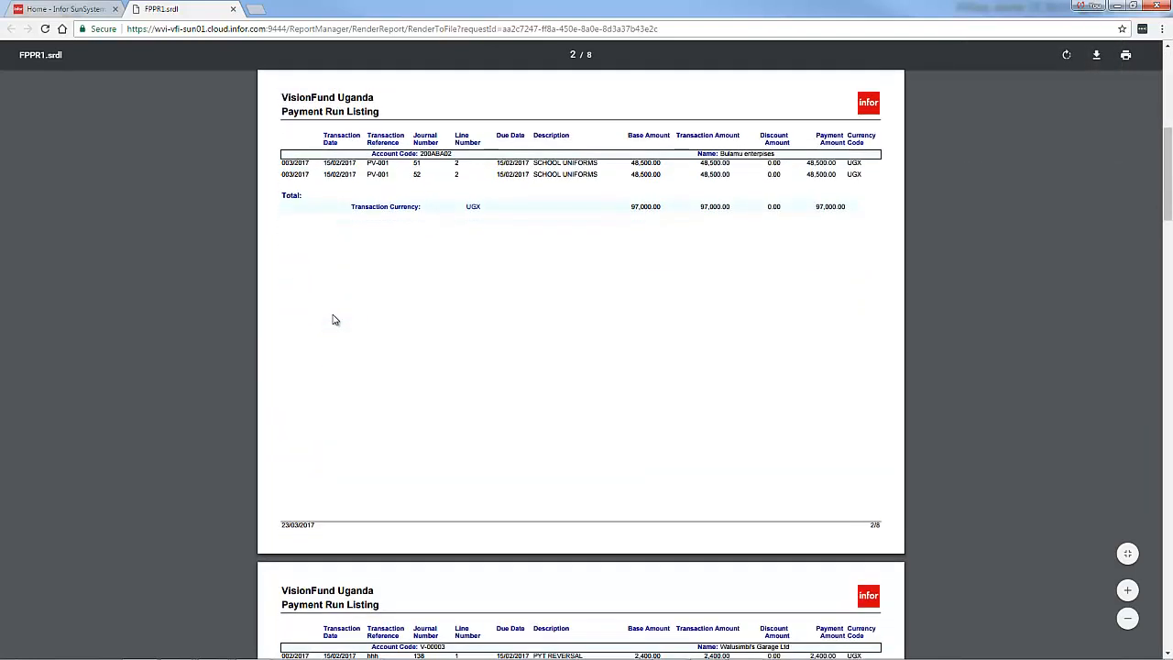
scroll(334, 319, "down", 1)
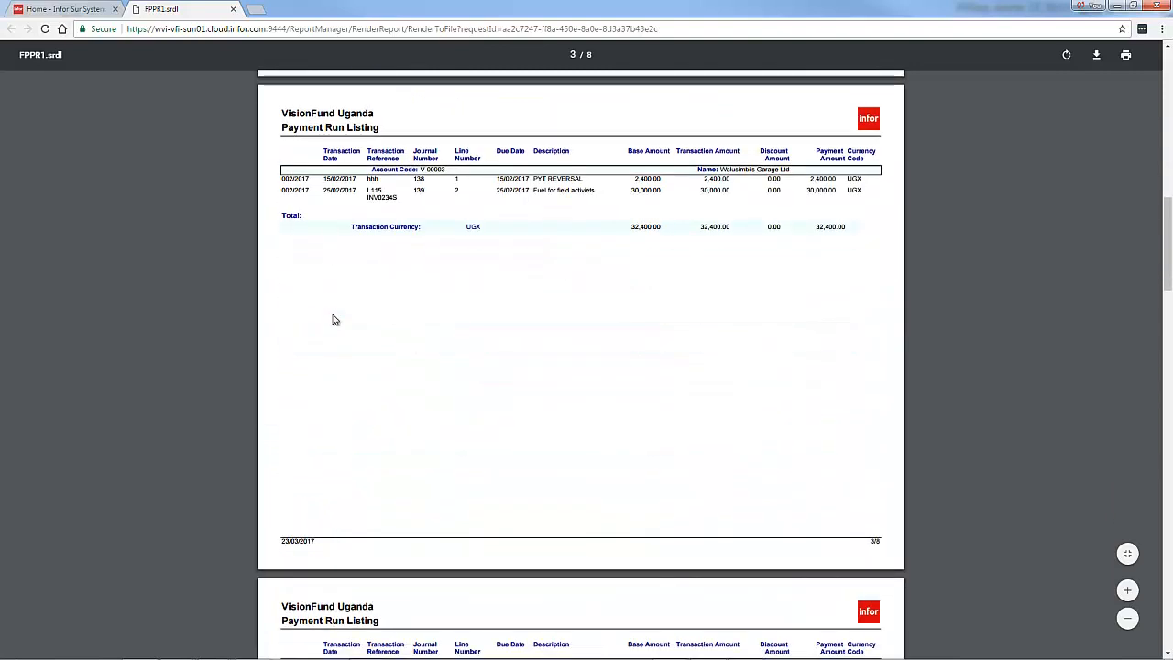
scroll(334, 319, "down", 5)
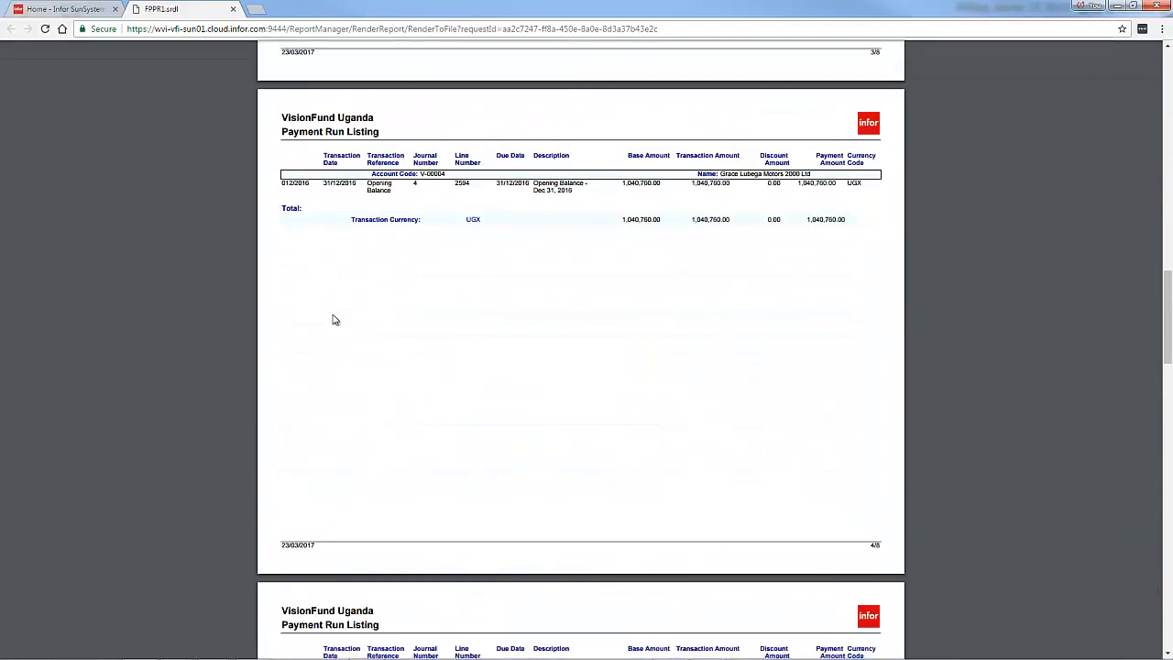
scroll(334, 319, "down", 5)
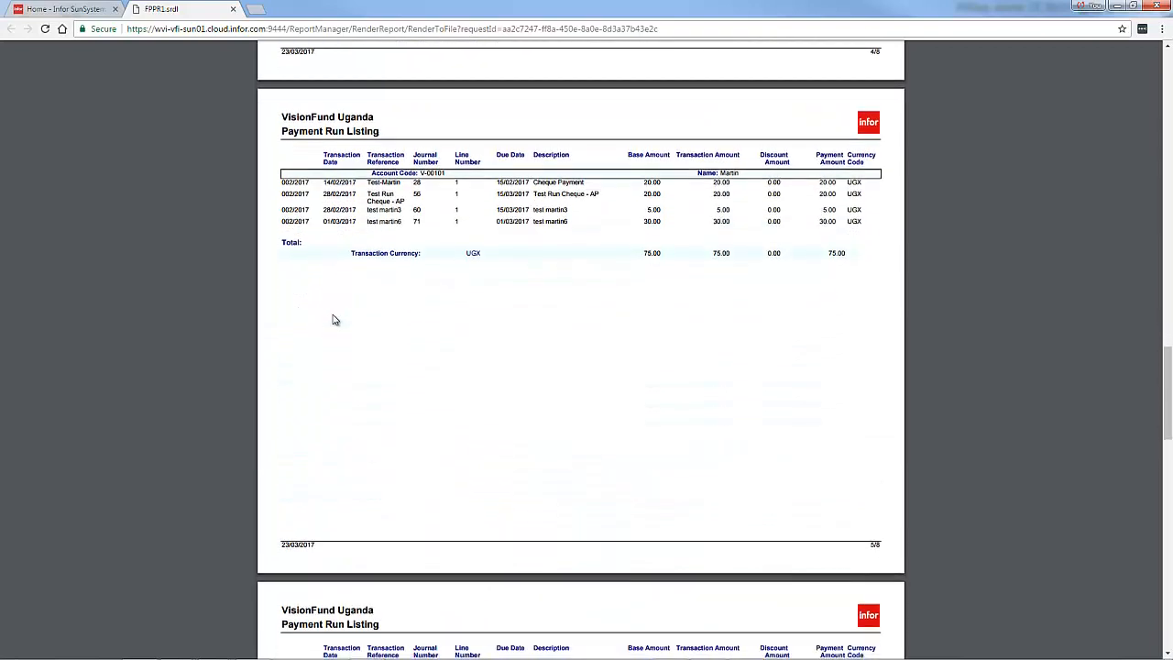
scroll(335, 319, "down", 1)
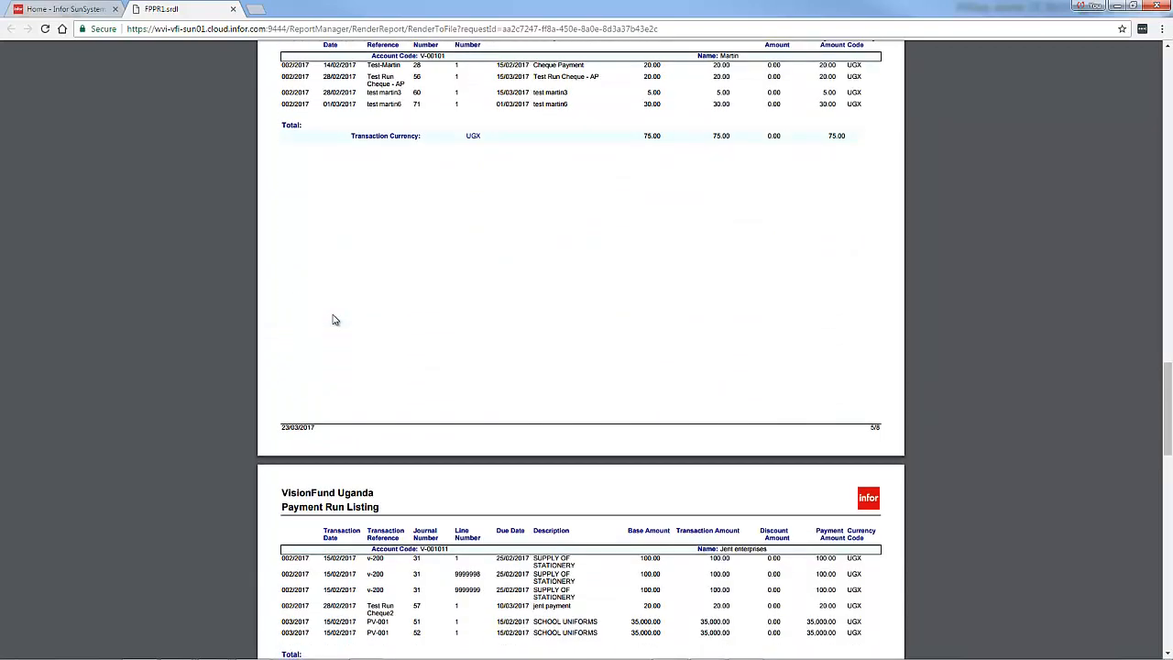
scroll(334, 319, "down", 4)
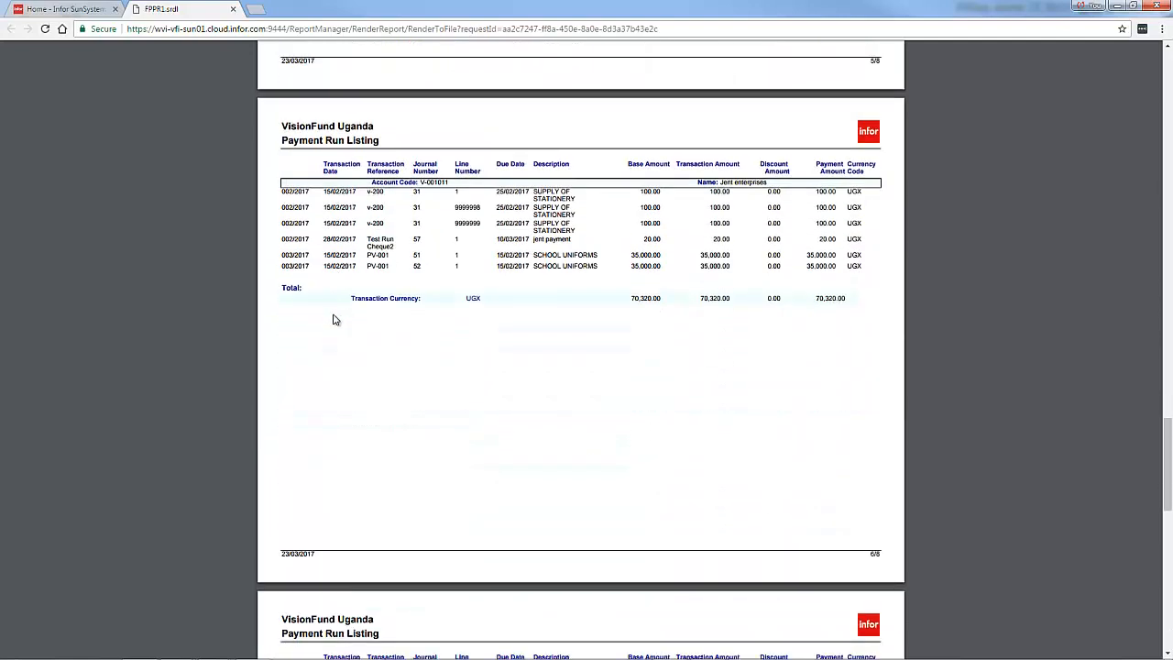
scroll(334, 319, "down", 9)
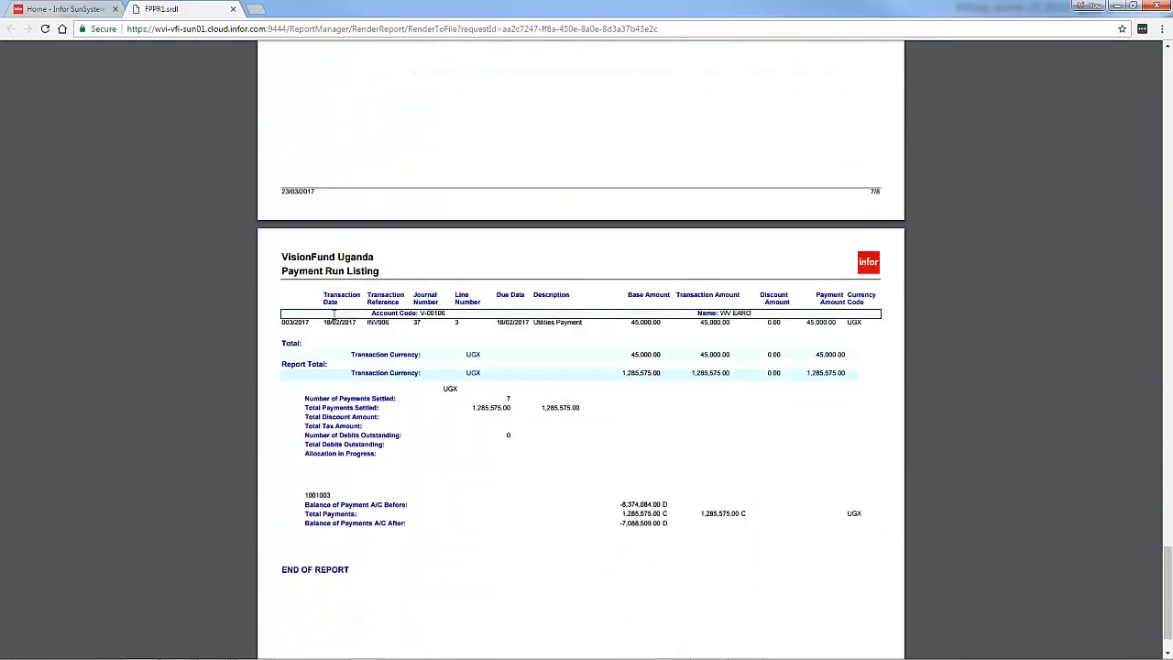
scroll(334, 315, "down", 1)
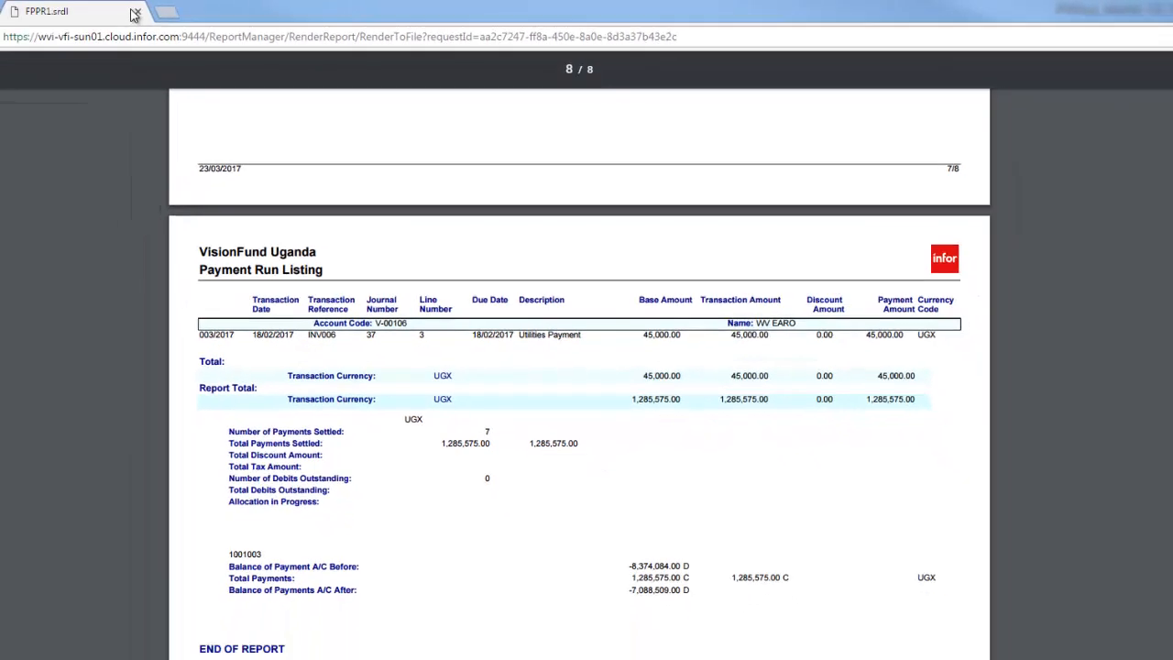
Close the report tab and reopen Payment Run from the PYR search
left_click(135, 14)
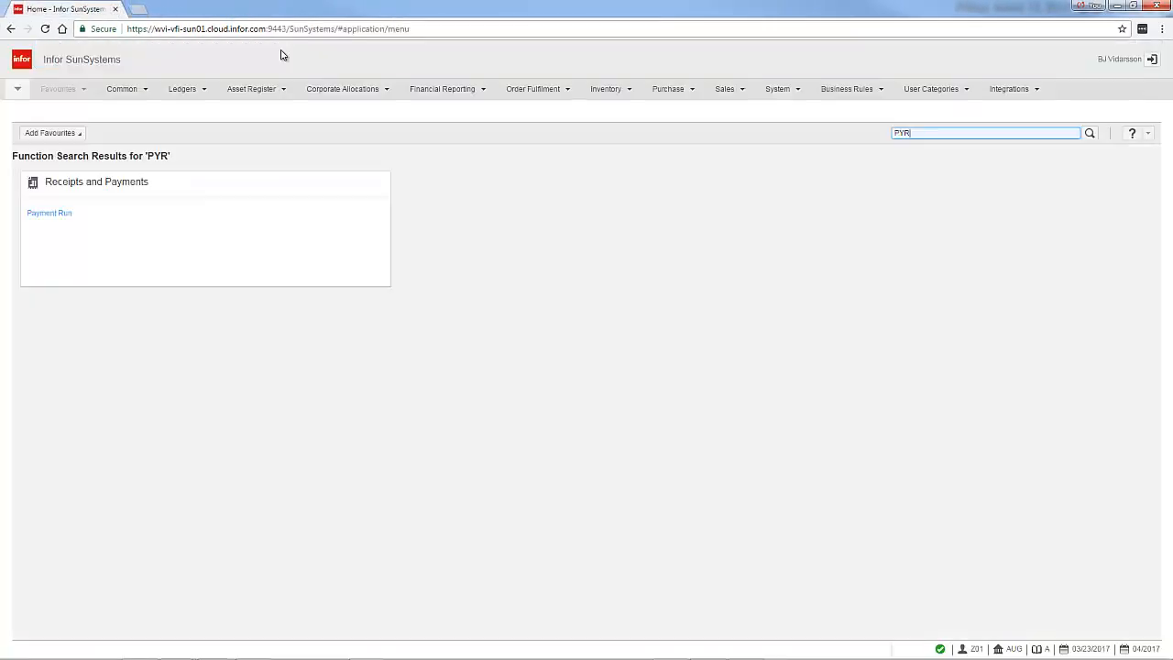
left_click(915, 133)
key("Return")
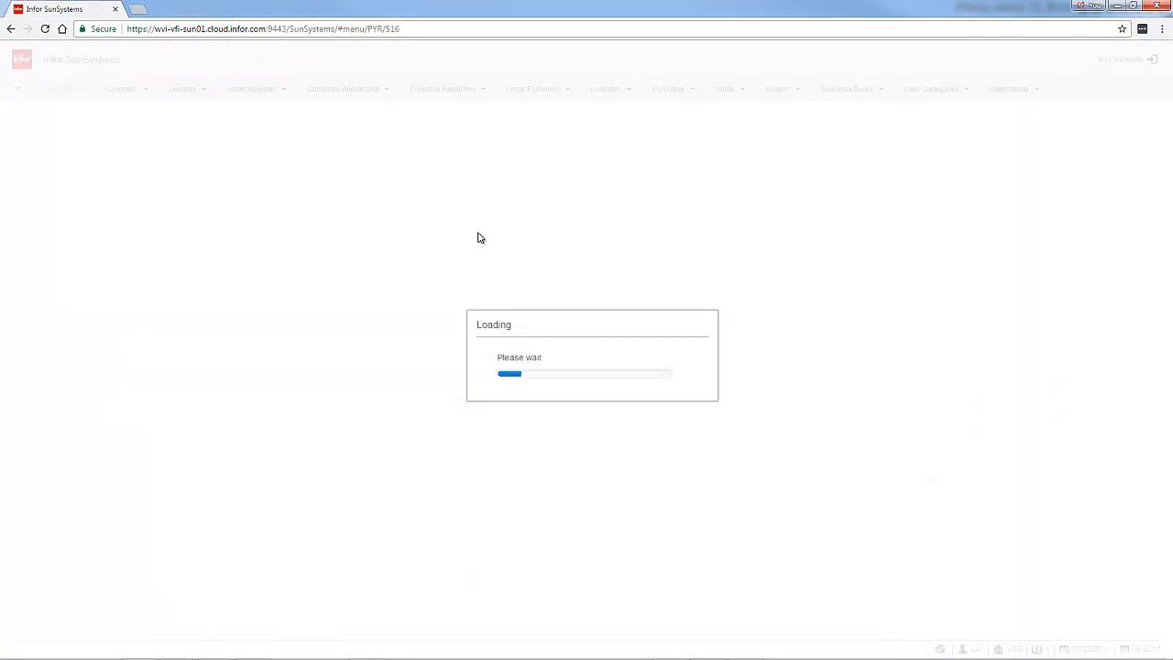
left_click(570, 381)
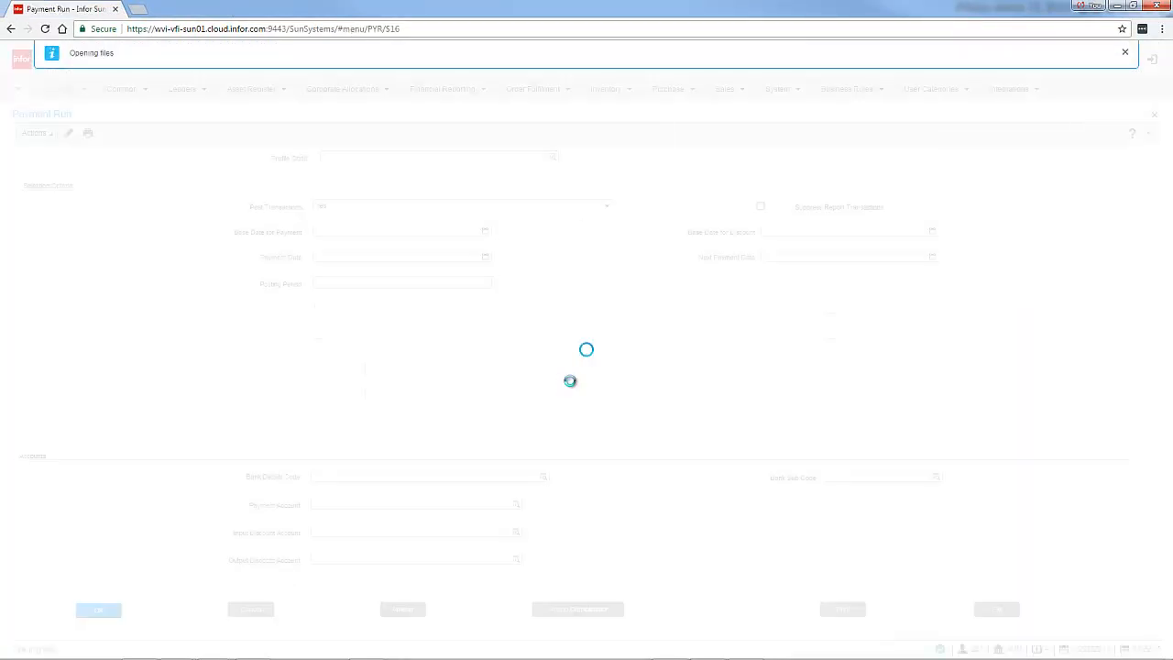
left_click(570, 381)
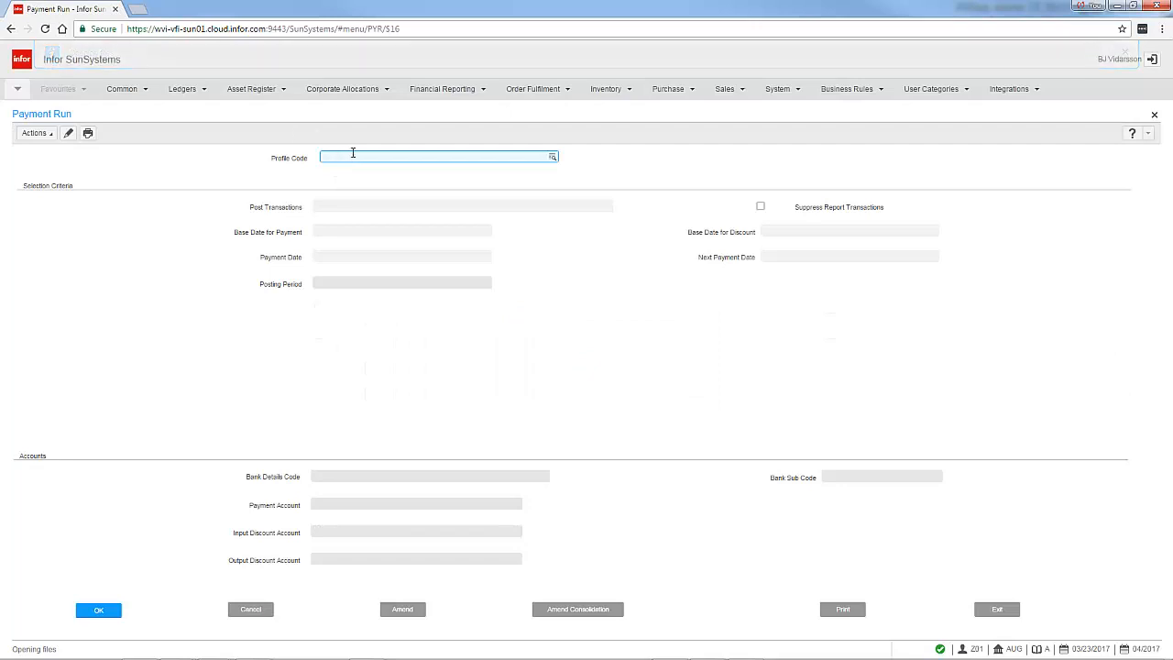
Enter CHECK as the profile code for the new payment run
type("CHECK")
key("Return")
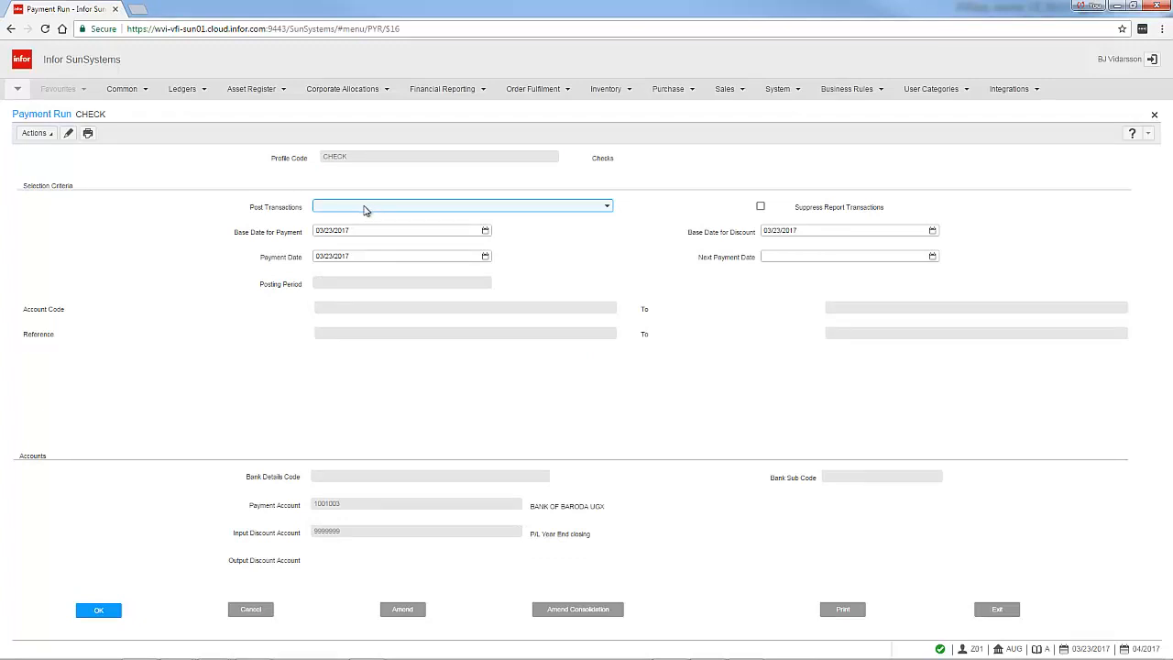
Set Post Transactions to No and accept the default payment dates
left_click(606, 207)
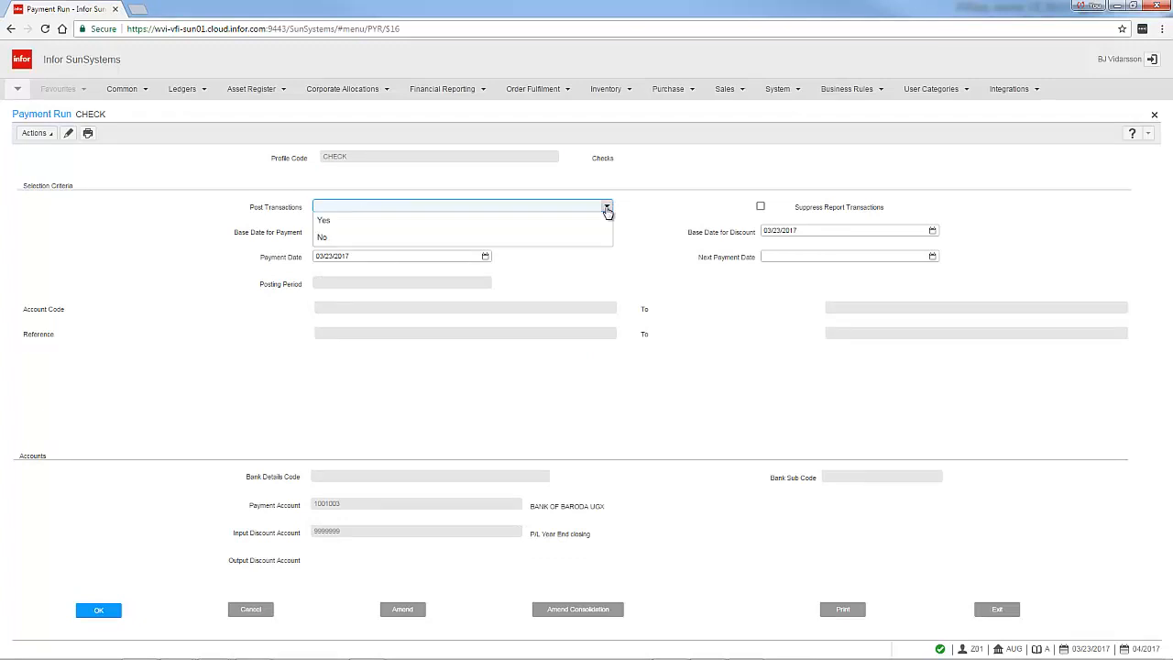
left_click(331, 237)
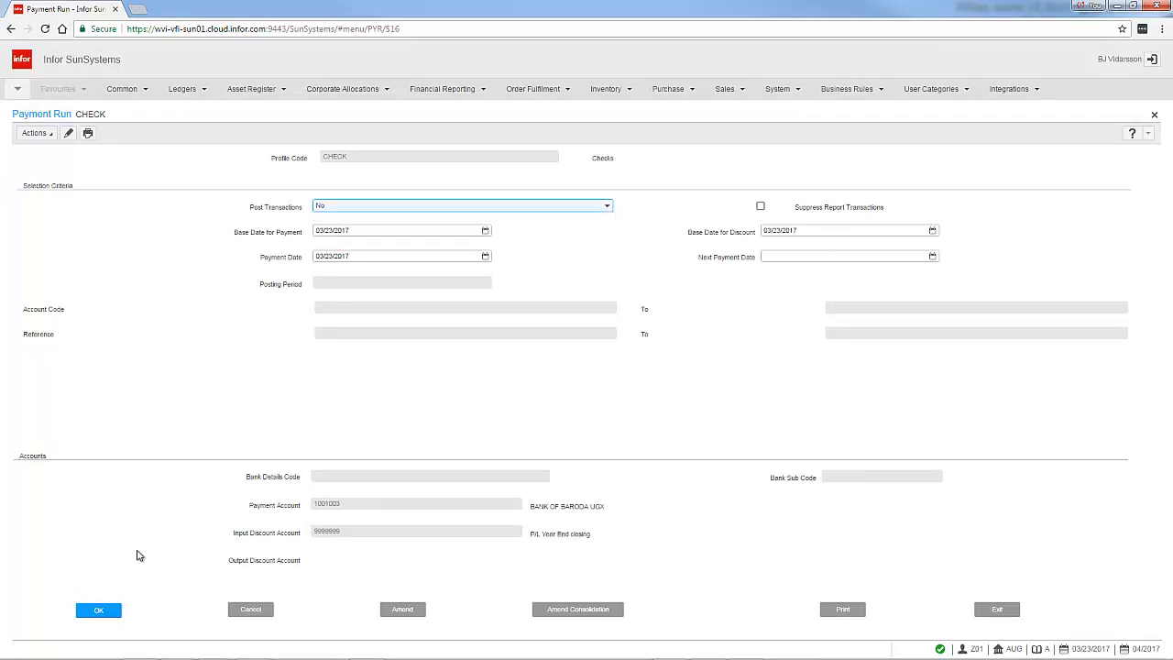
left_click(98, 607)
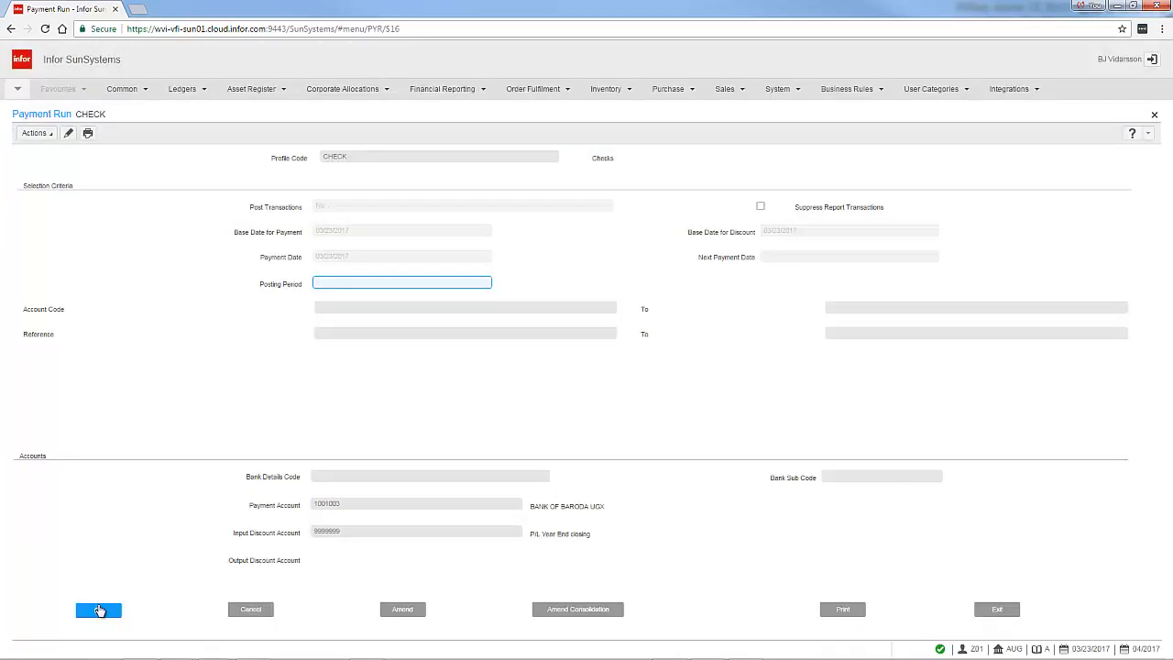
Restrict the run to account code V-00106, keeping posting period 04/2017
left_click(98, 609)
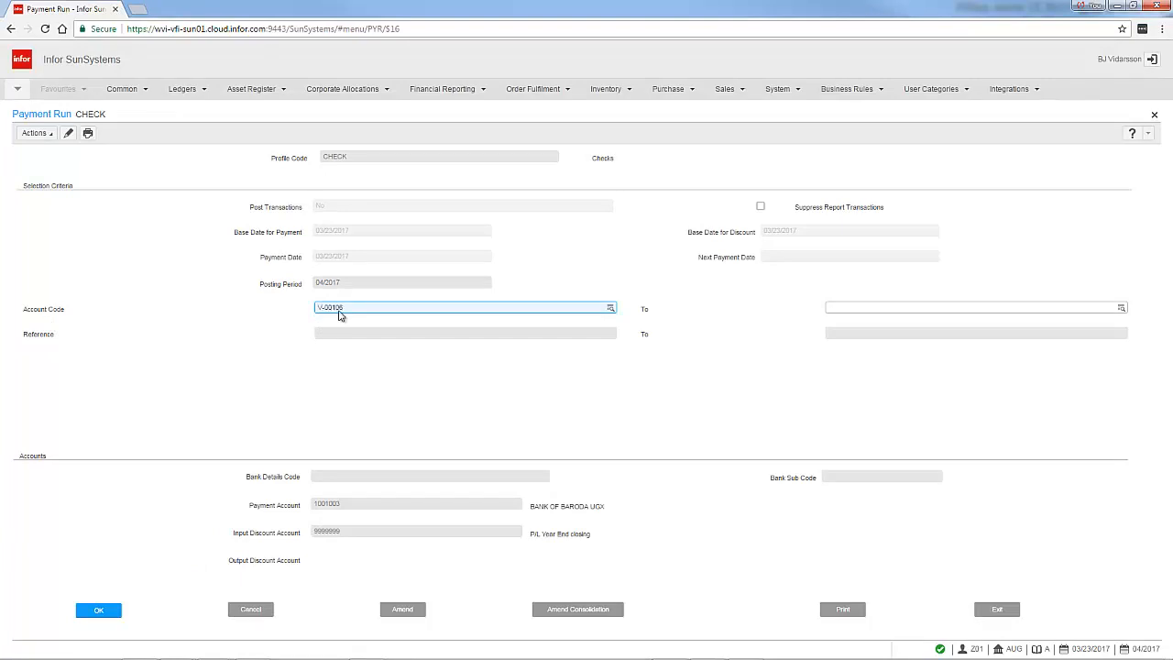
left_click(102, 609)
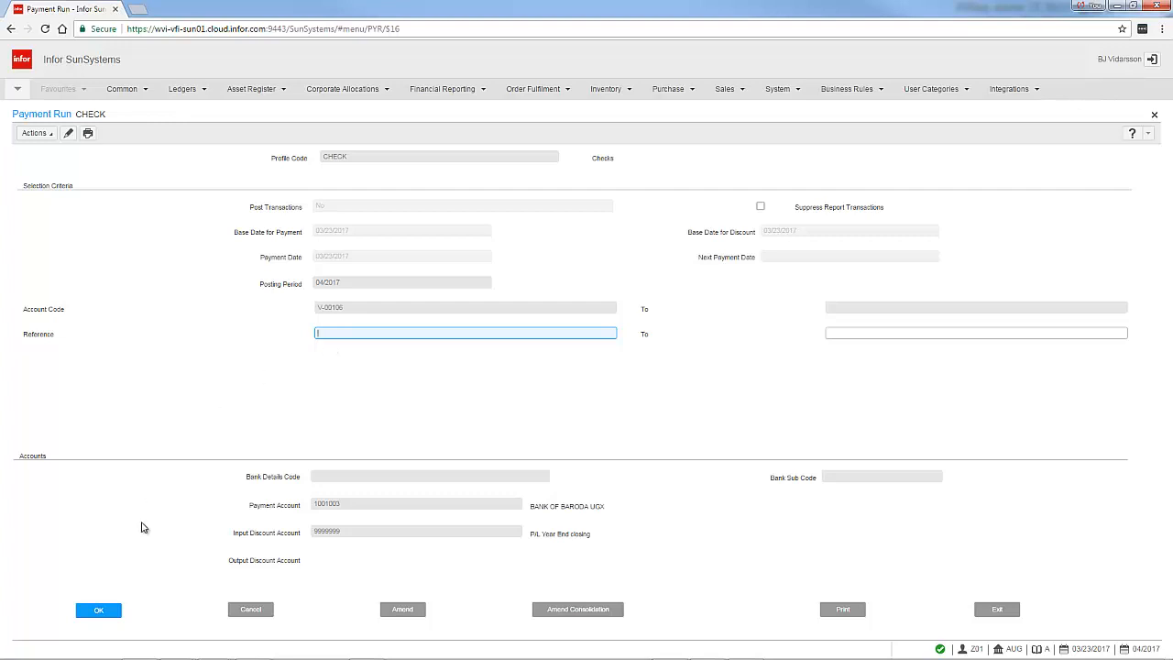
Accept the payment run selection and print the payment run listing with the view output option
left_click(99, 611)
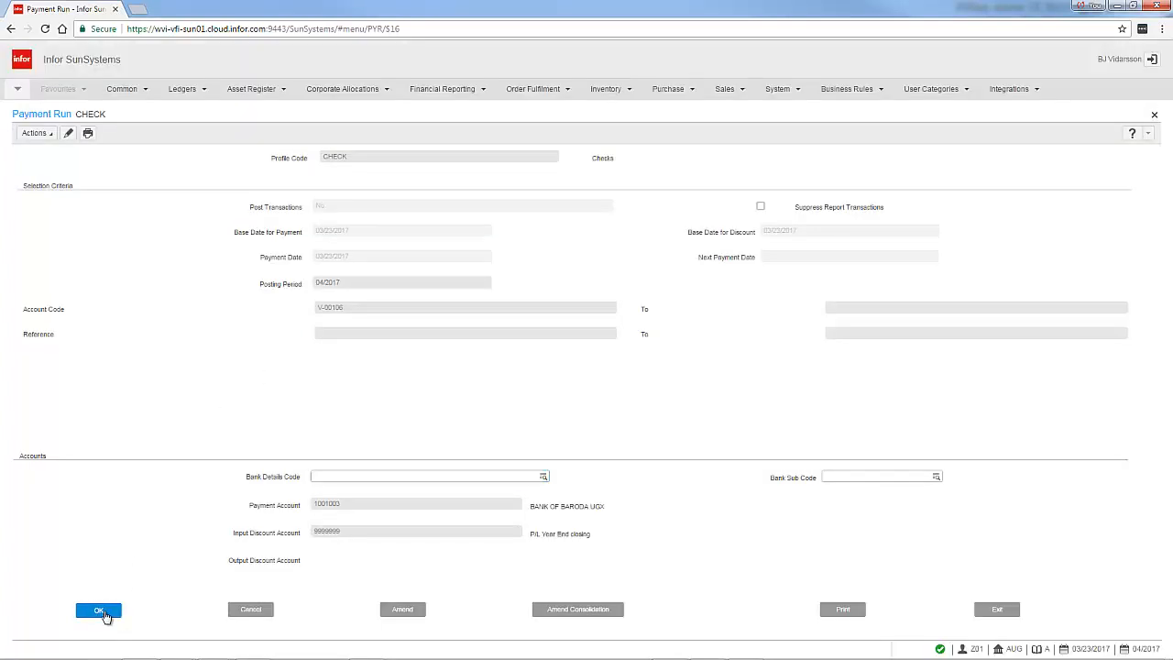
left_click(103, 613)
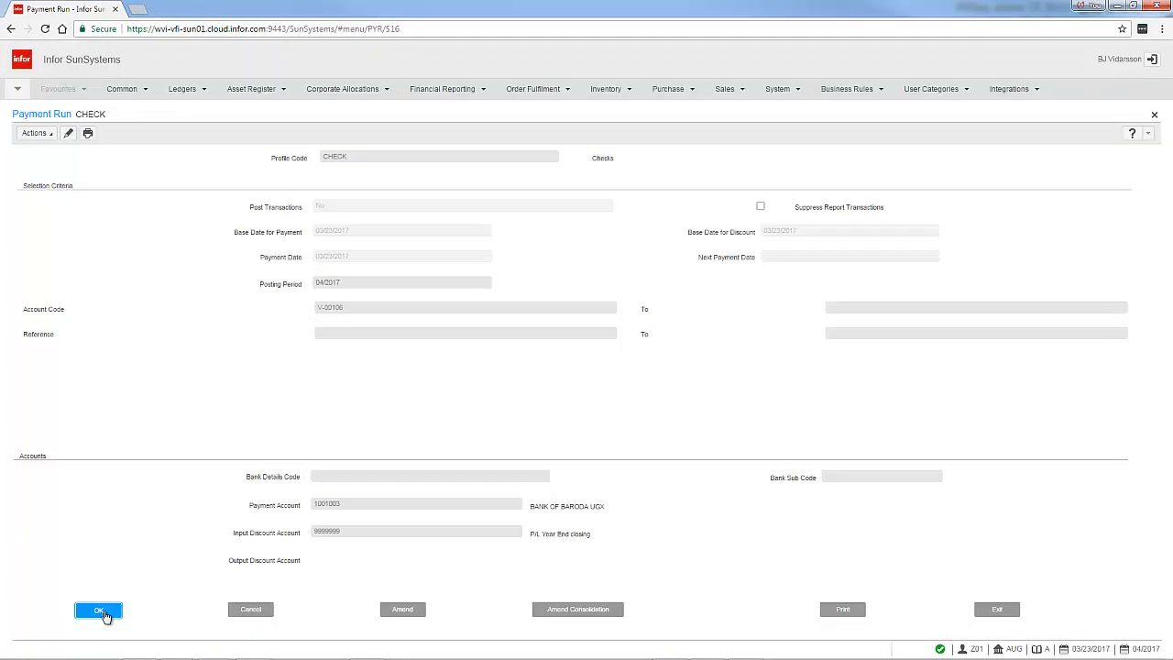
left_click(102, 611)
left_click(843, 608)
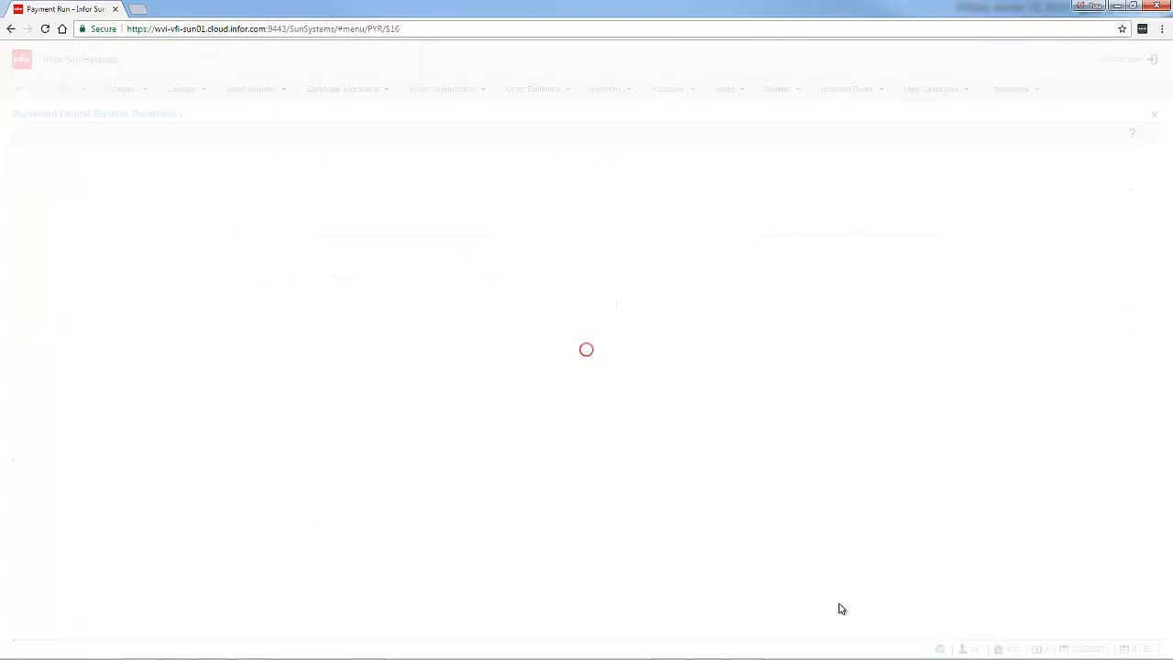
left_click(42, 612)
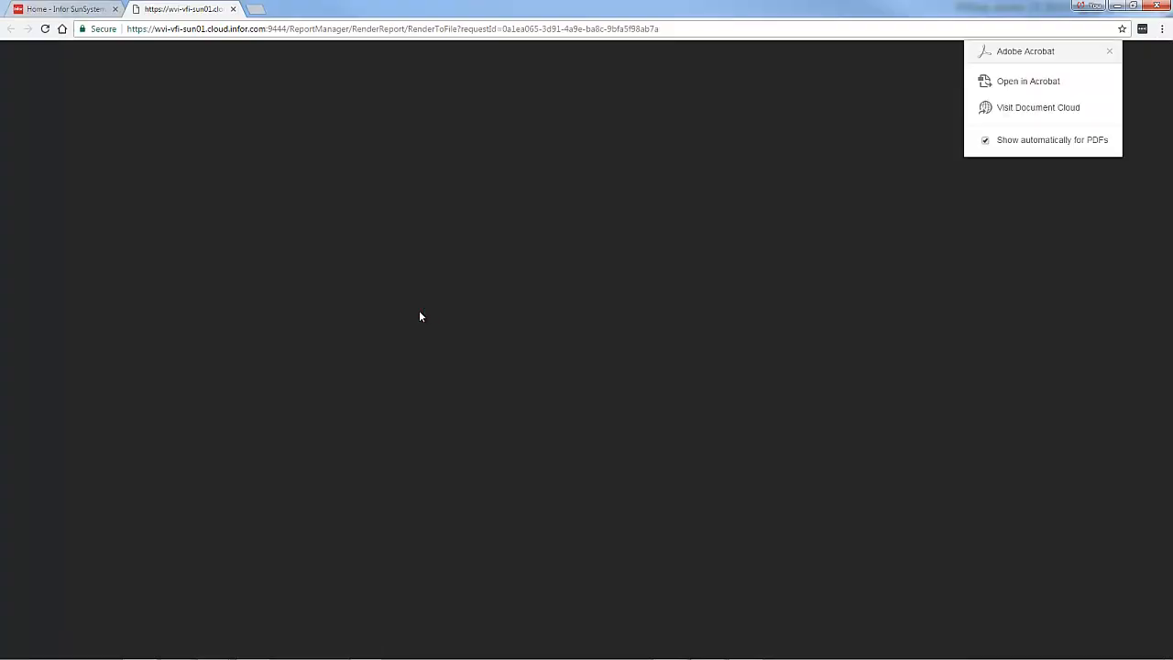
Scroll through the payment run listing report and close its browser tab
scroll(209, 263, "down", 2)
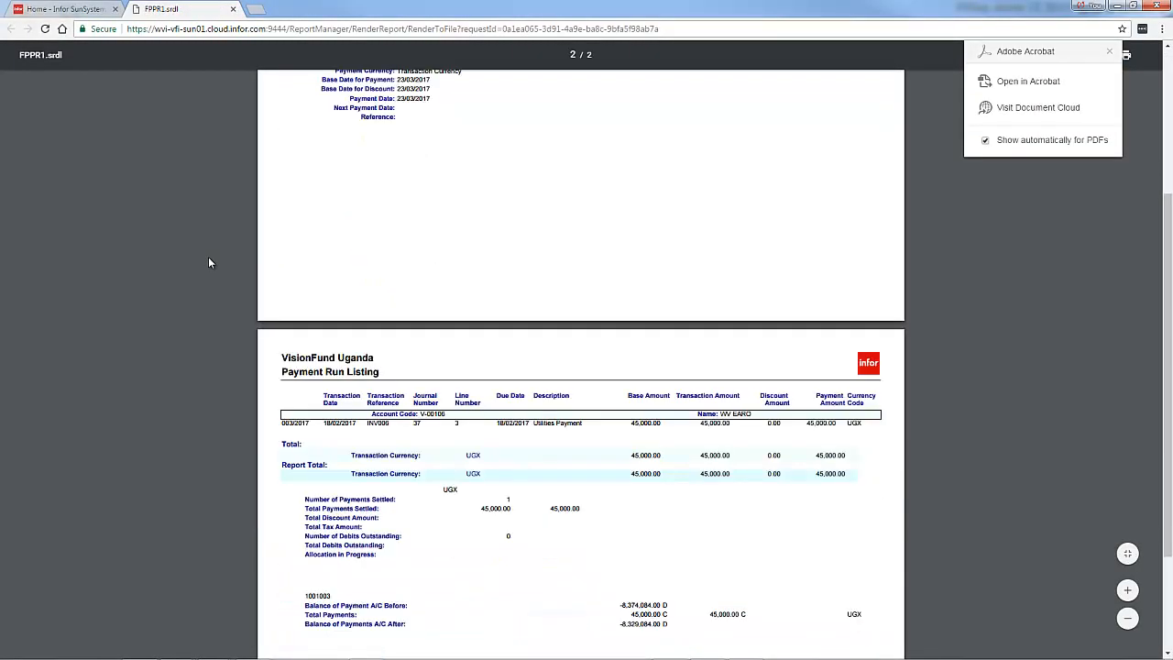
scroll(209, 262, "down", 3)
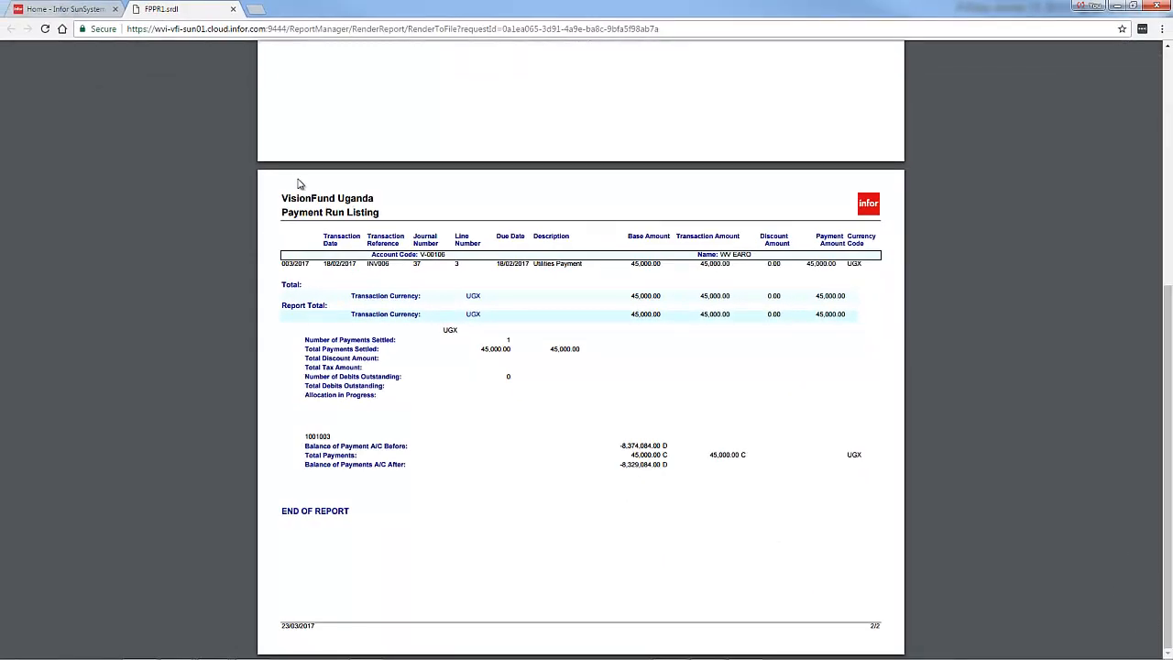
left_click(233, 9)
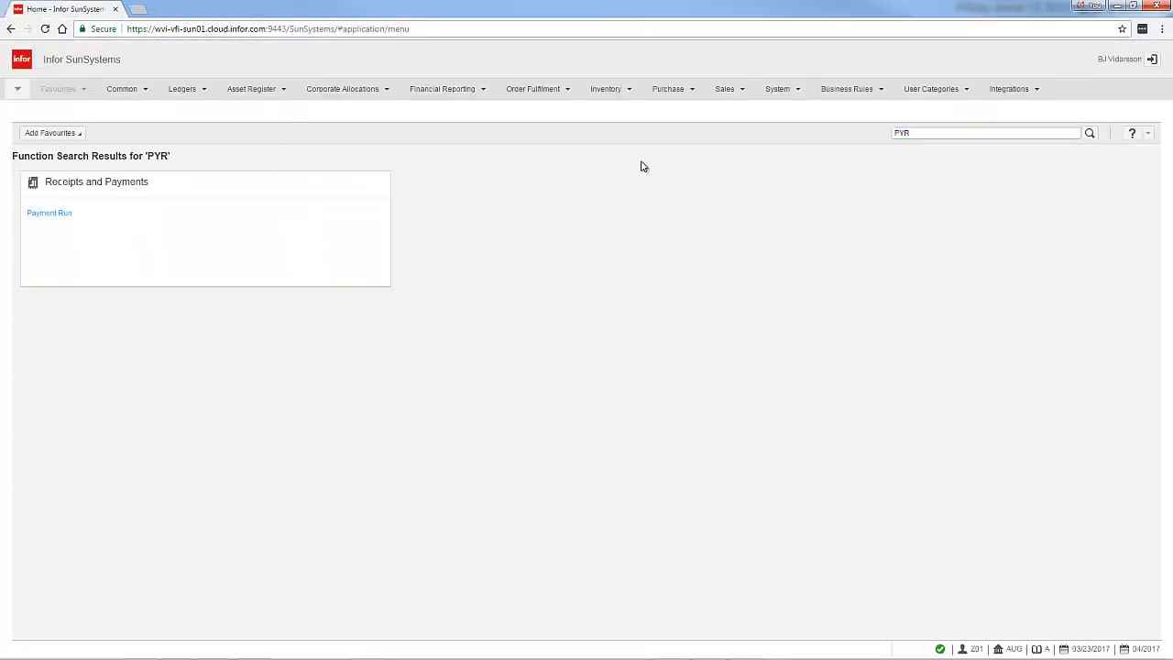
Reopen Payment Run, continue past the unposted journals warning, and enter CHECK as the profile code
left_click(63, 214)
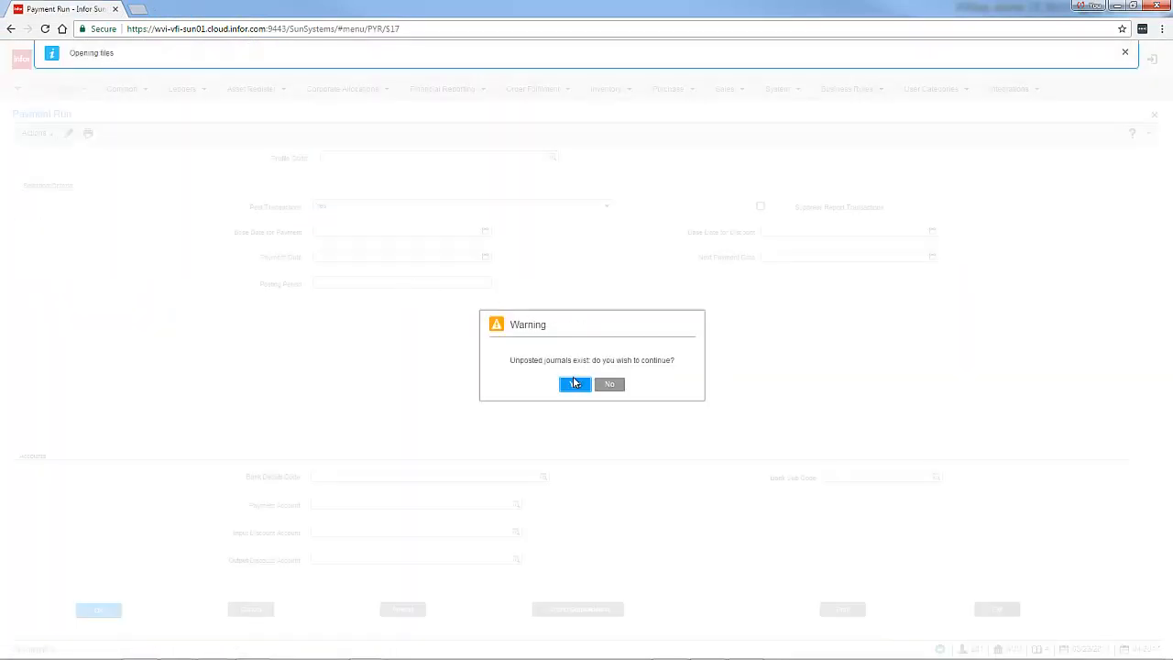
left_click(575, 385)
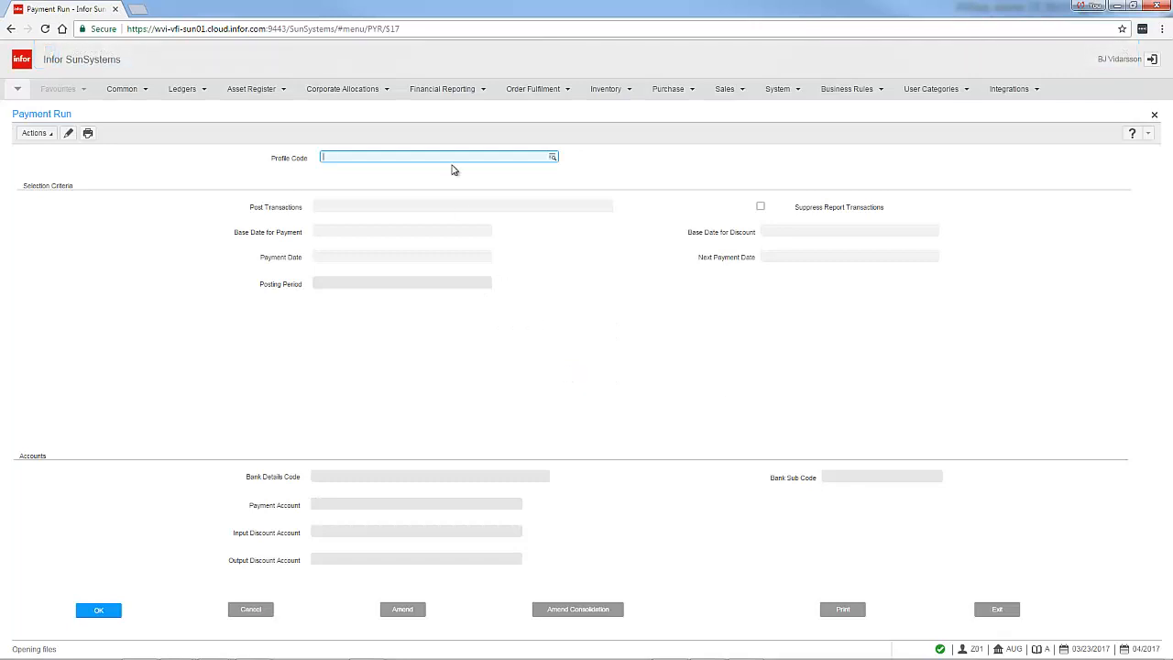
type("CHECK")
key("Tab")
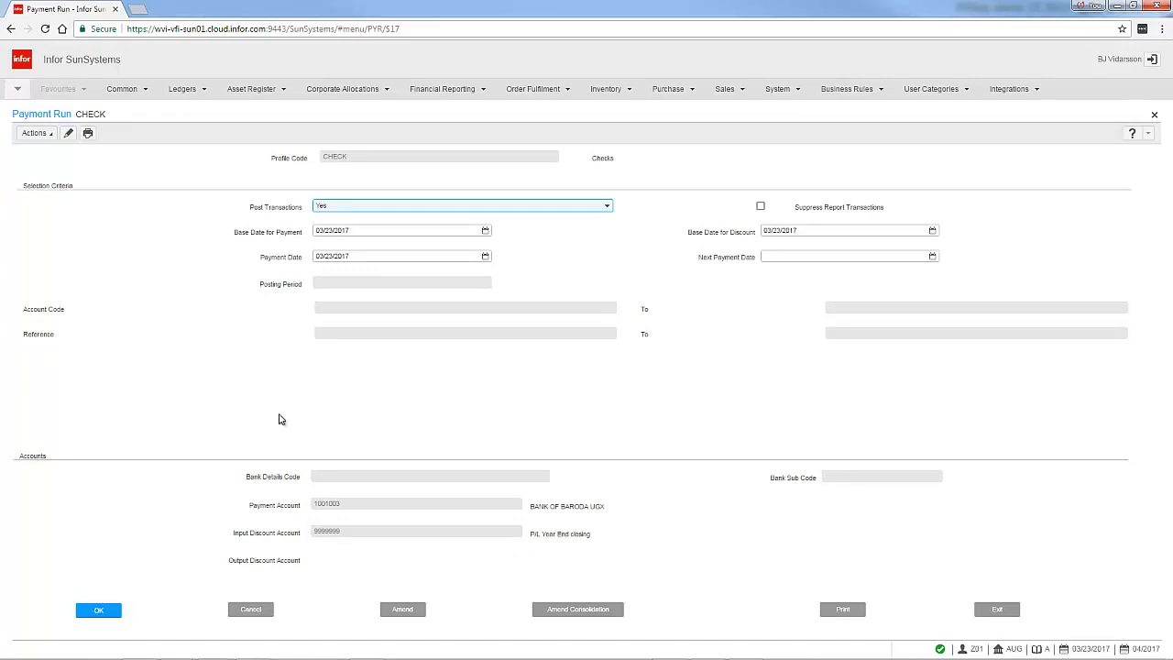
Keep Post Transactions as Yes and restrict the run to account V-00106 for posting period 04/2017
left_click(106, 613)
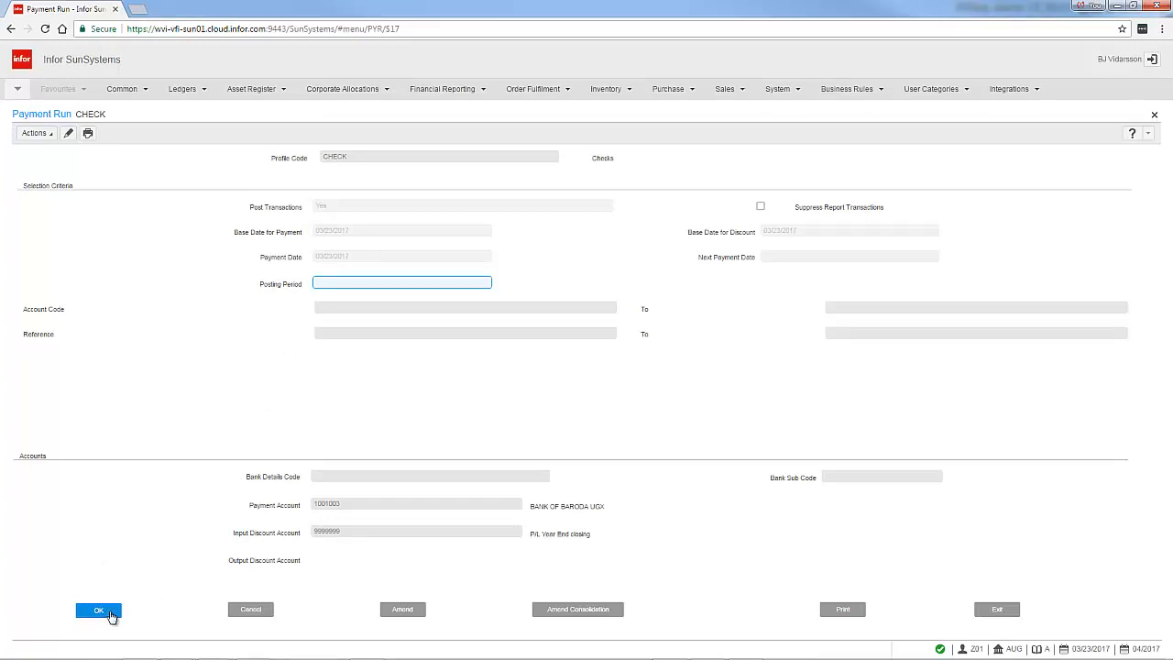
left_click(101, 611)
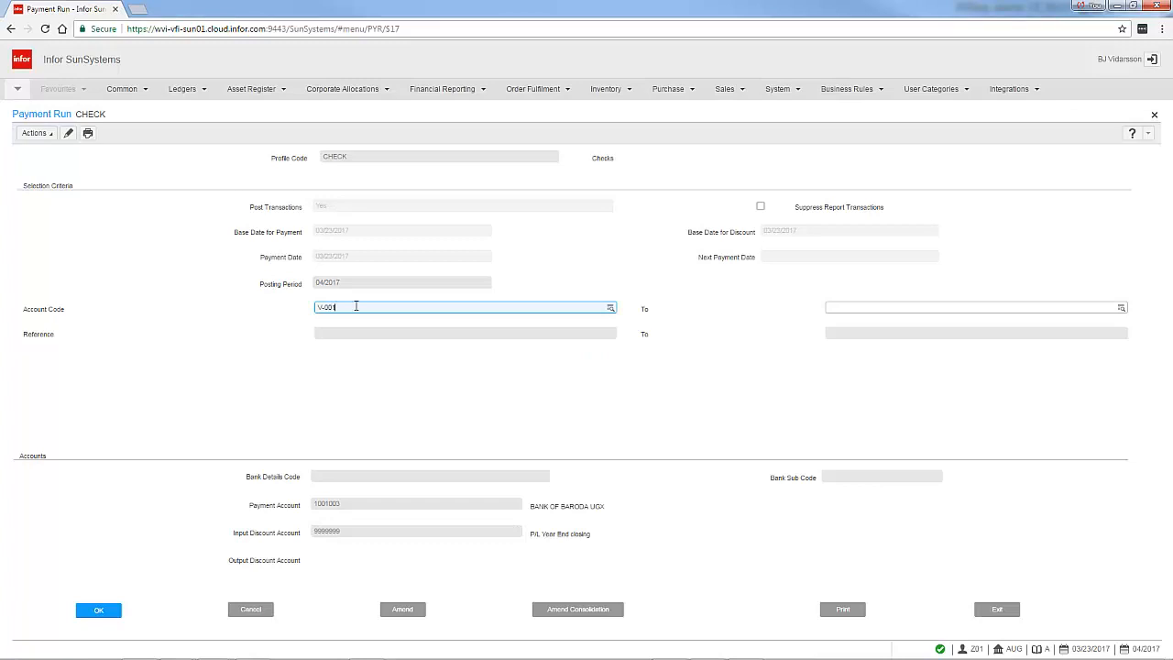
key("Return")
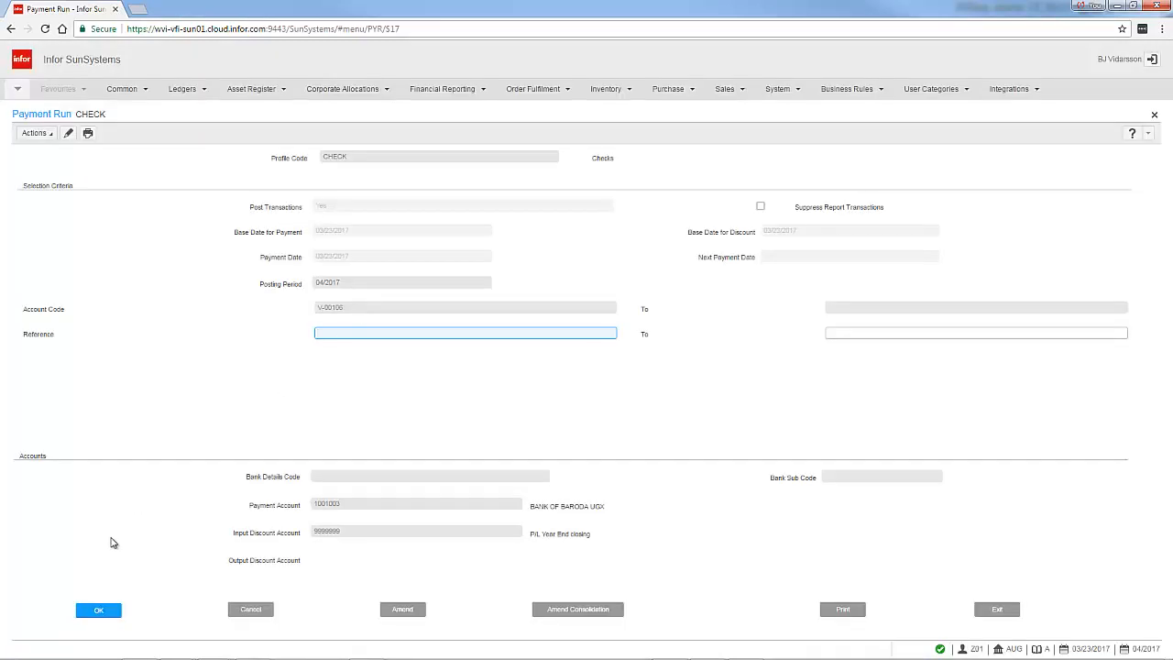
left_click(98, 612)
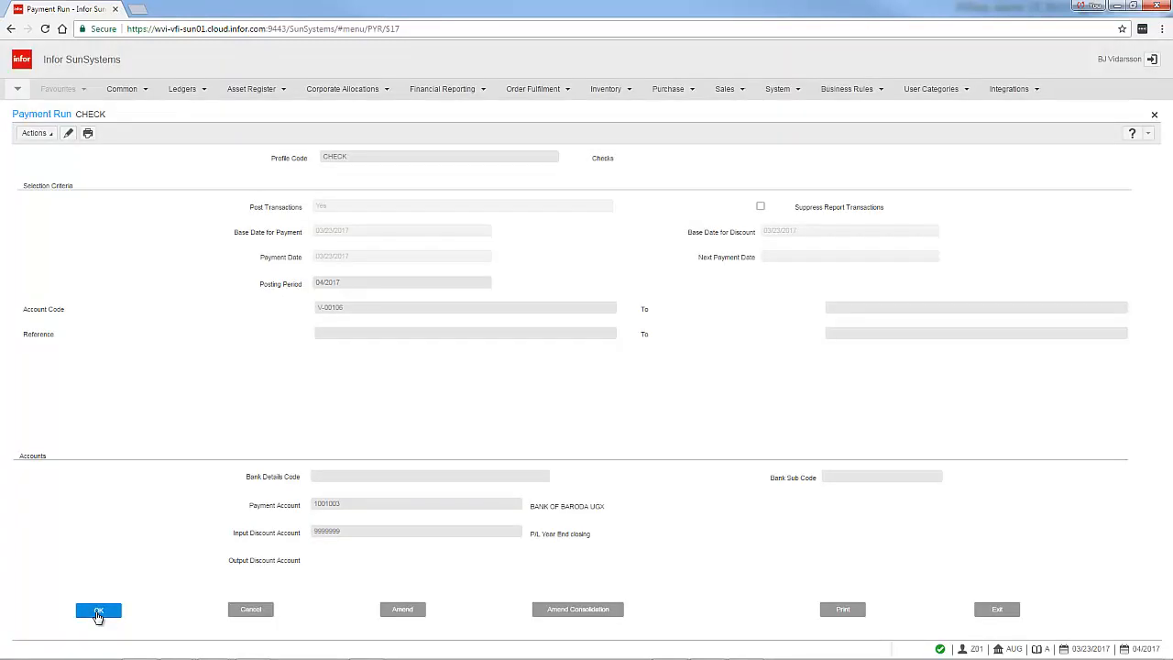
Print the payment run listing for viewing, review it, and close the report tab
left_click(842, 609)
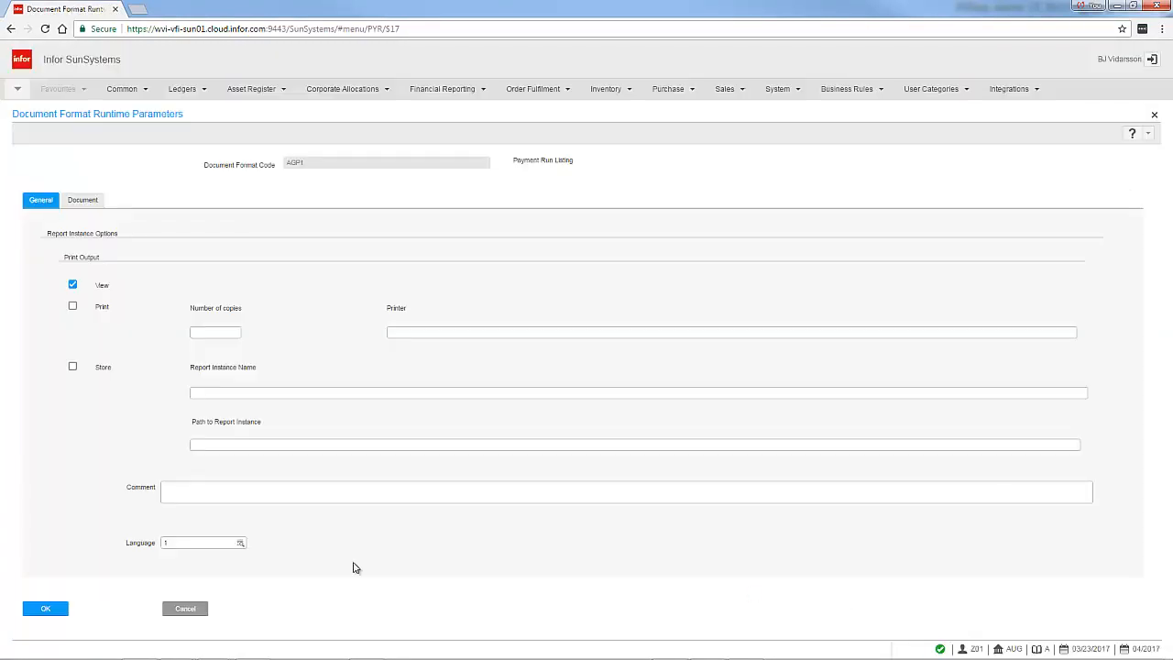
left_click(46, 609)
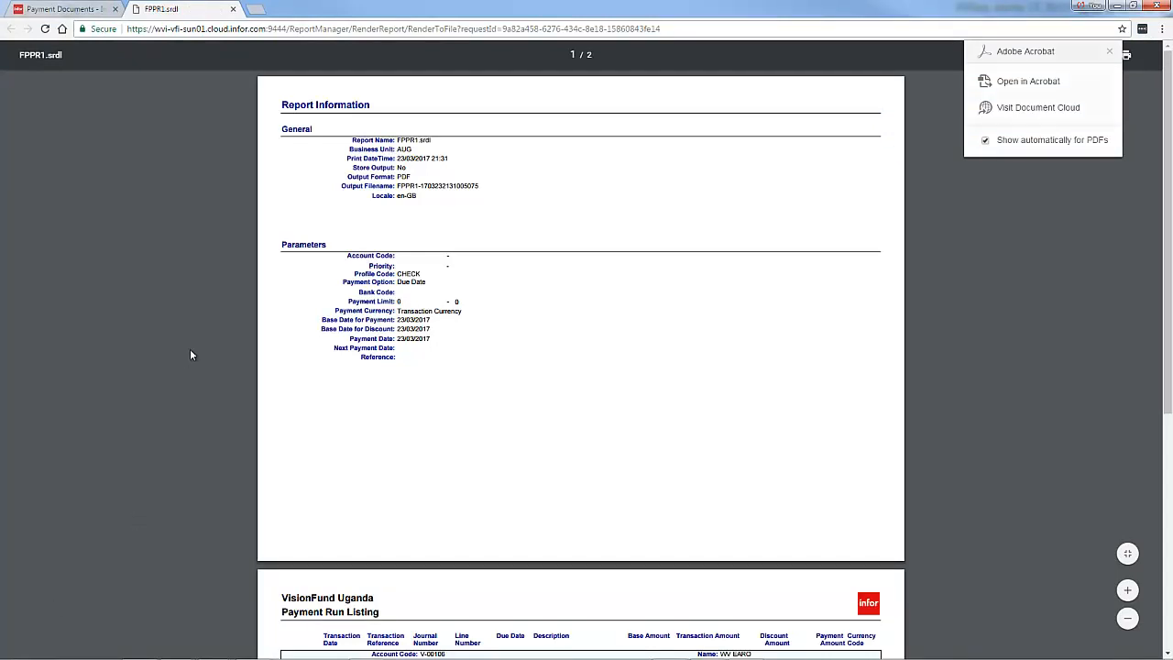
scroll(191, 349, "down", 5)
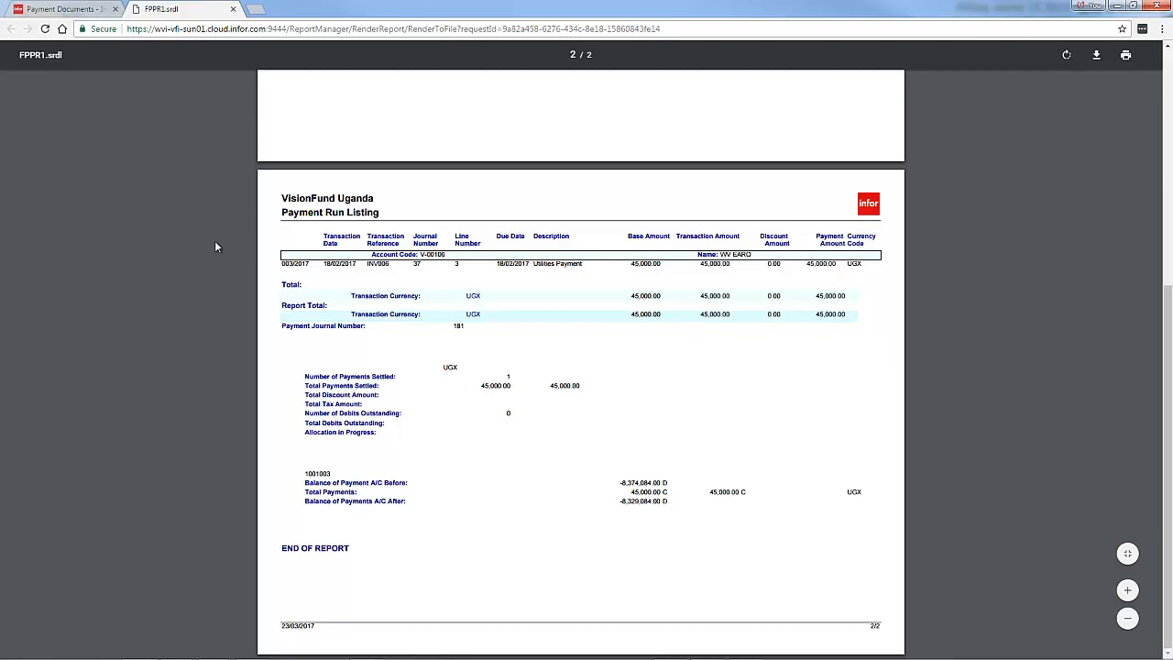
left_click(233, 10)
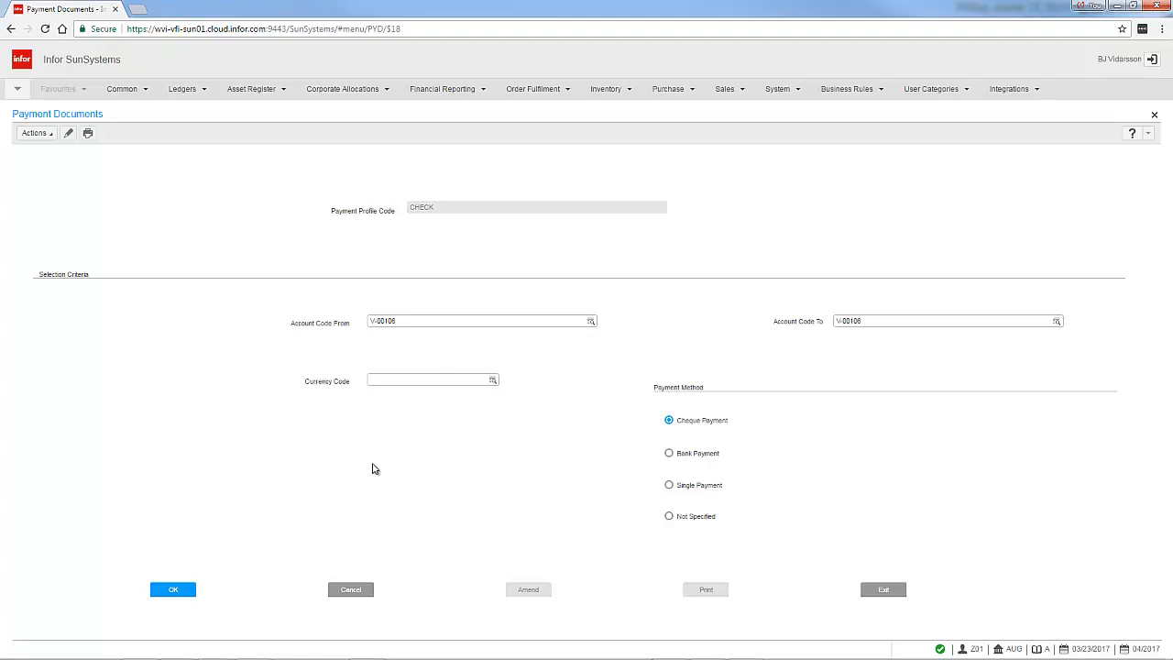
Accept the Payment Documents selection for CHECK and V-00106, print the check document as an initial final print, and close it
left_click(176, 590)
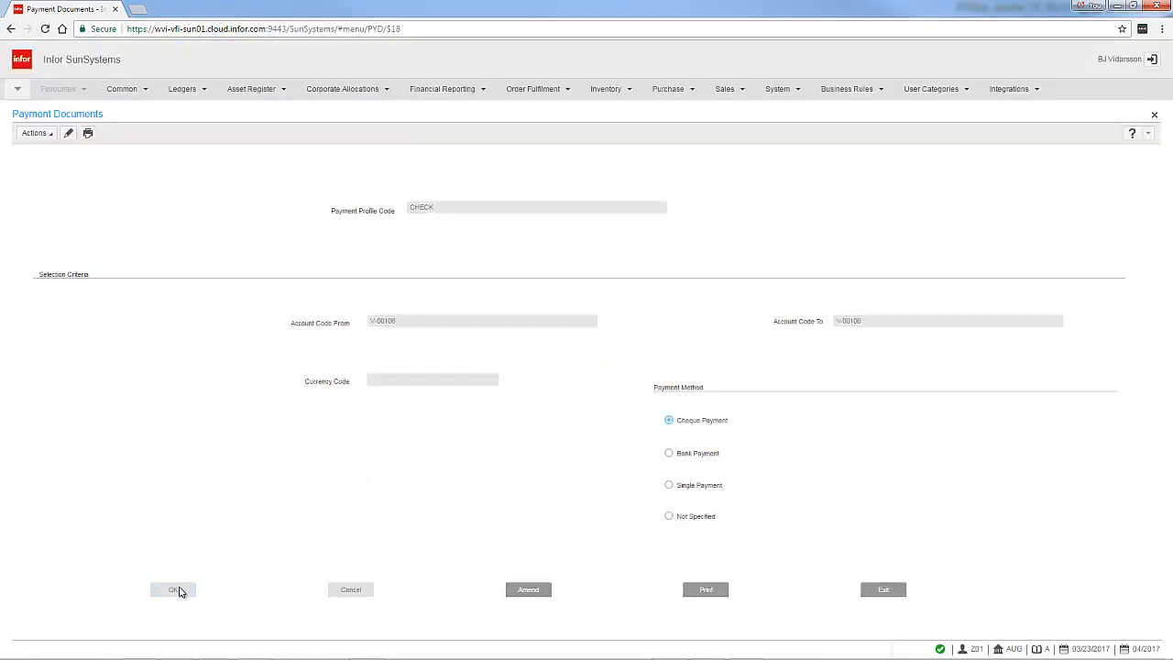
left_click(706, 590)
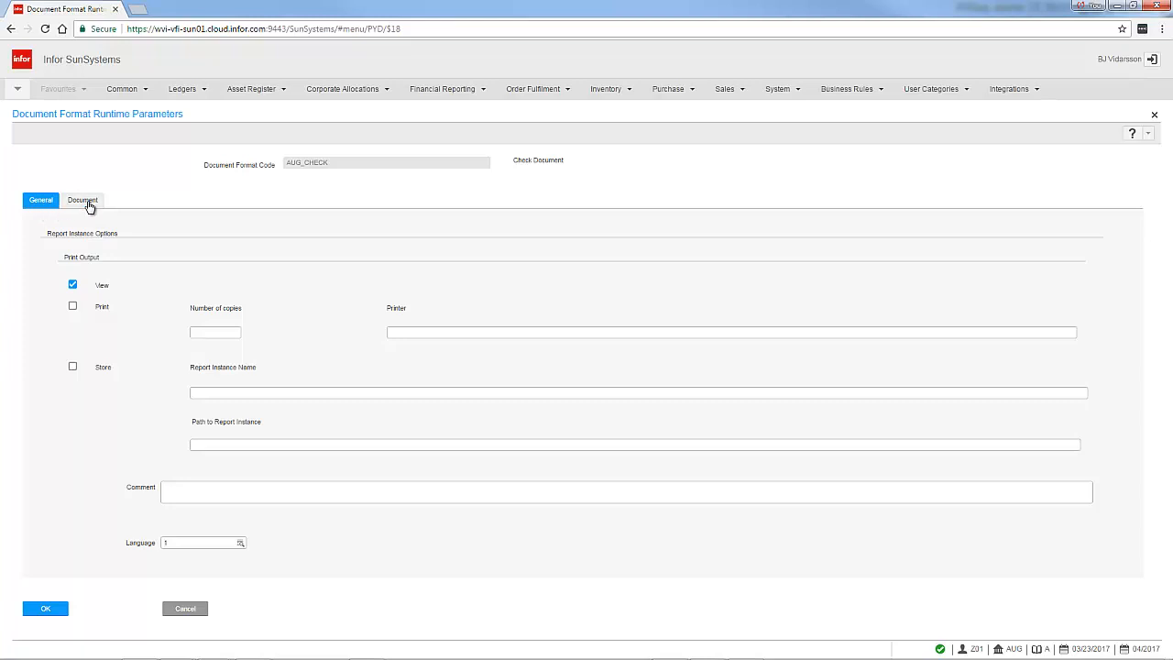
left_click(85, 201)
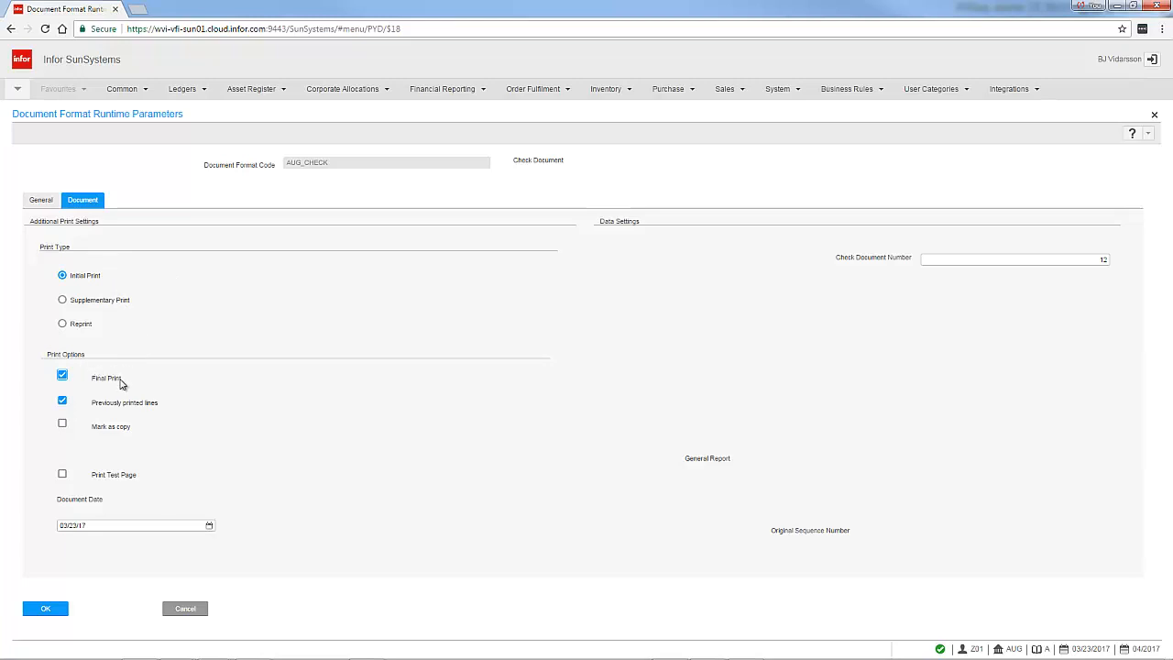
left_click(46, 609)
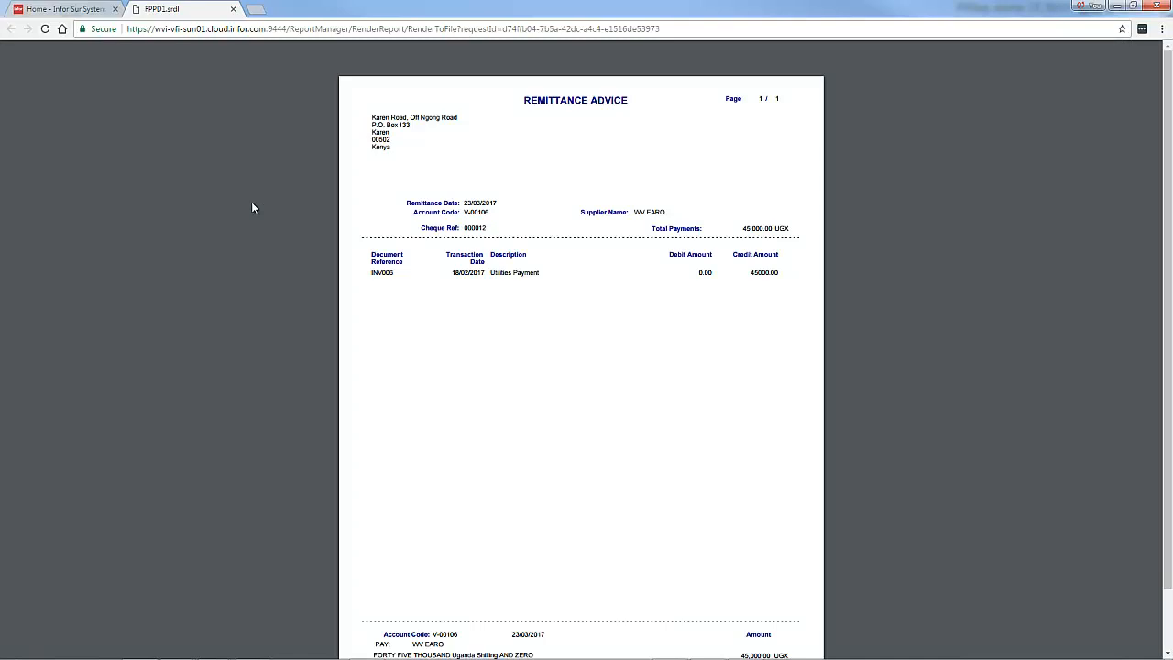
left_click(233, 9)
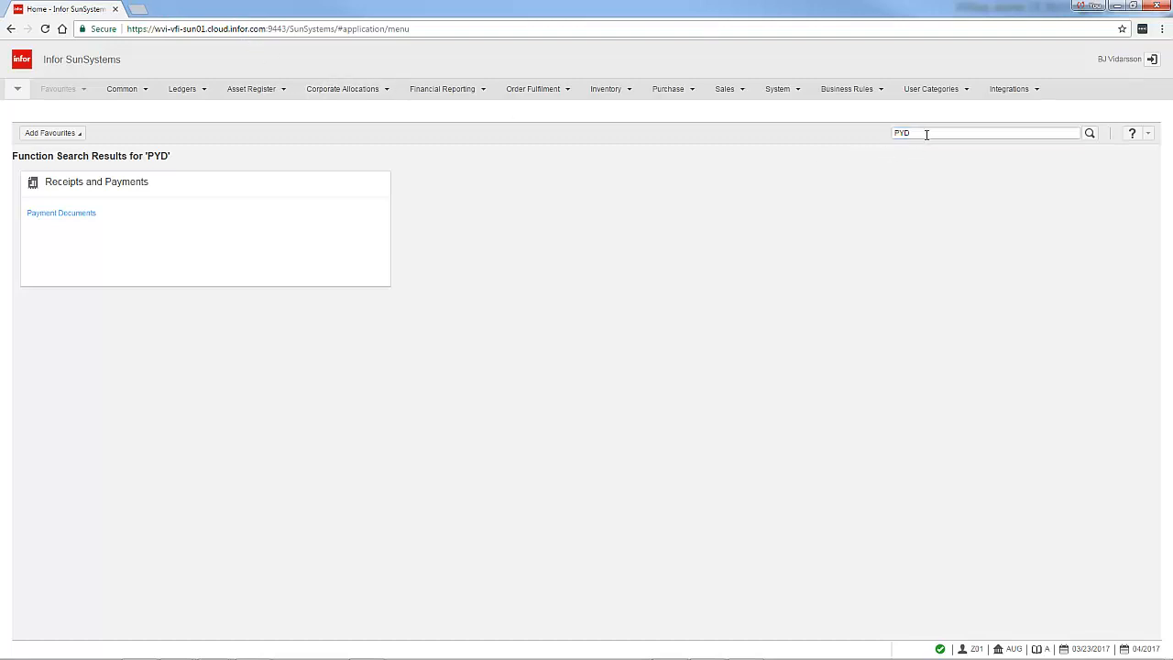
Search the functions for ACQ and open Account Inquiry
left_click_drag(921, 133, 791, 127)
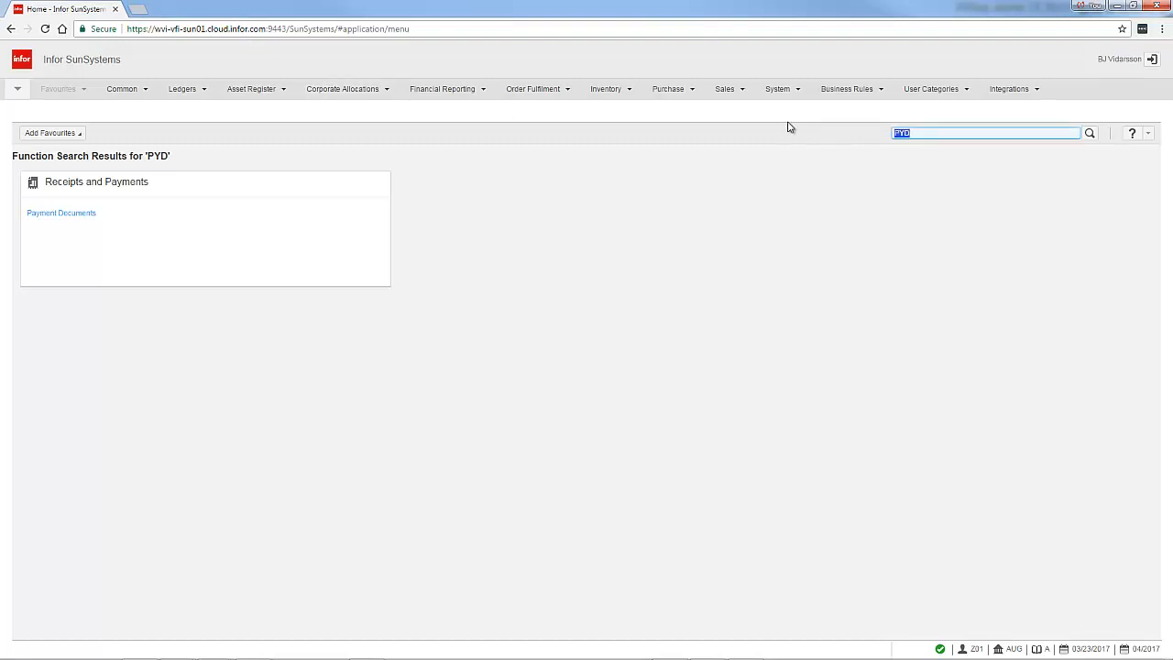
type("ACQ")
key("Return")
key("Return")
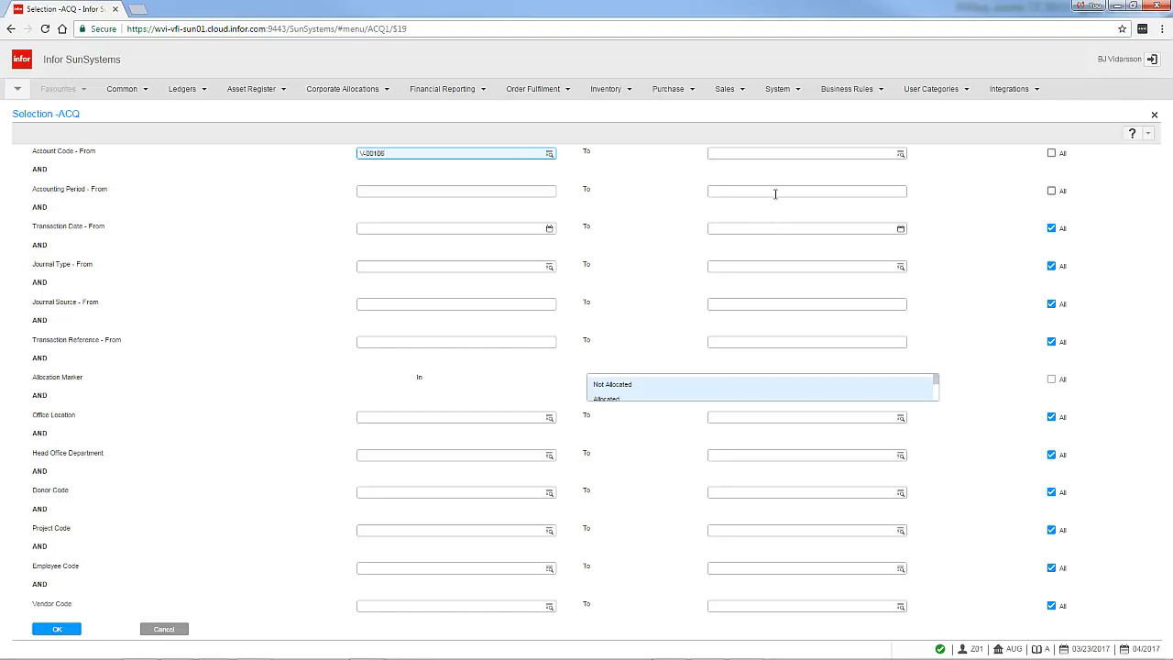
Include all accounting periods for account V-00106 and run the account inquiry
left_click(1051, 191)
left_click(1052, 192)
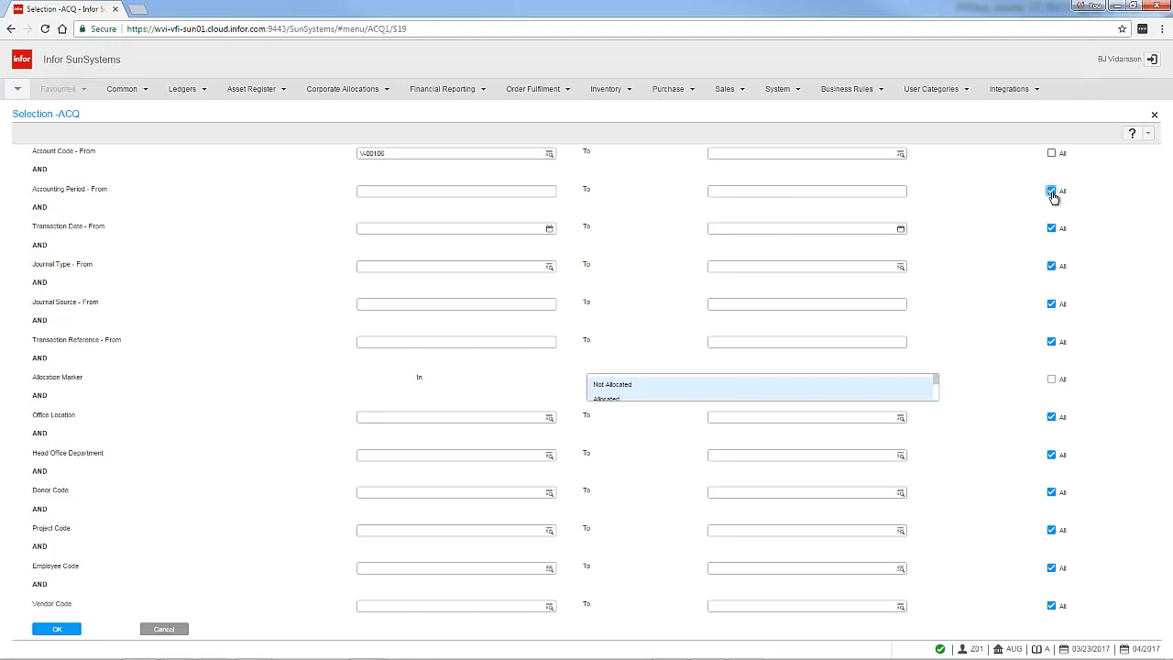
left_click(1052, 193)
left_click(1052, 192)
left_click(57, 629)
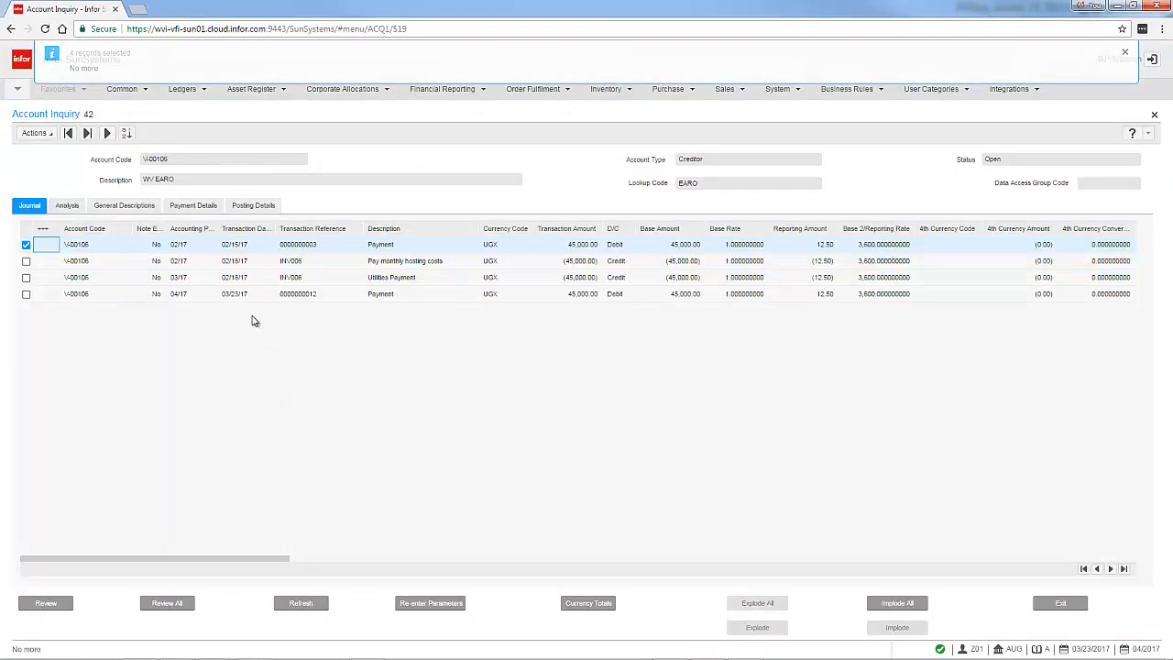
Select the 04/17 payment and the INV006 utilities payment lines, then exit the inquiry
left_click(397, 295)
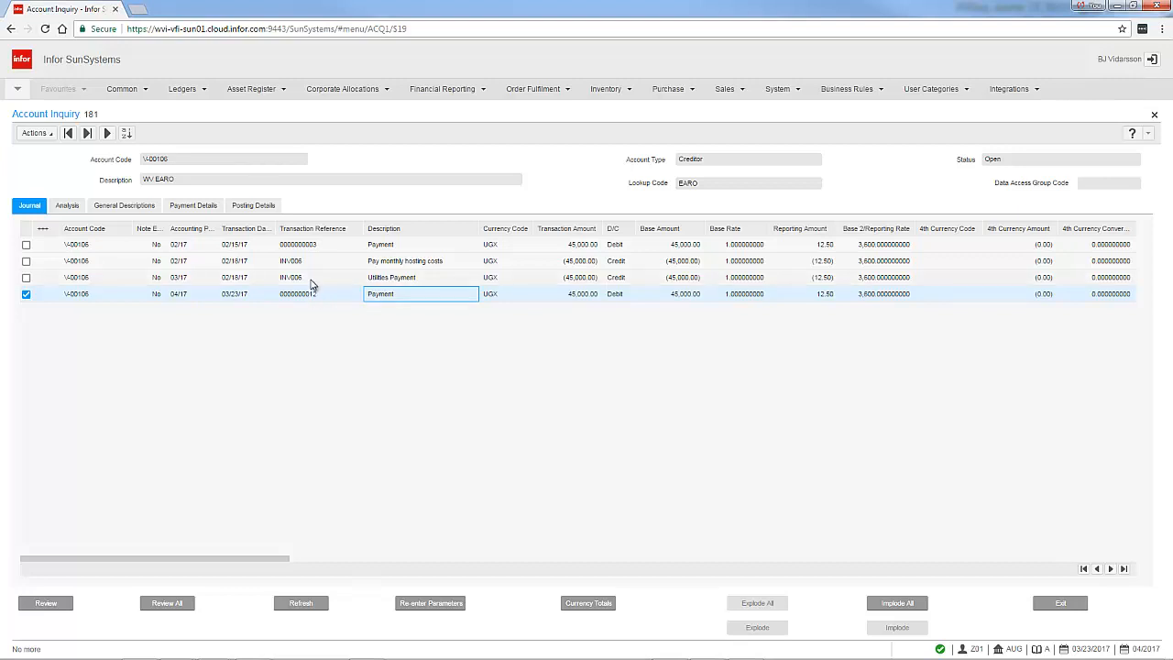
left_click(312, 278)
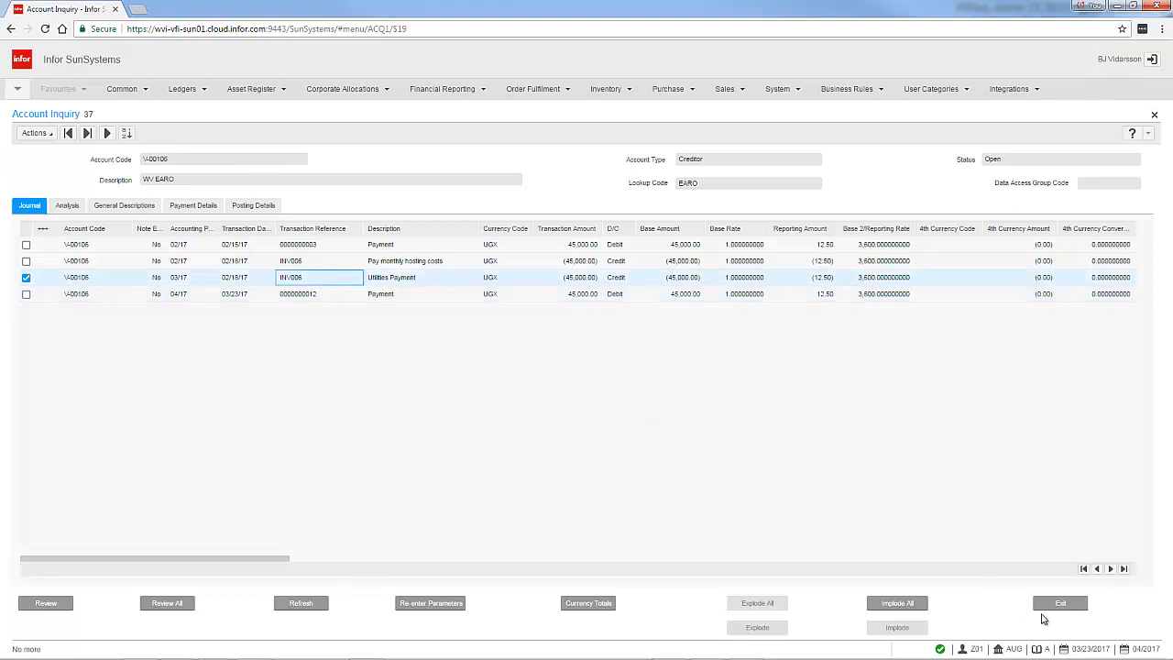
left_click(1061, 607)
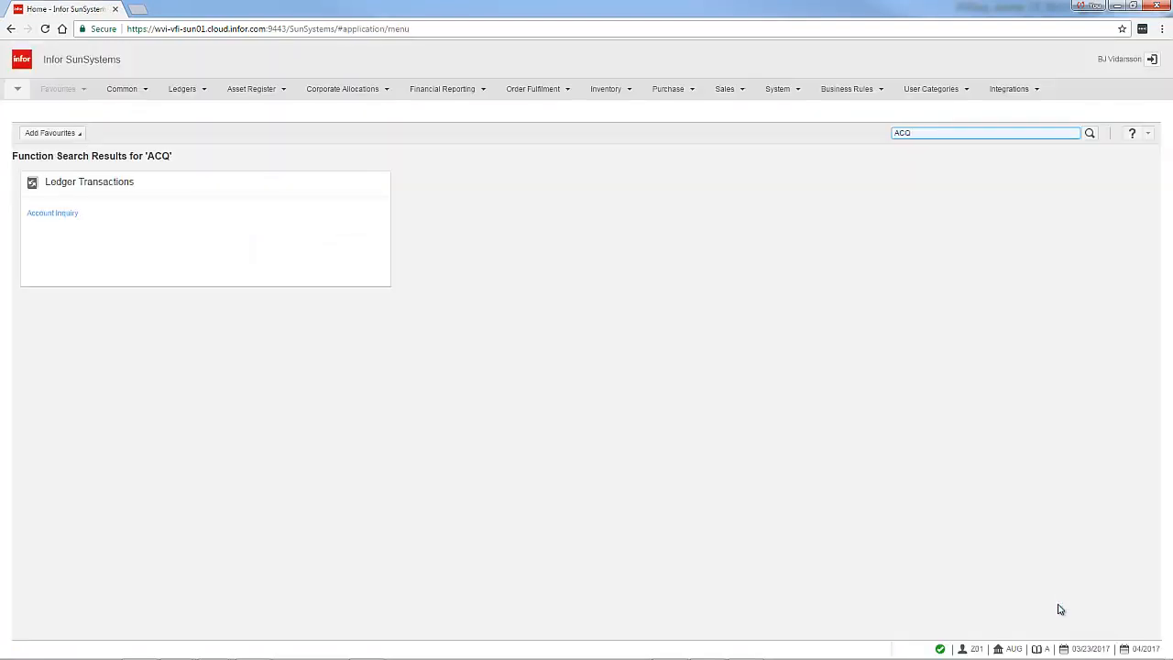
Clear the function search and reopen Account Inquiry by searching ACQ
left_click_drag(947, 134, 803, 133)
key("BackSpace")
left_click(841, 199)
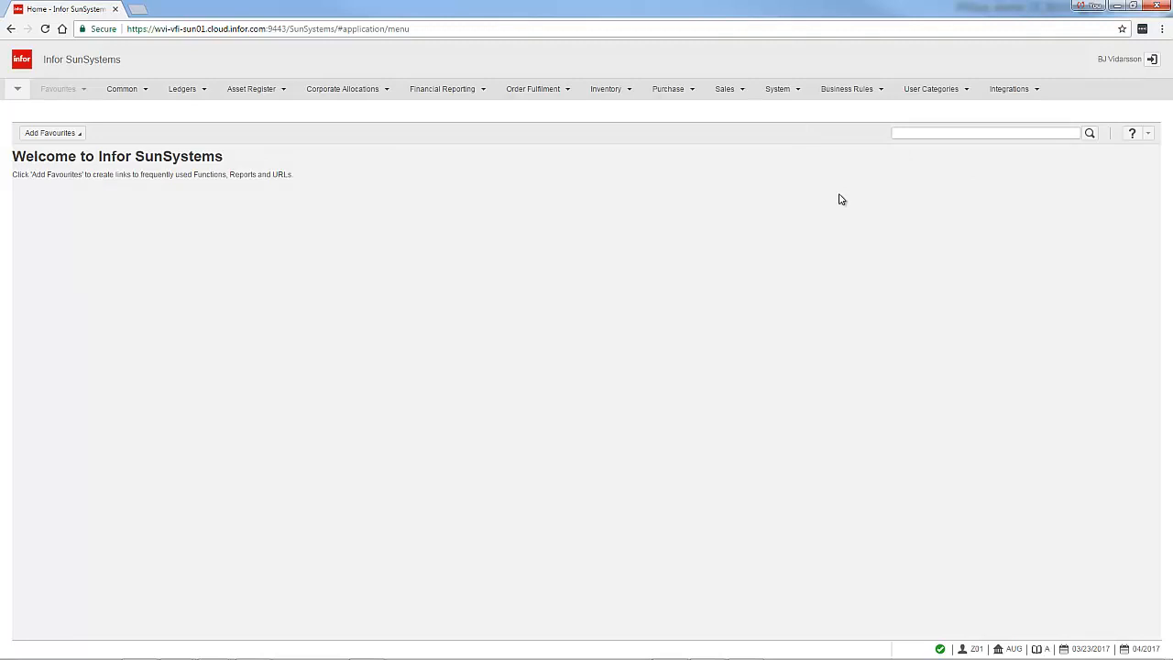
left_click(932, 133)
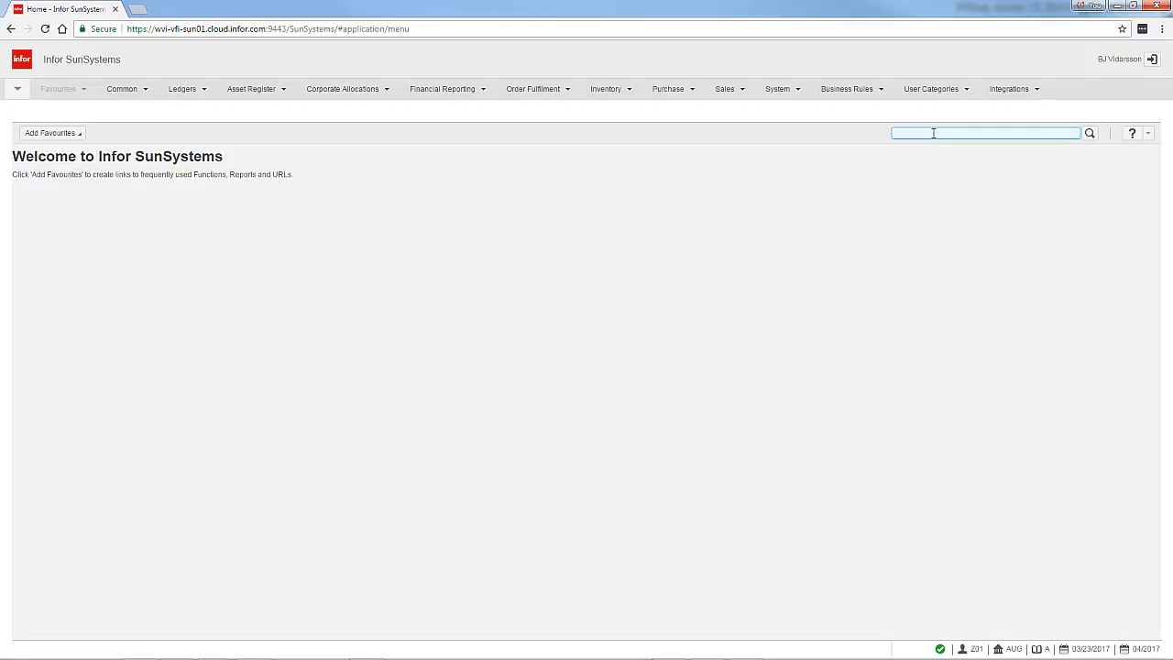
type("ACQ")
key("Return")
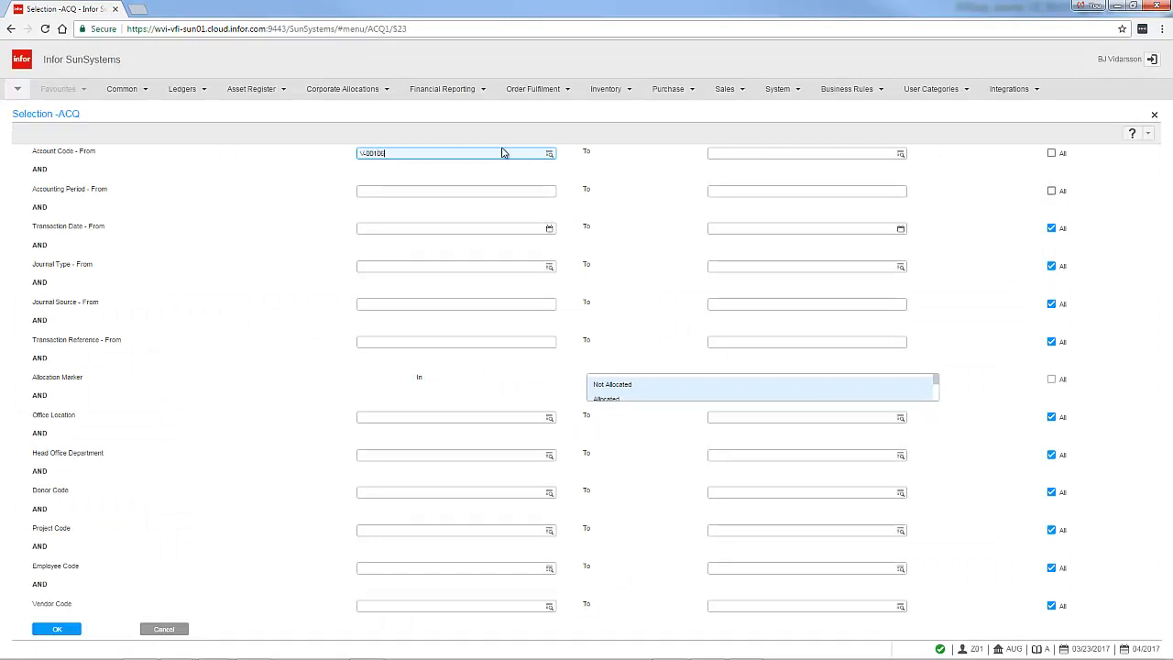
Set the accounting period selection to All for account V-00106
key("Tab")
left_click(732, 190)
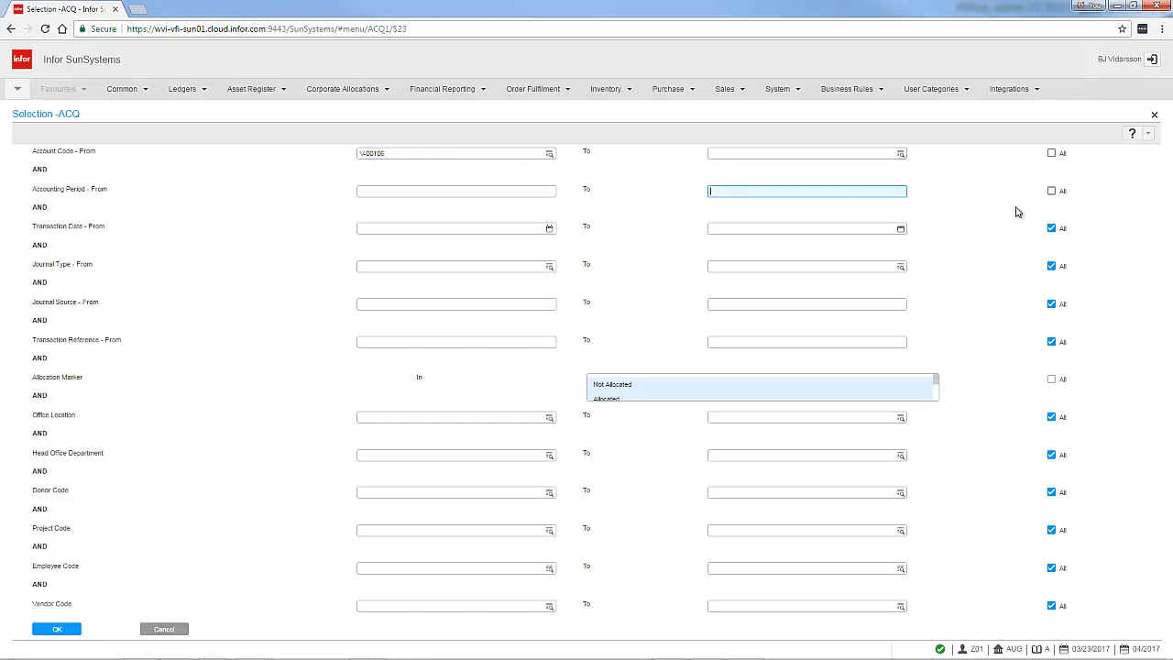
left_click(1051, 191)
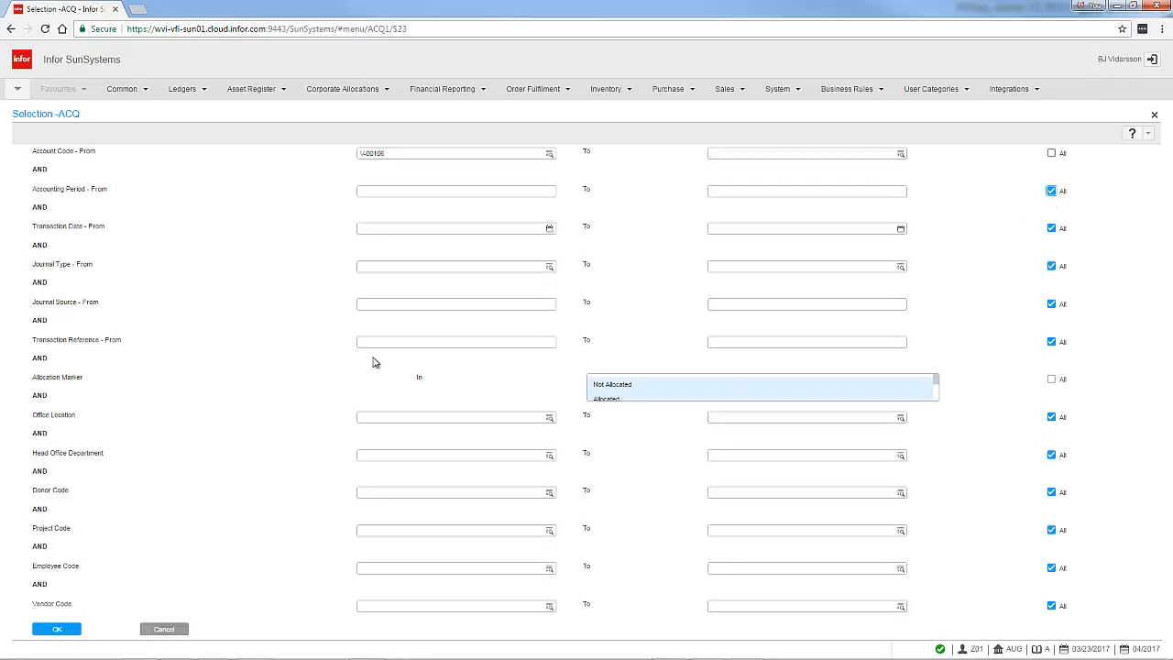
Run the account inquiry for V-00106 and select the 04/17 payment line
left_click(62, 632)
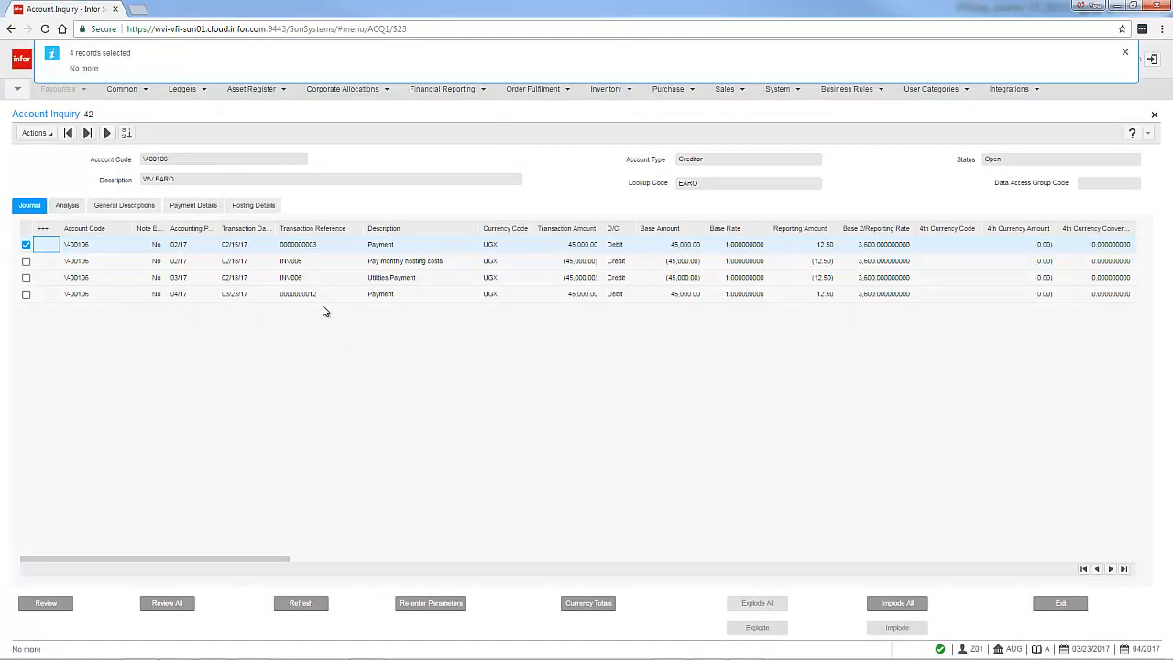
left_click(316, 294)
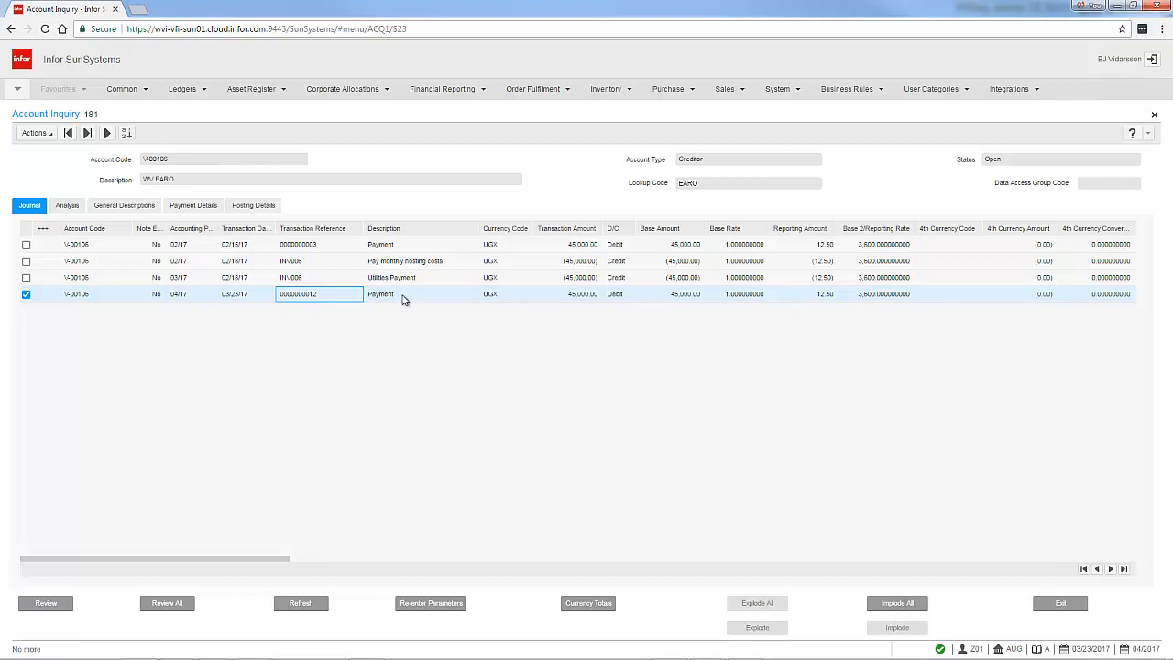
Open a new session and launch Payment Voiding by searching the function code PYV
left_click(17, 89)
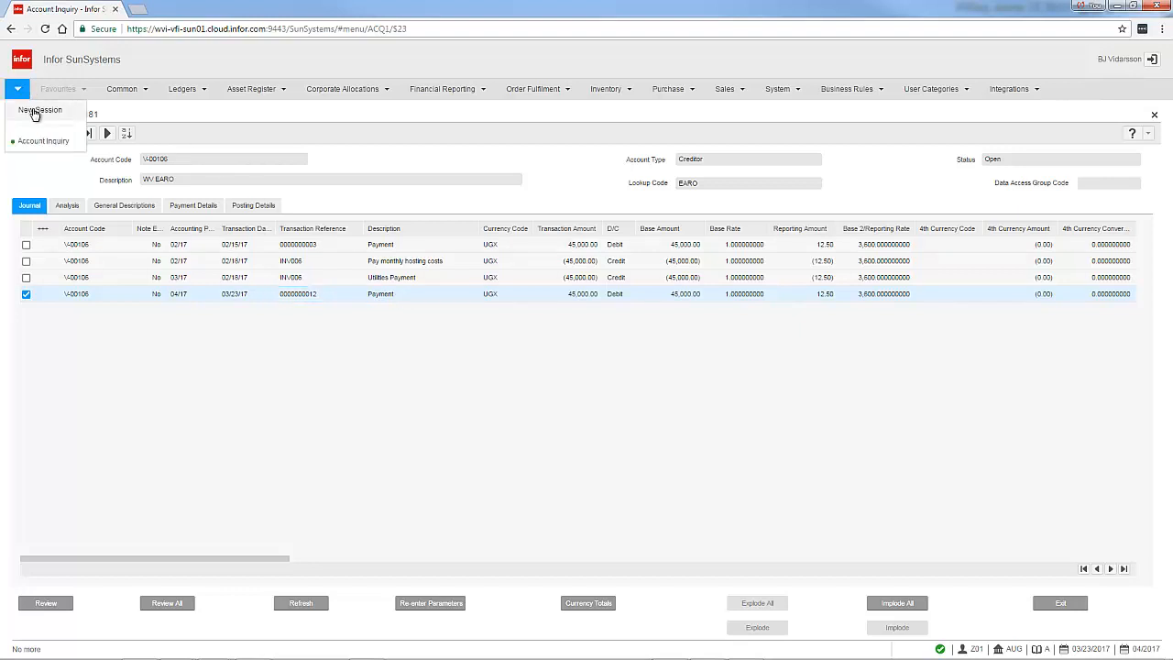
left_click(34, 111)
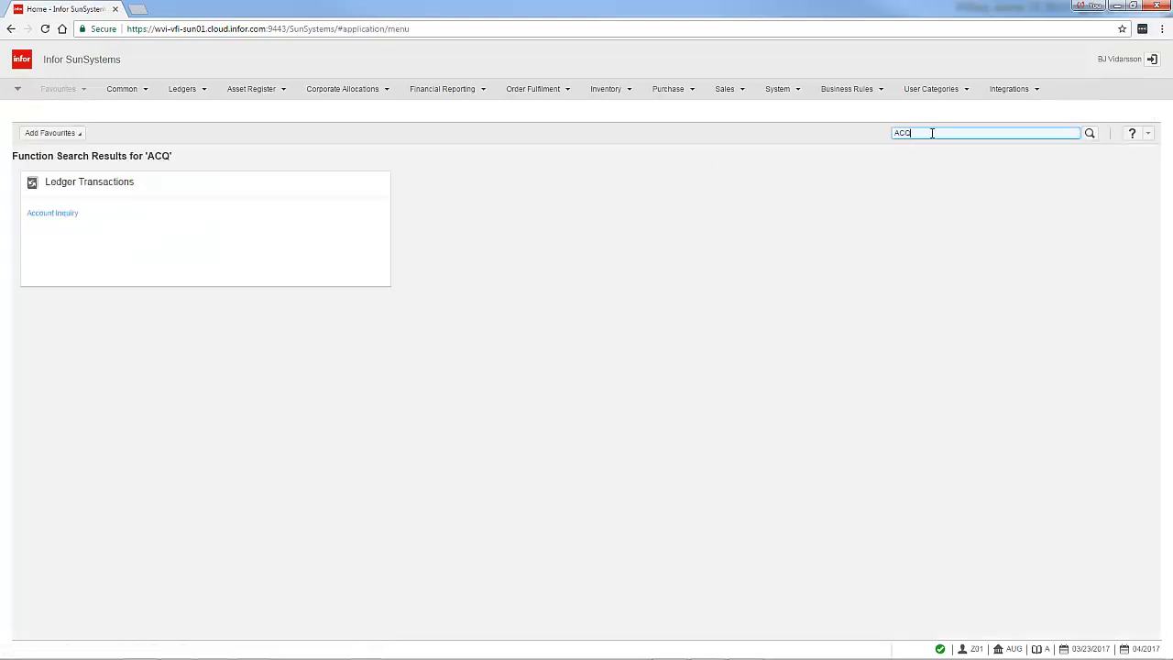
double_click(932, 133)
type("PYV")
key("Return")
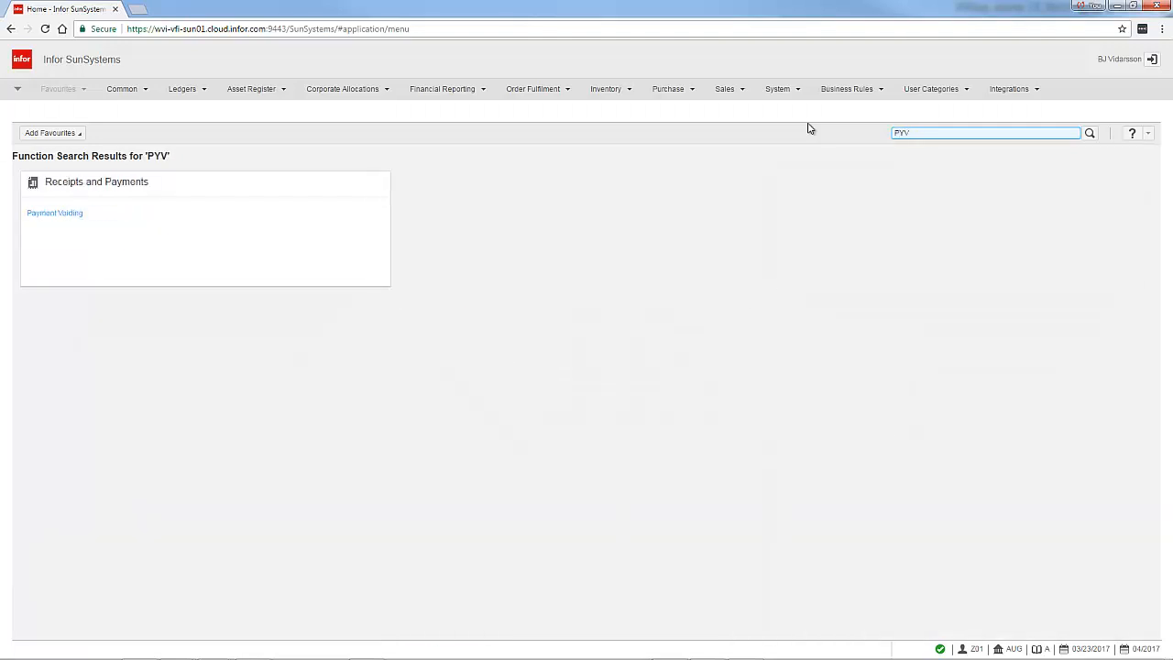
left_click(66, 212)
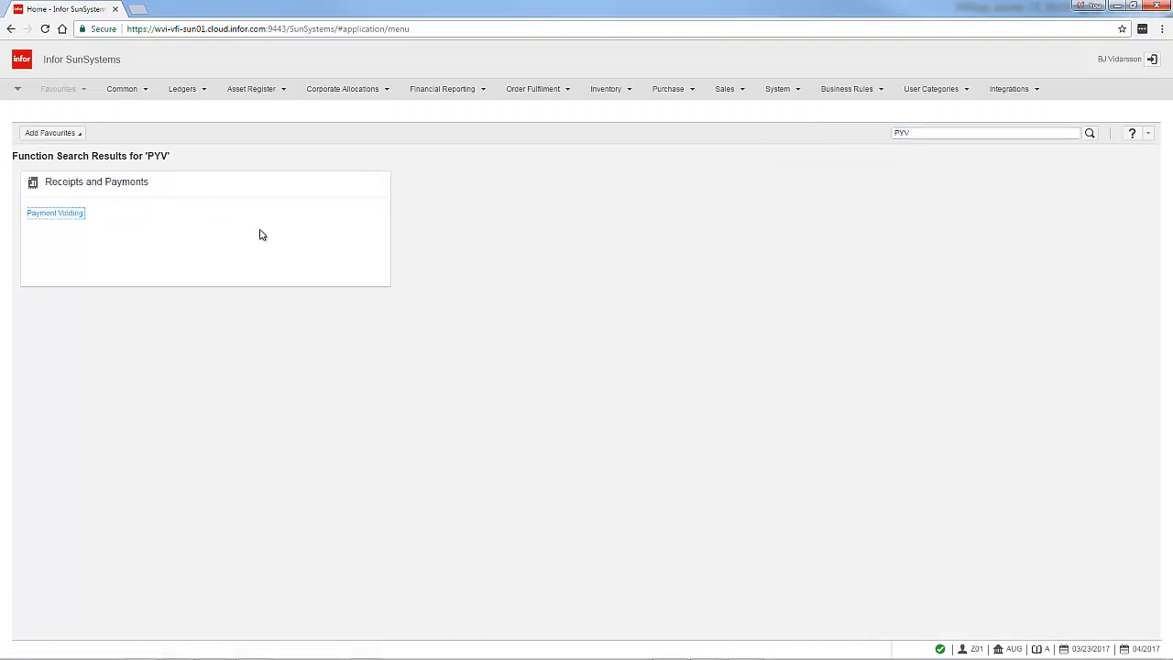
left_click(77, 218)
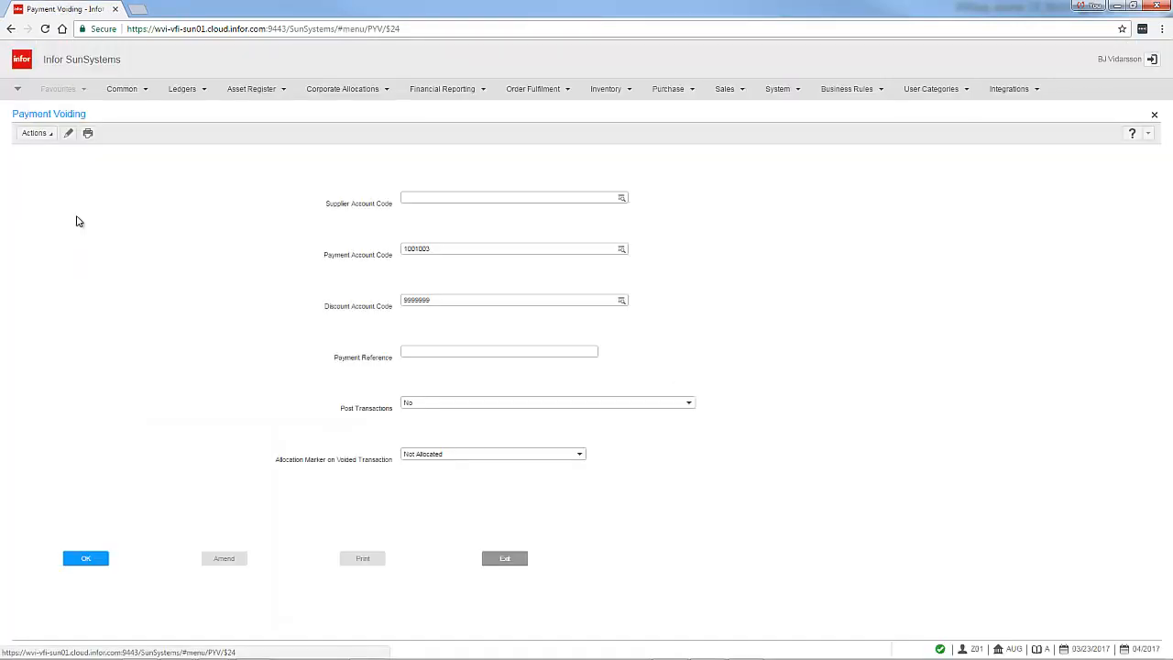
Enter V-00106 as the supplier account code for the payment voiding
left_click(427, 196)
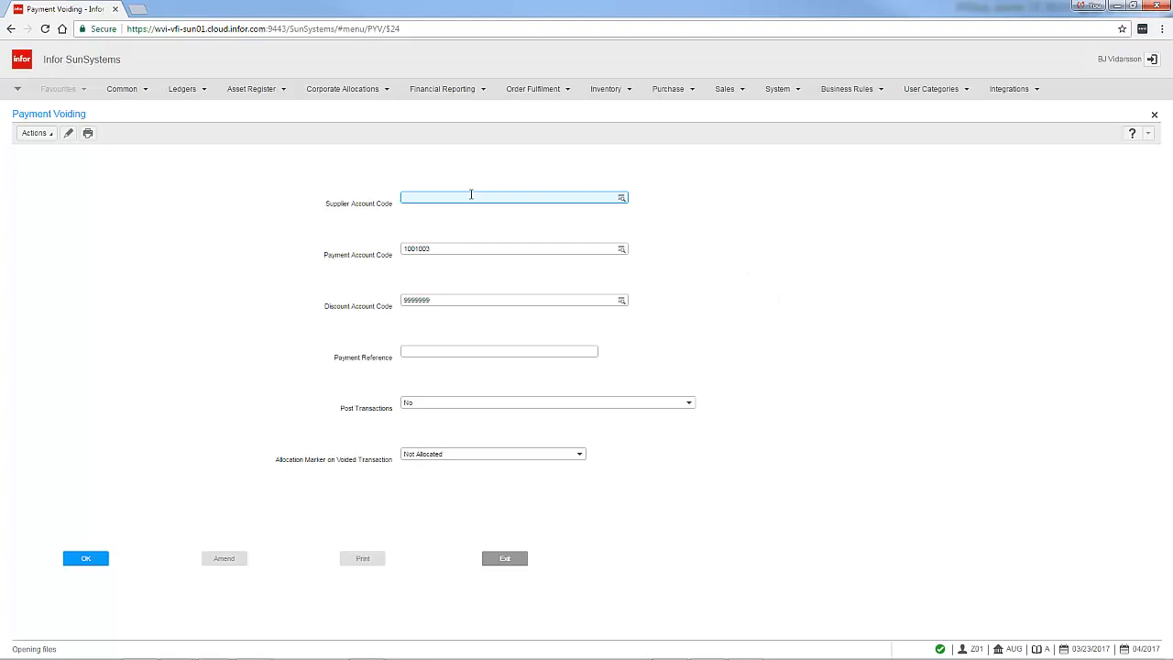
type("V-00106")
Switch back to the Account Inquiry session and open the journal of the 04/17 payment line
left_click(16, 88)
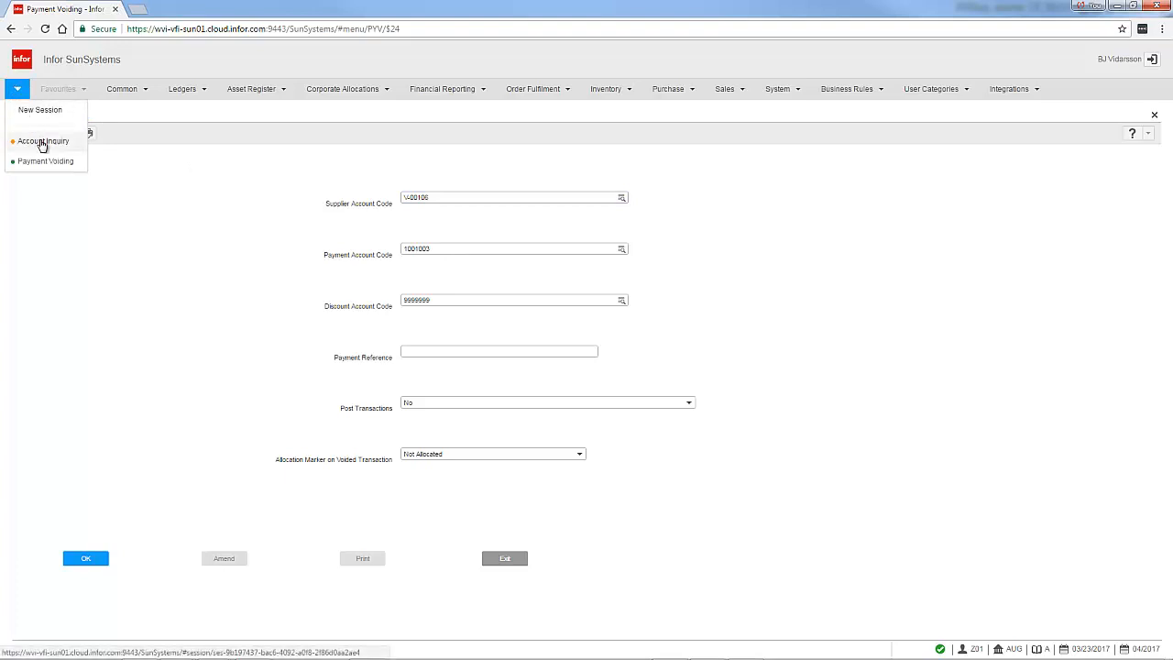
left_click(42, 141)
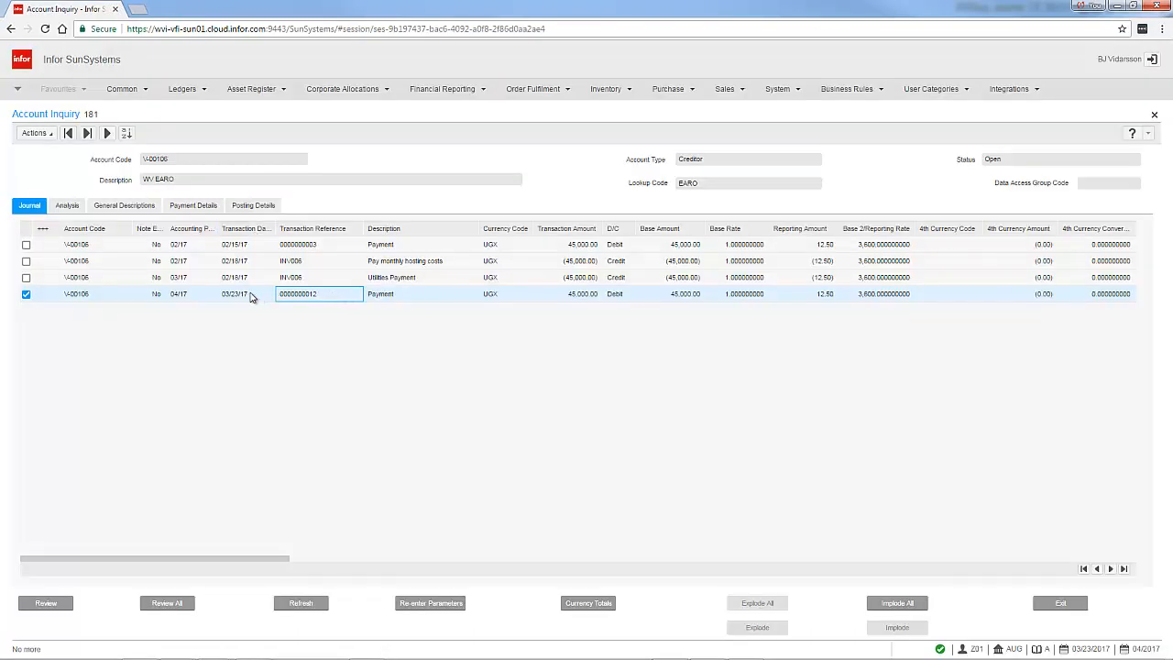
left_click(372, 299)
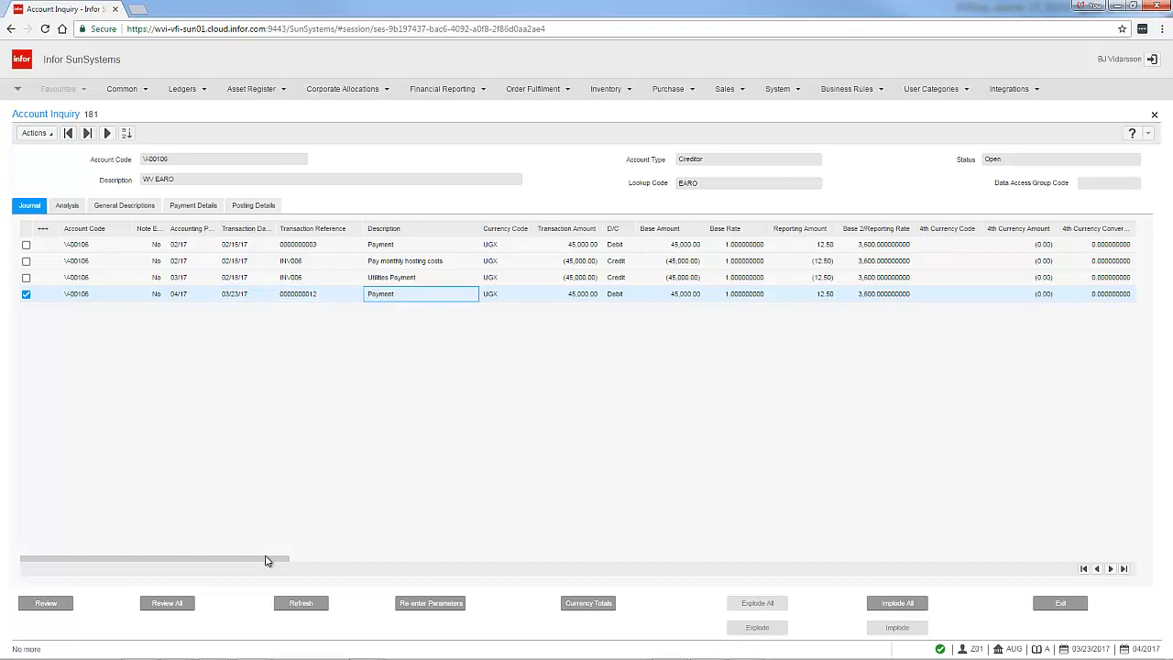
left_click_drag(267, 557, 435, 569)
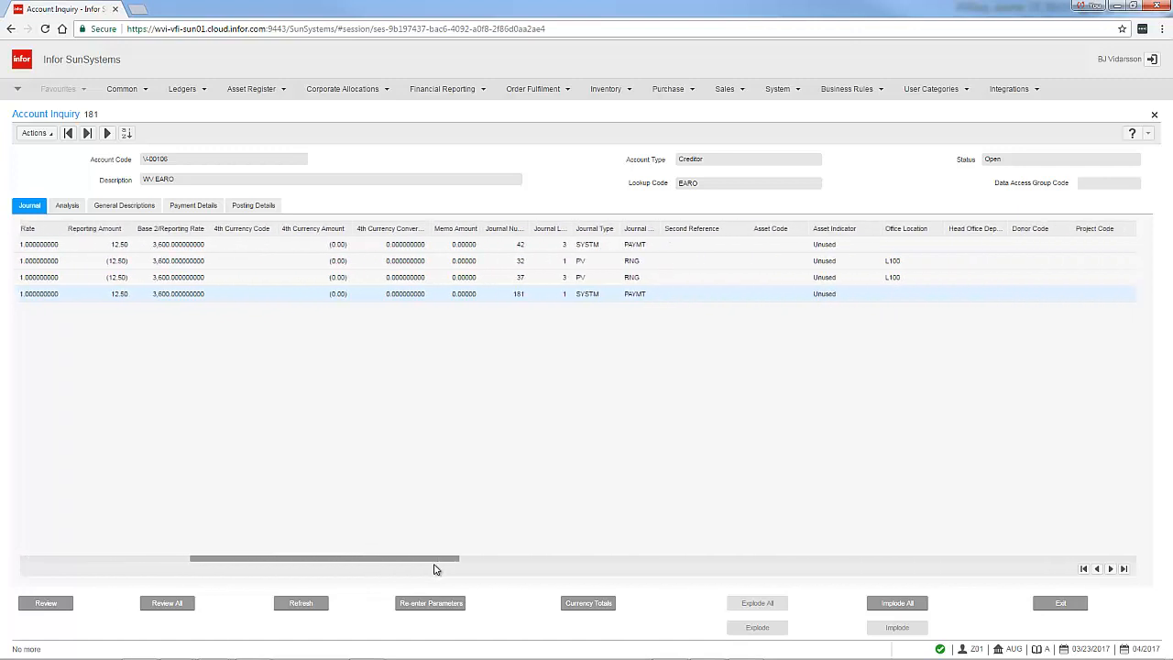
left_click(518, 294)
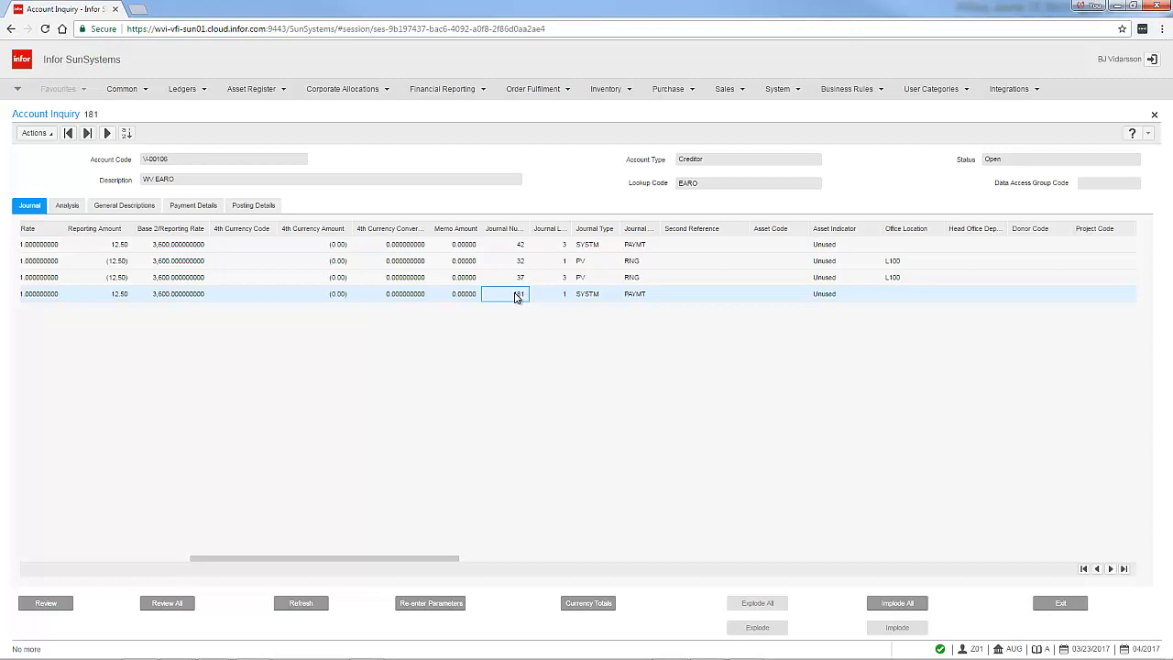
double_click(516, 294)
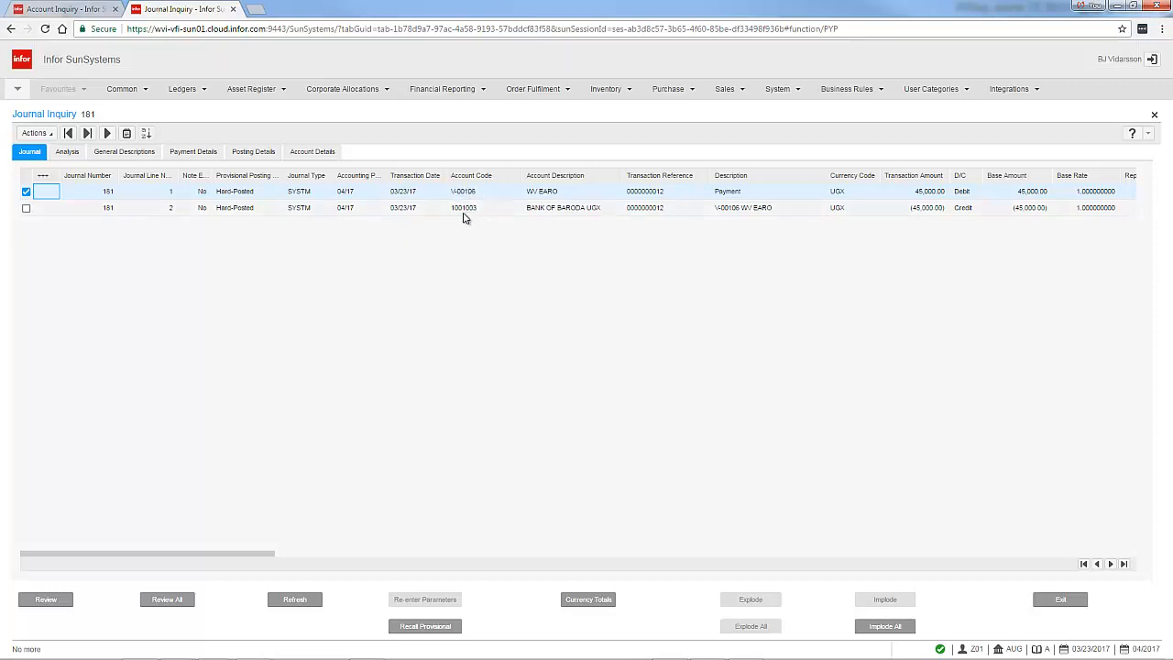
left_click(61, 11)
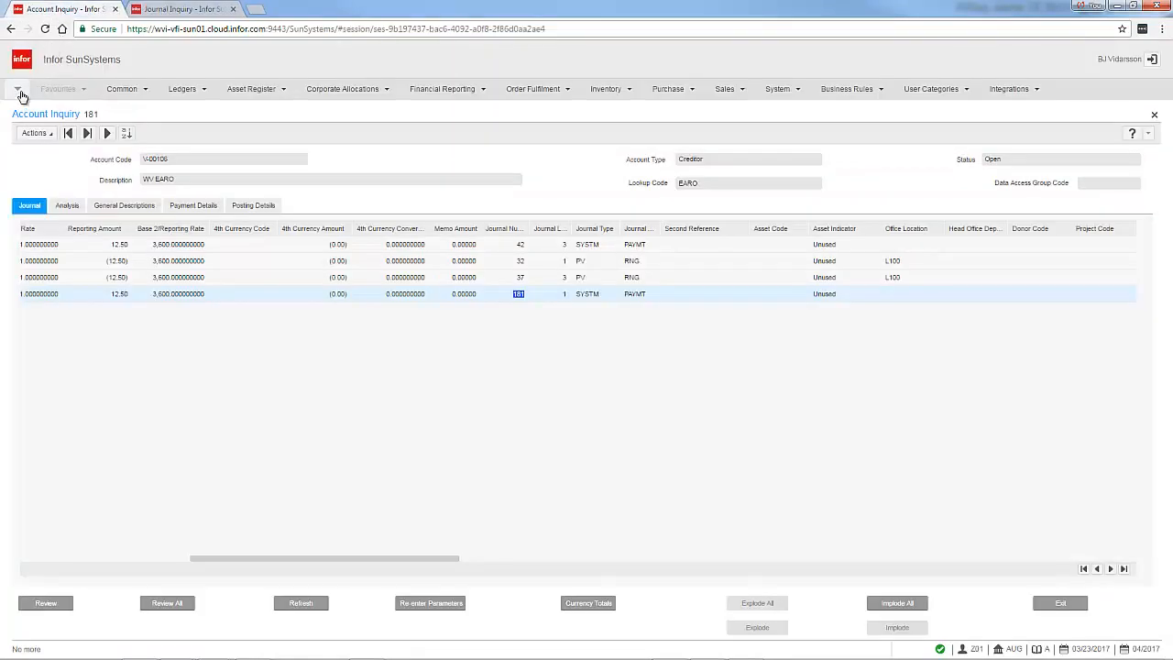
left_click(20, 97)
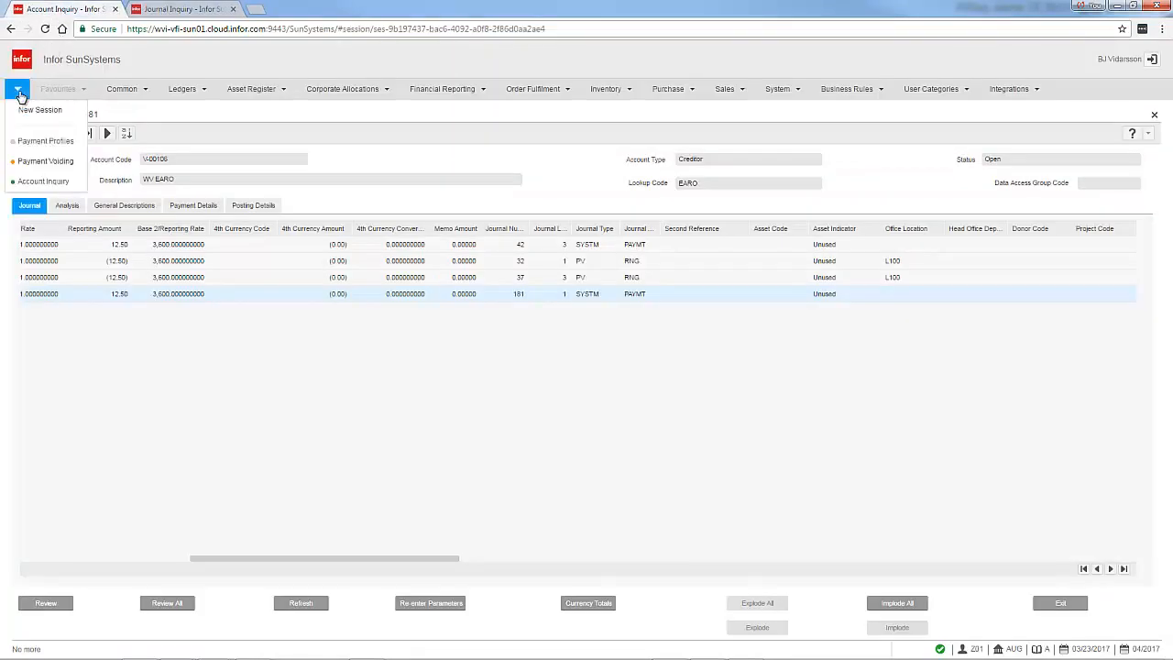
left_click(35, 161)
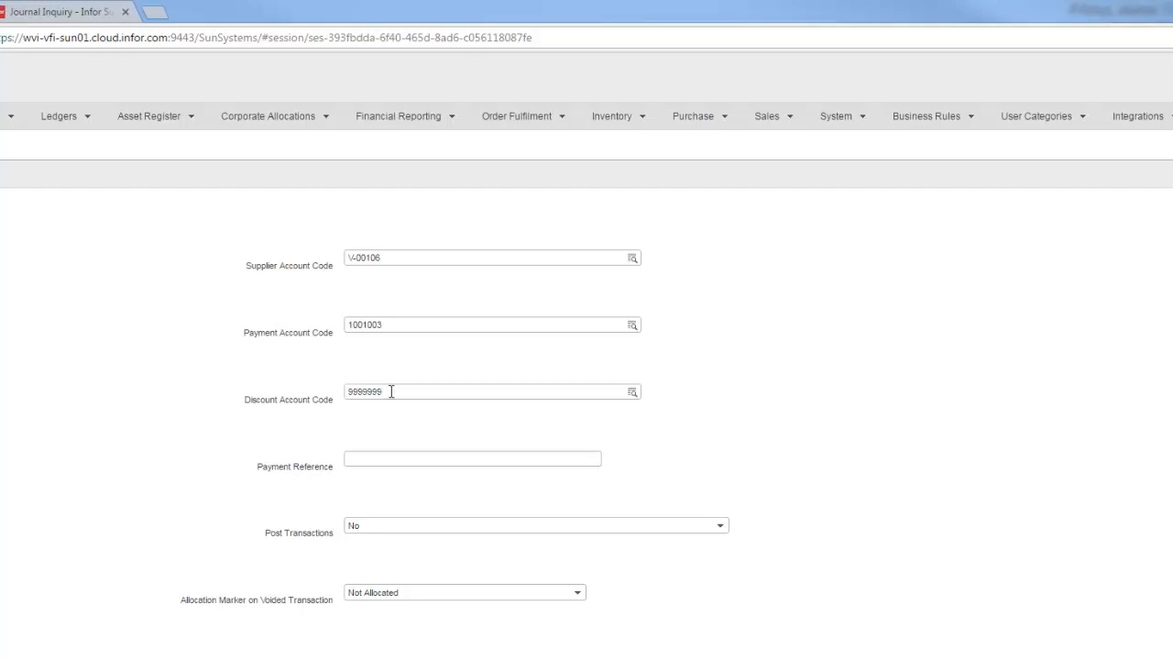
left_click(382, 458)
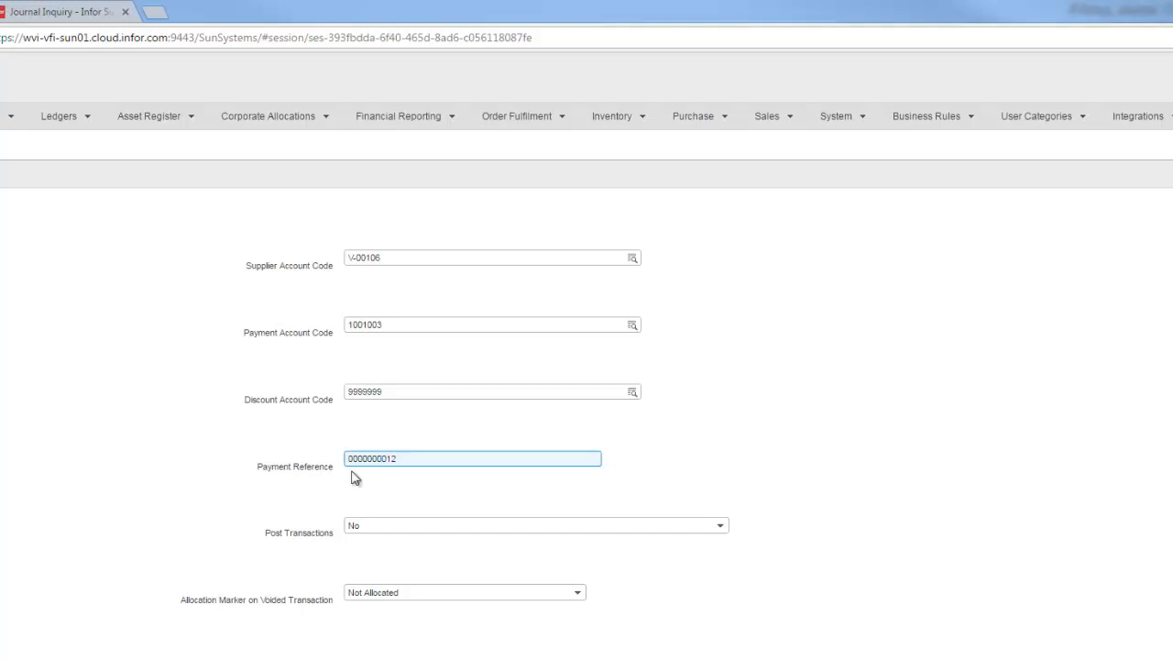
left_click(212, 487)
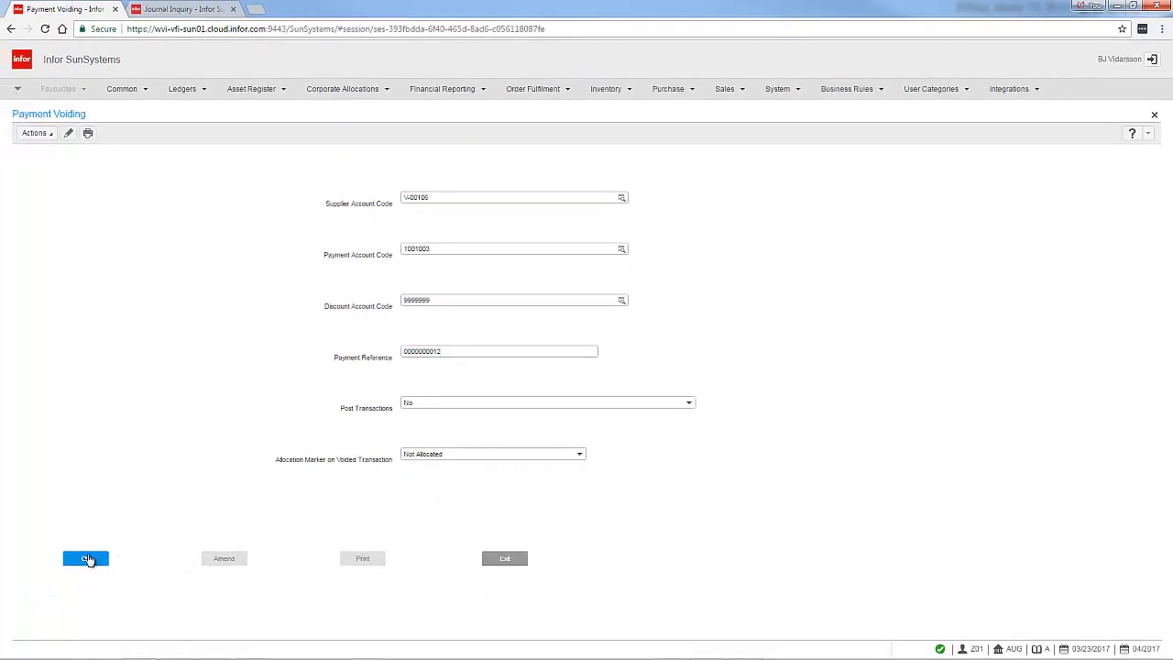
Run the payment voiding without posting, declining the single payments method, and print the listing for viewing
left_click(86, 558)
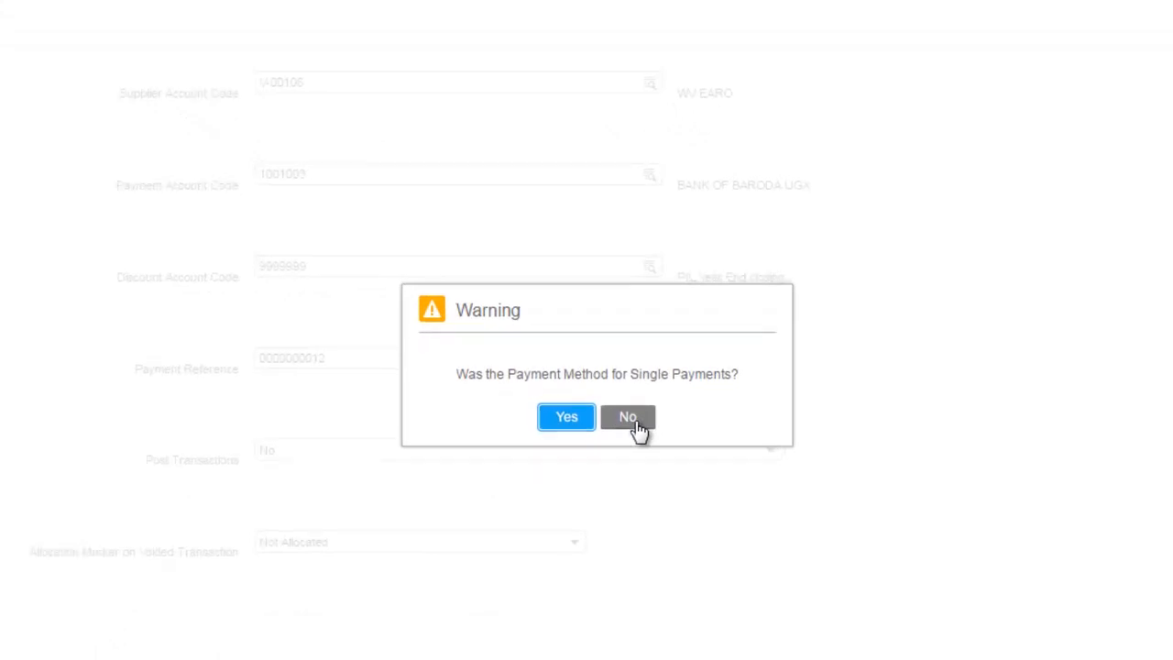
left_click(637, 423)
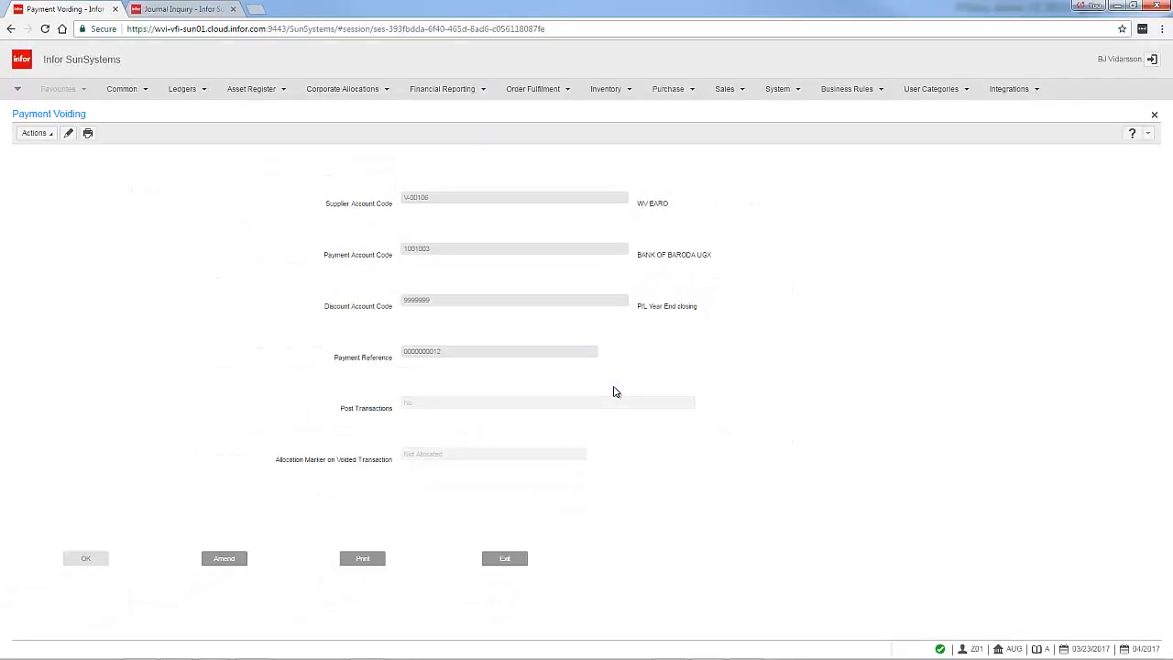
left_click(363, 561)
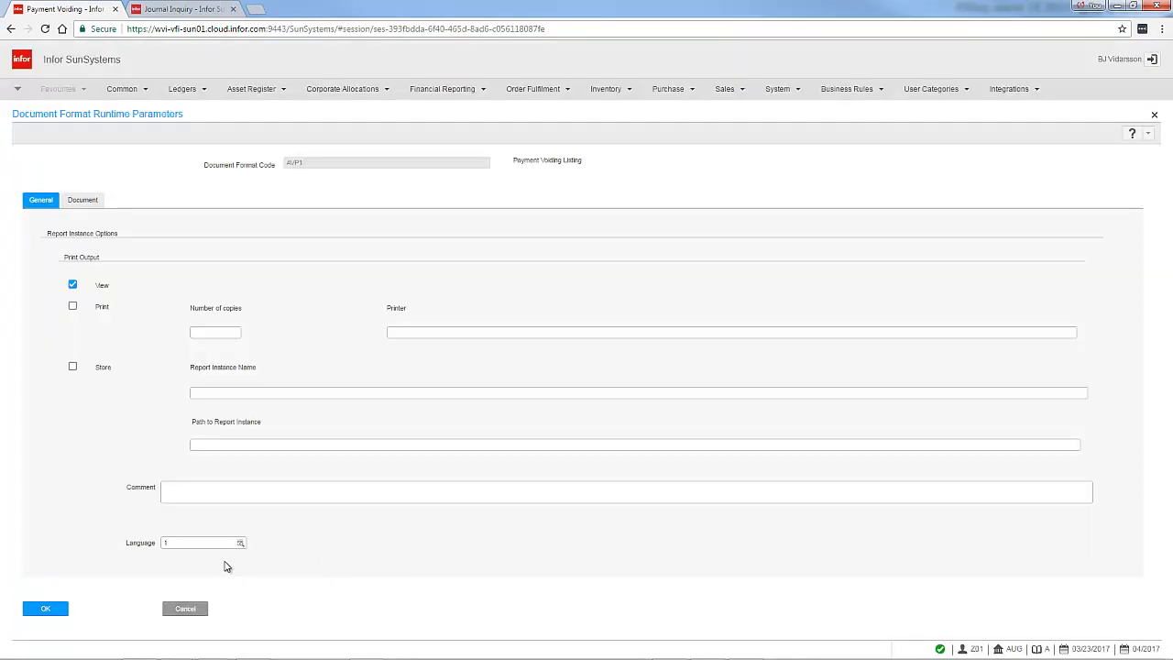
left_click(45, 610)
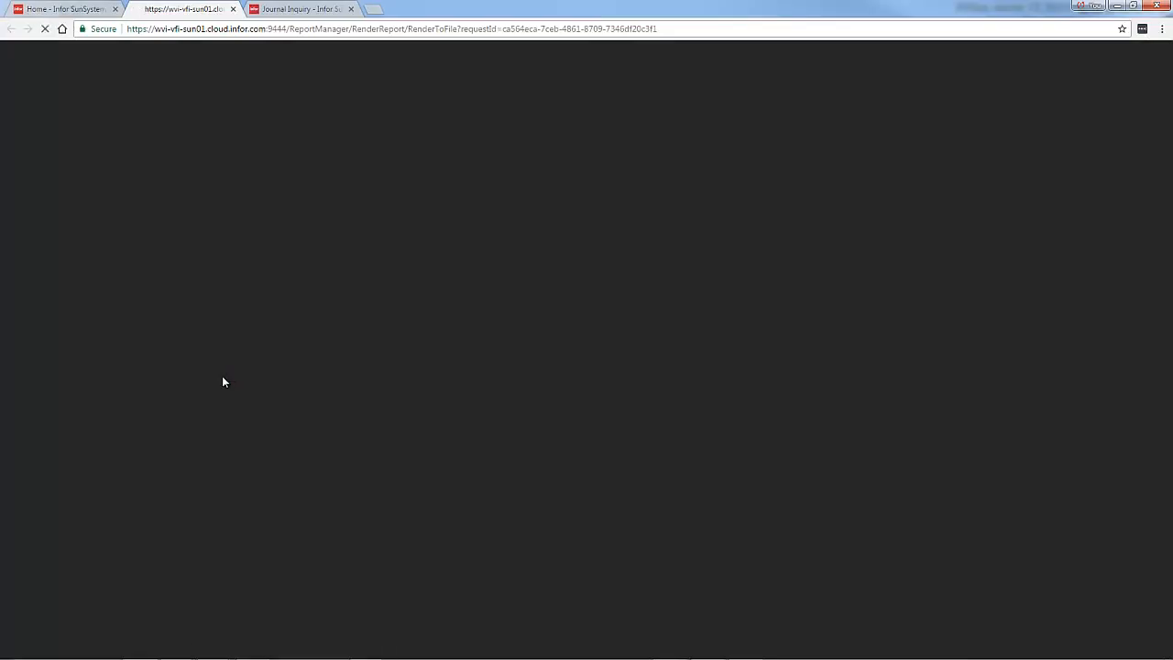
Review the Payment Voiding Listing report, then close its tab
key("ctrl+plus")
key("ctrl+plus")
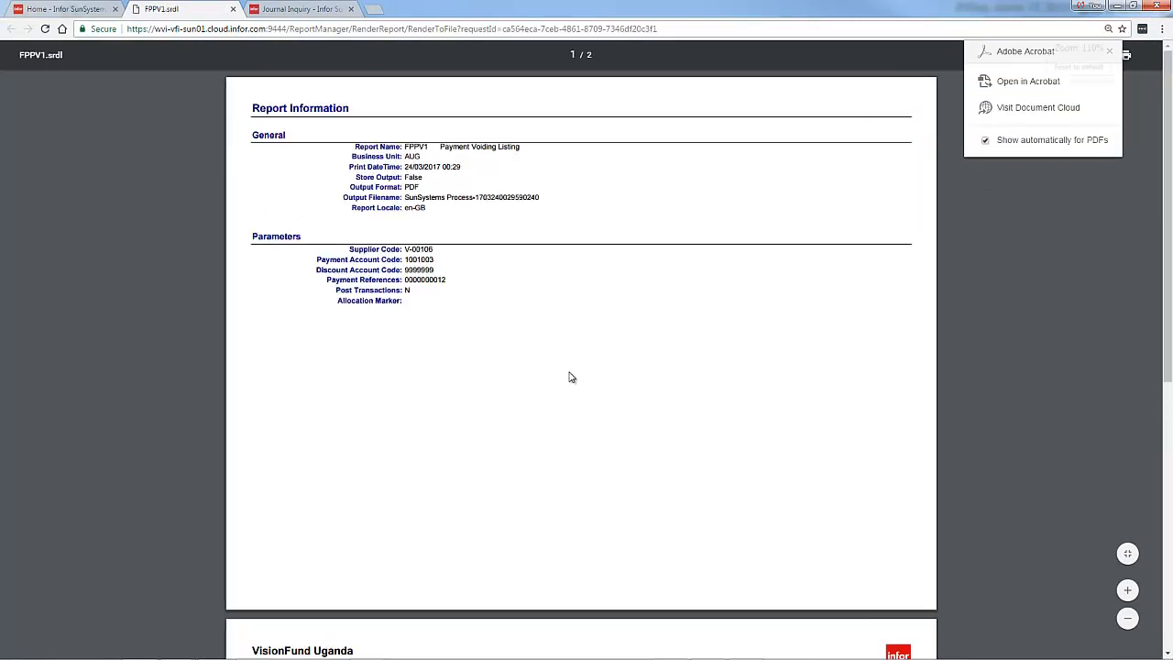
scroll(569, 378, "down", 4)
scroll(569, 377, "down", 3)
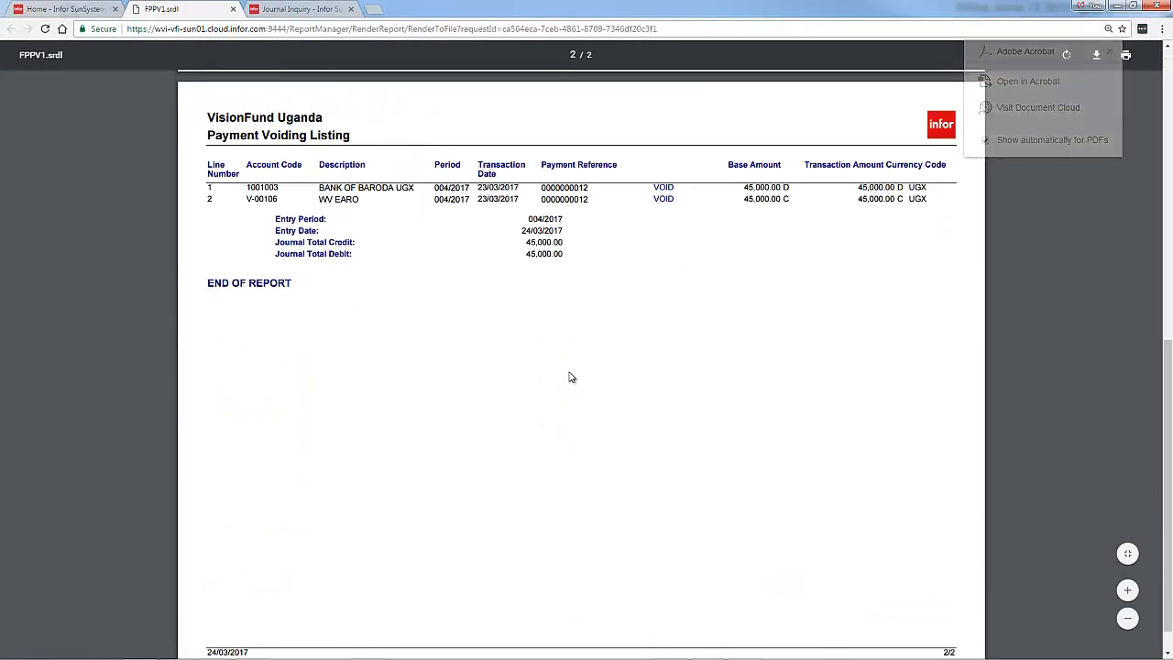
key("ctrl+plus")
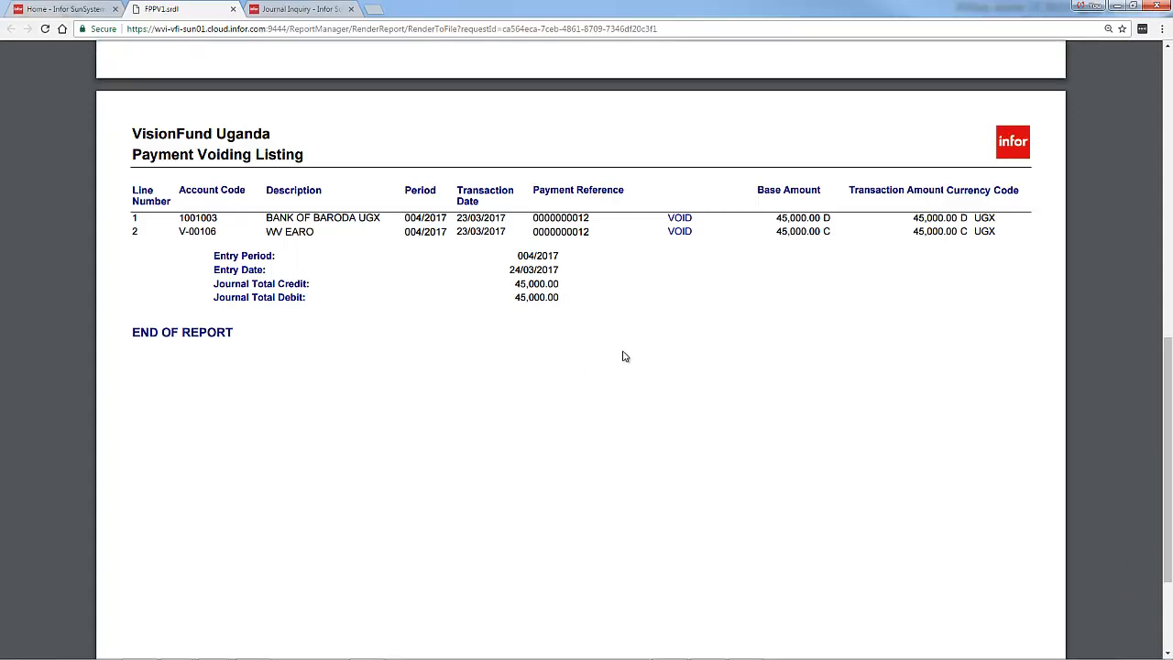
left_click(233, 8)
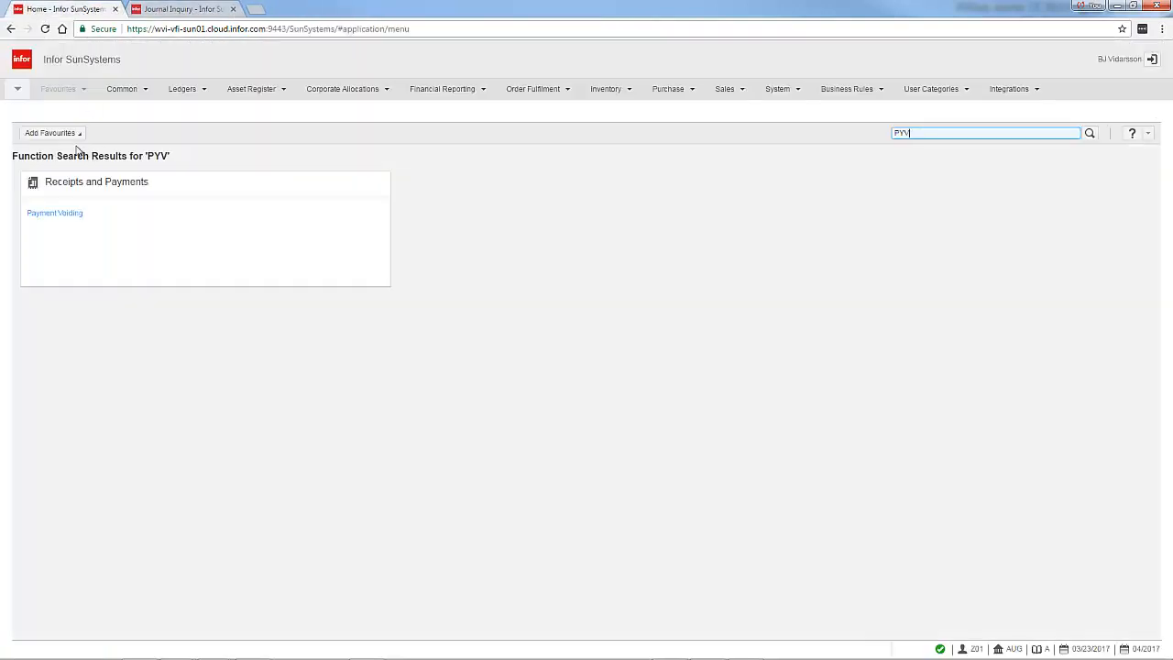
left_click(56, 213)
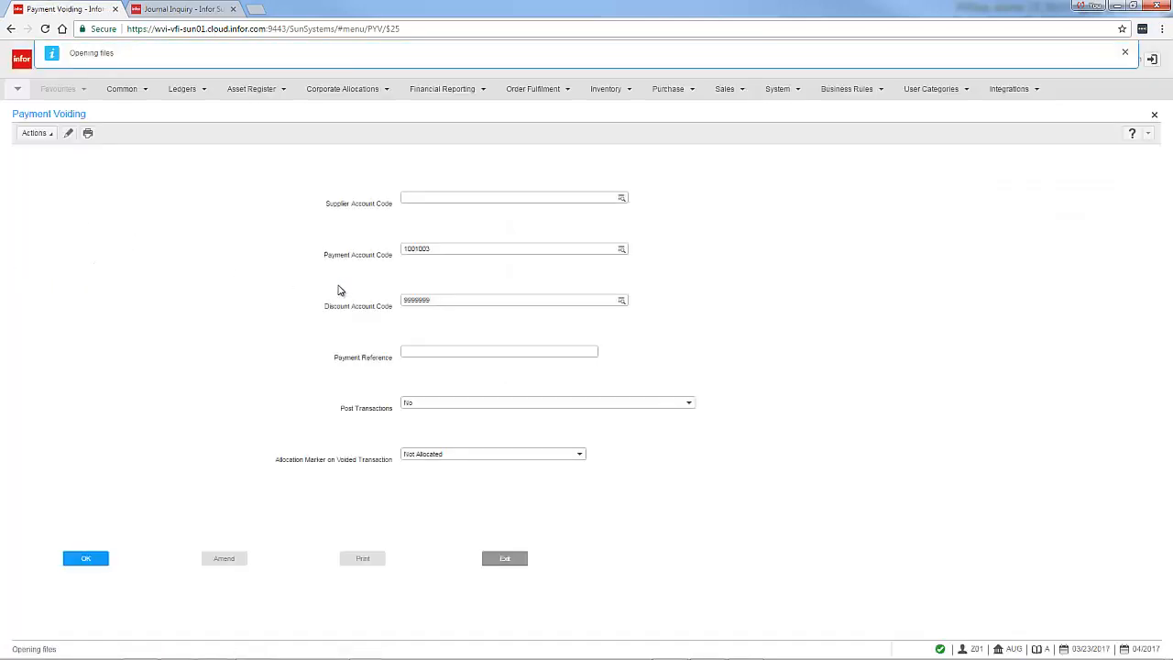
type("V")
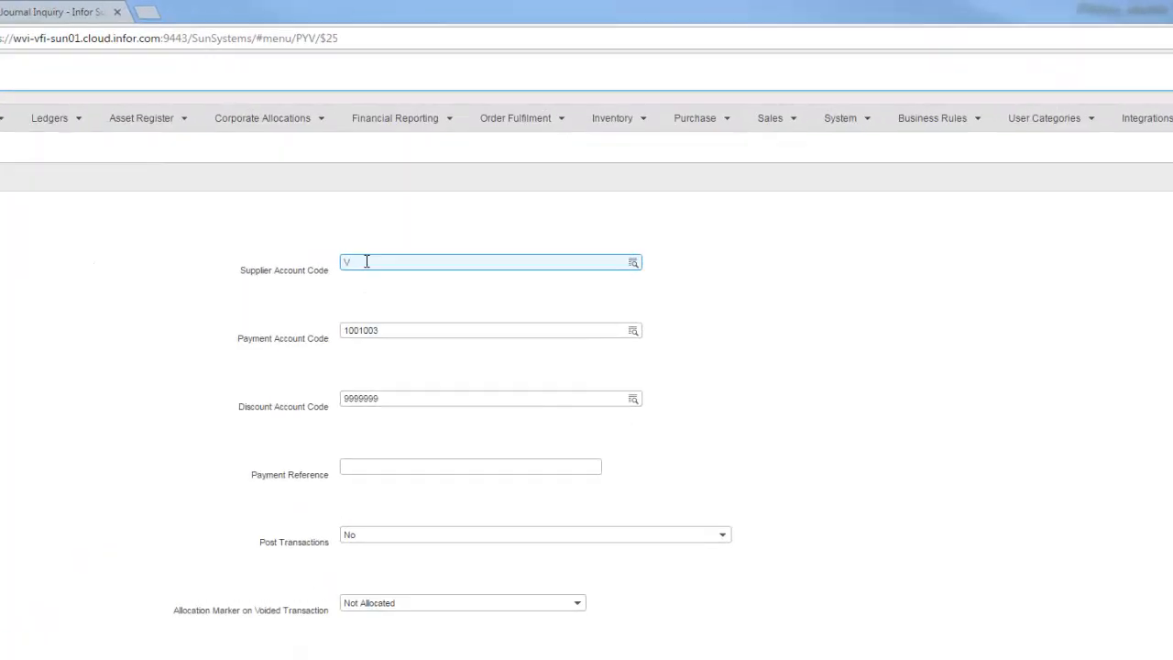
type("-00106")
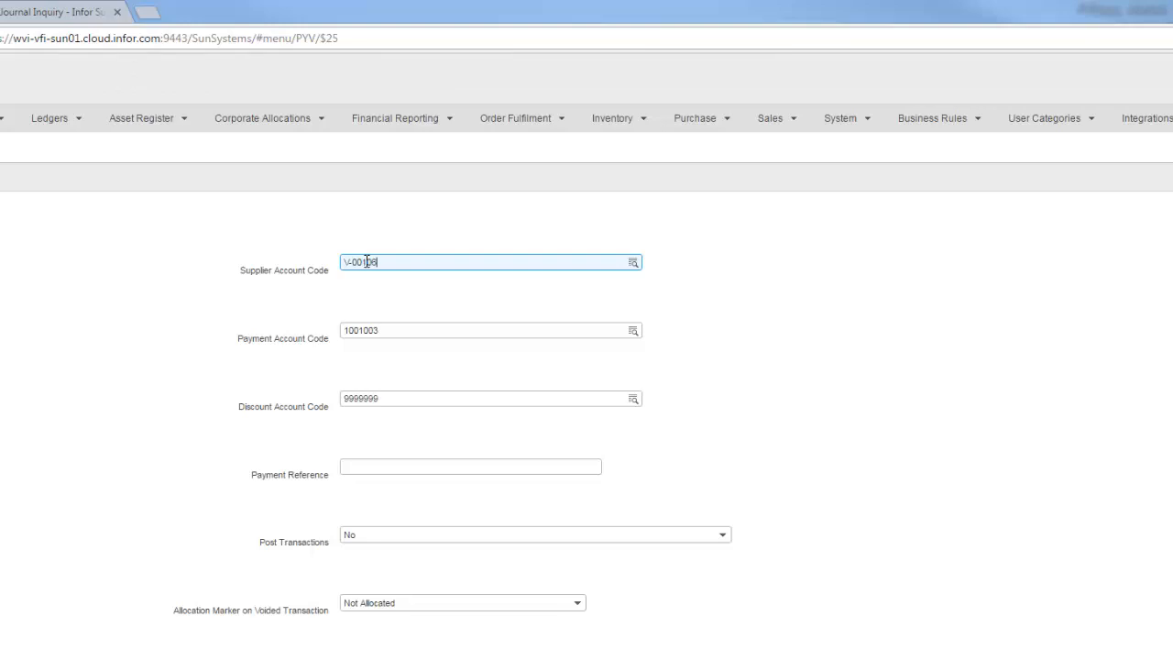
left_click(380, 466)
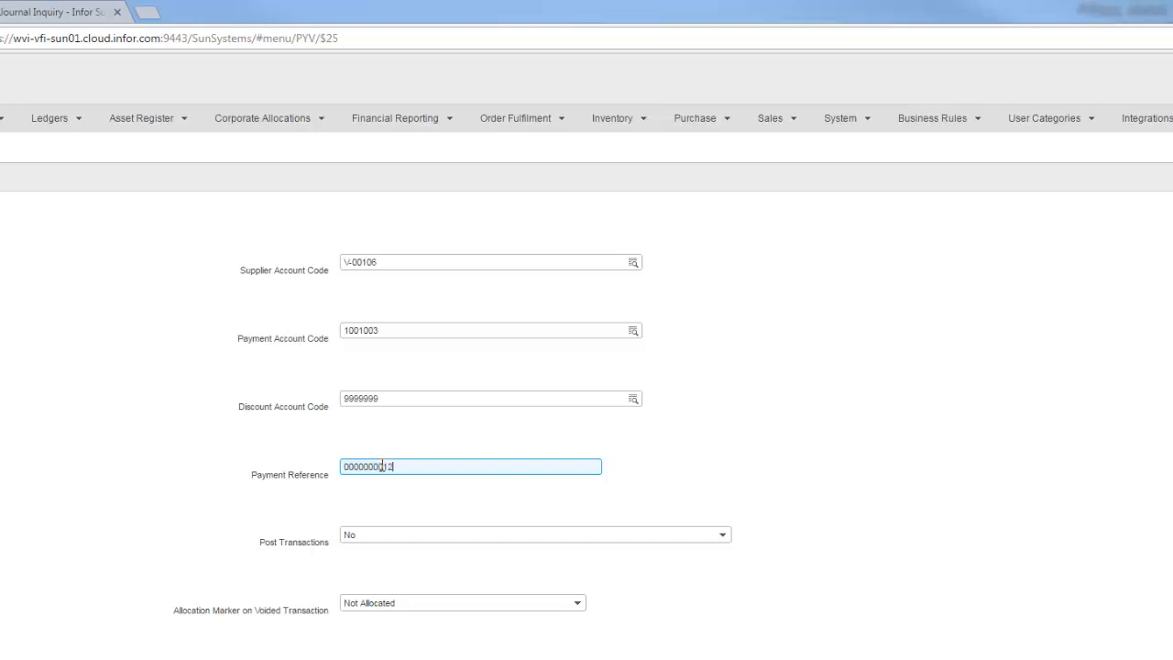
Set Post Transactions to Yes for the payment voiding
left_click(381, 536)
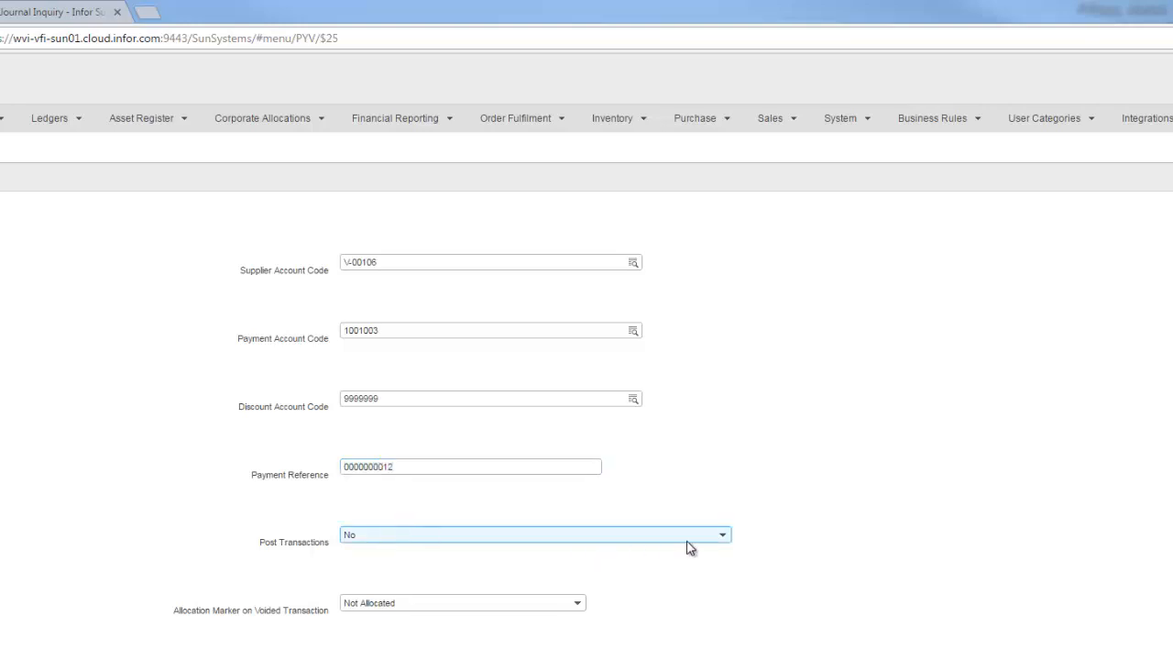
left_click(722, 537)
left_click(459, 555)
left_click(157, 655)
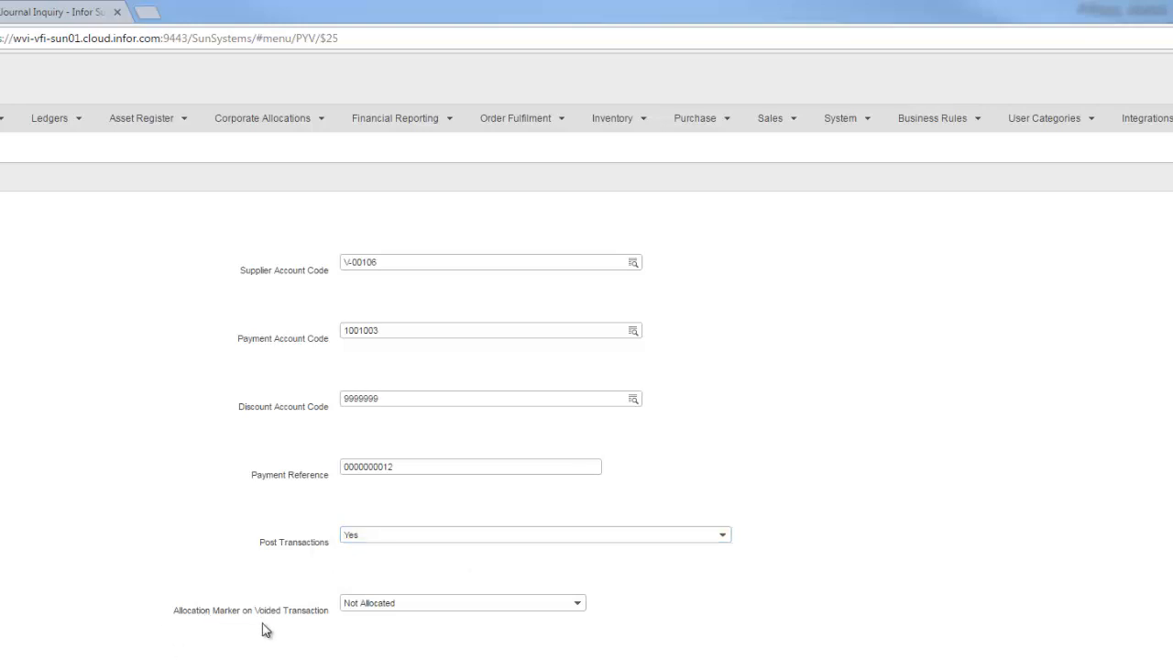
Run the payment voiding, declining the single payments method, print the listing for viewing, and post the reversing transactions
left_click(98, 560)
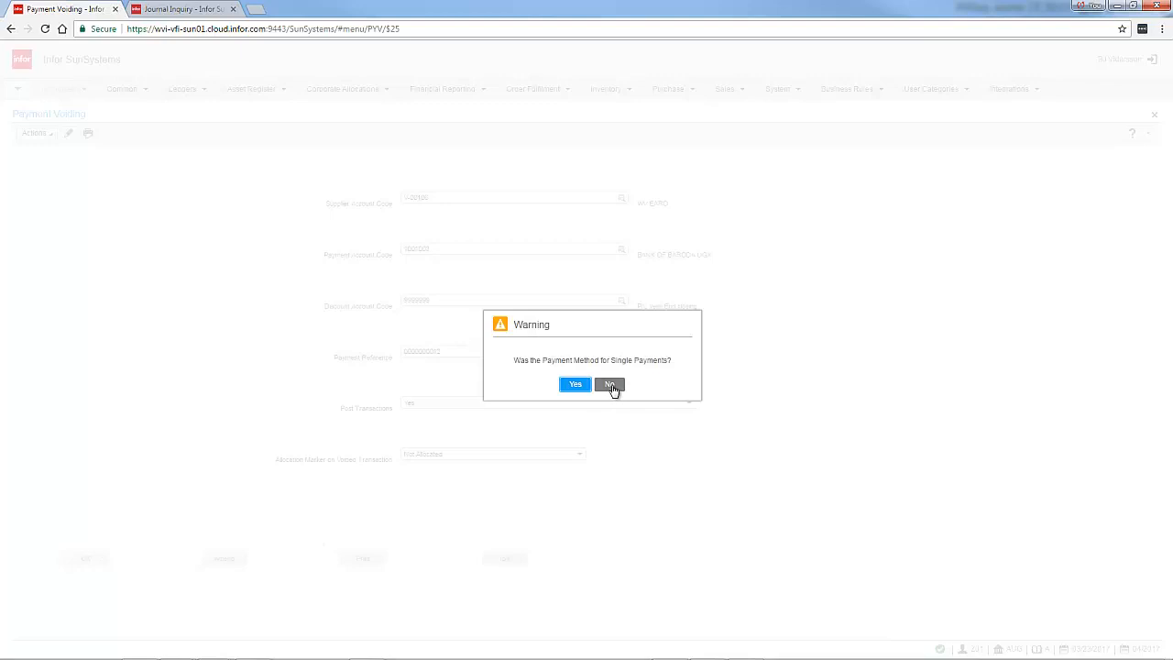
left_click(612, 386)
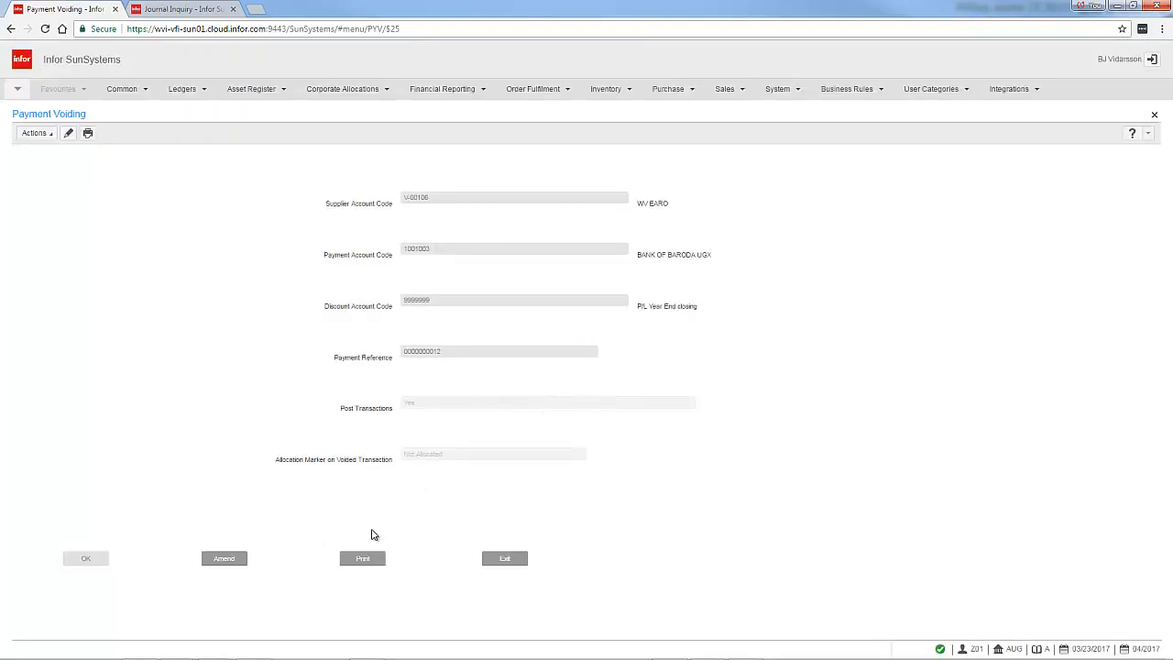
left_click(364, 558)
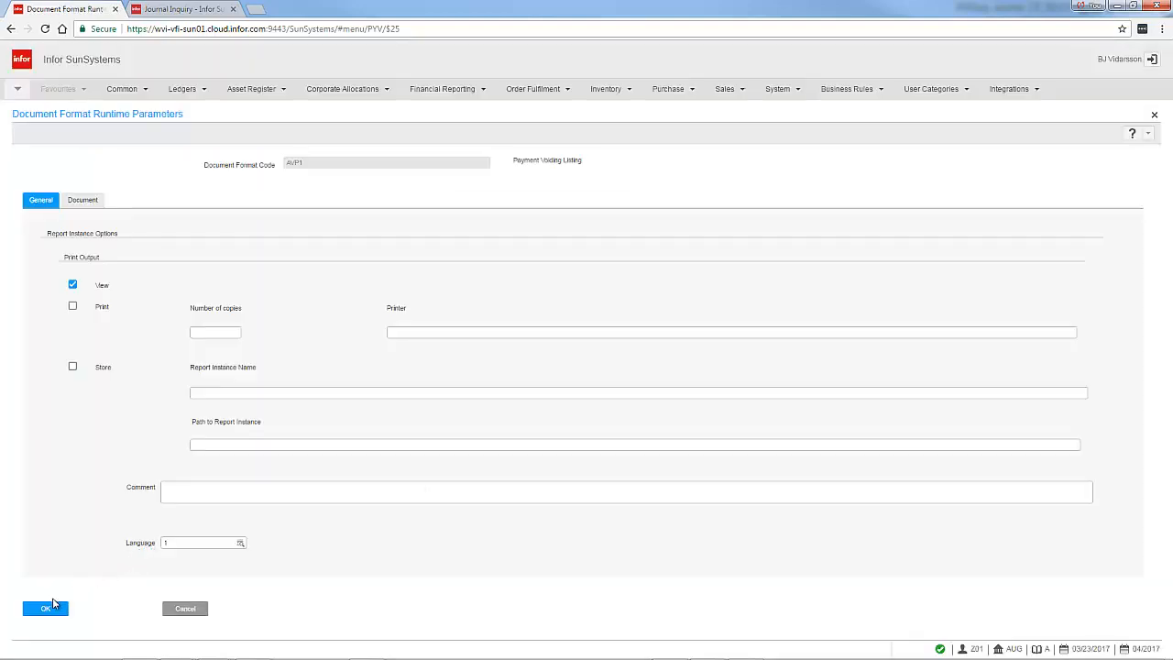
left_click(46, 610)
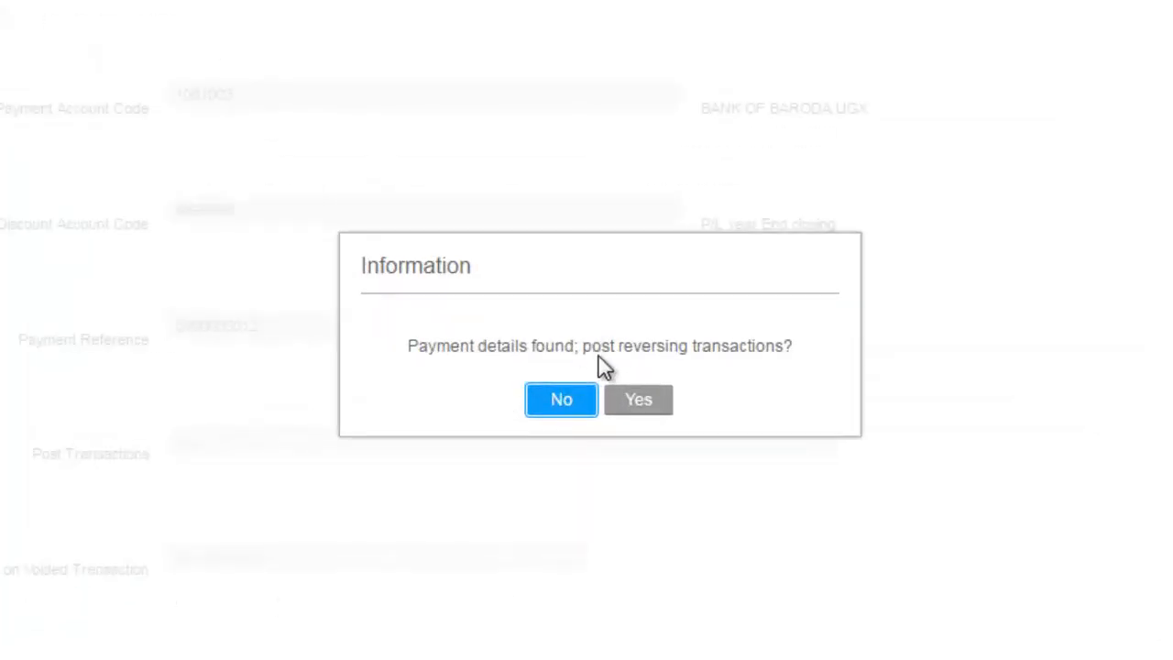
left_click(641, 400)
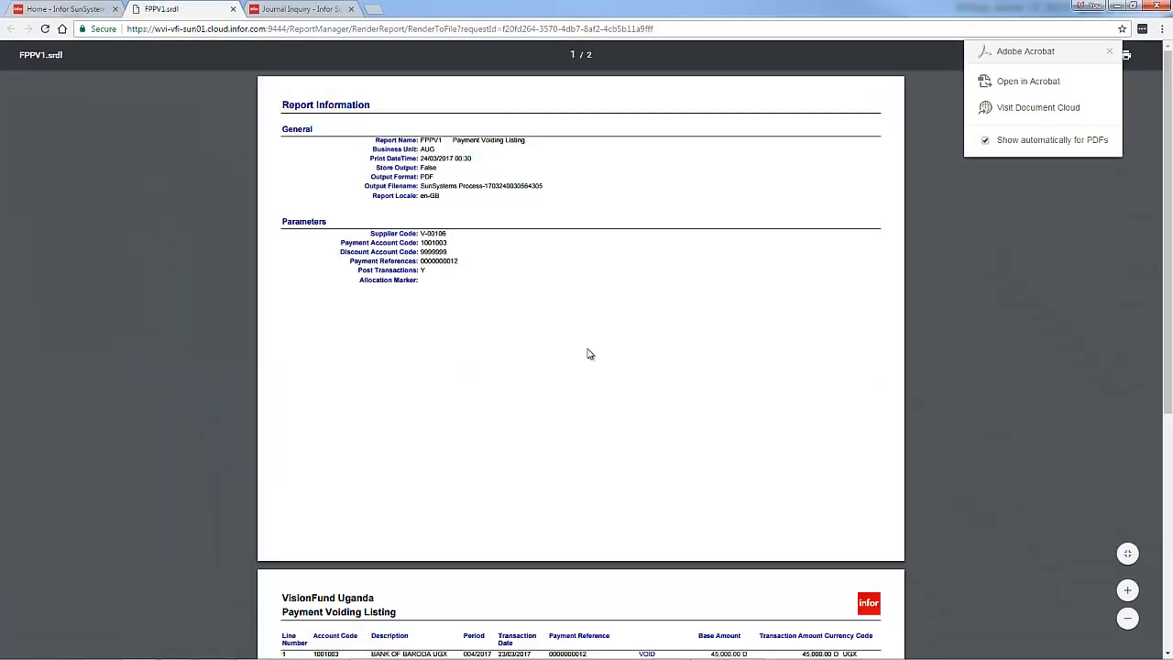
Review both pages of the Payment Voiding Listing report, then close its tab
scroll(590, 354, "down", 5)
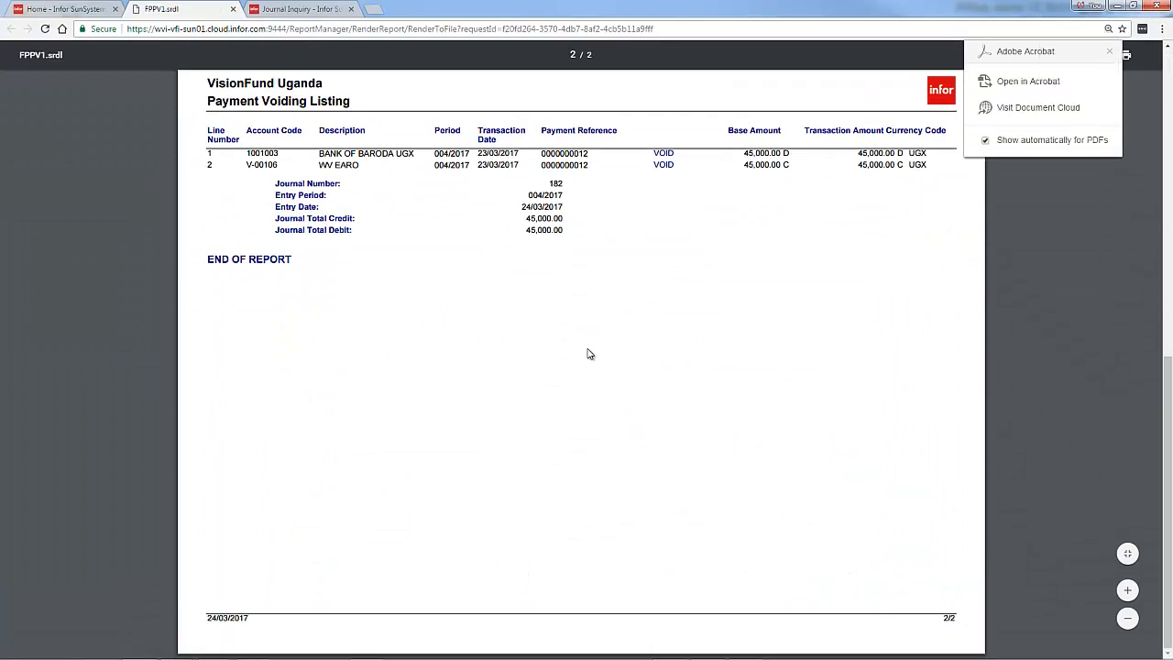
key("ctrl+plus")
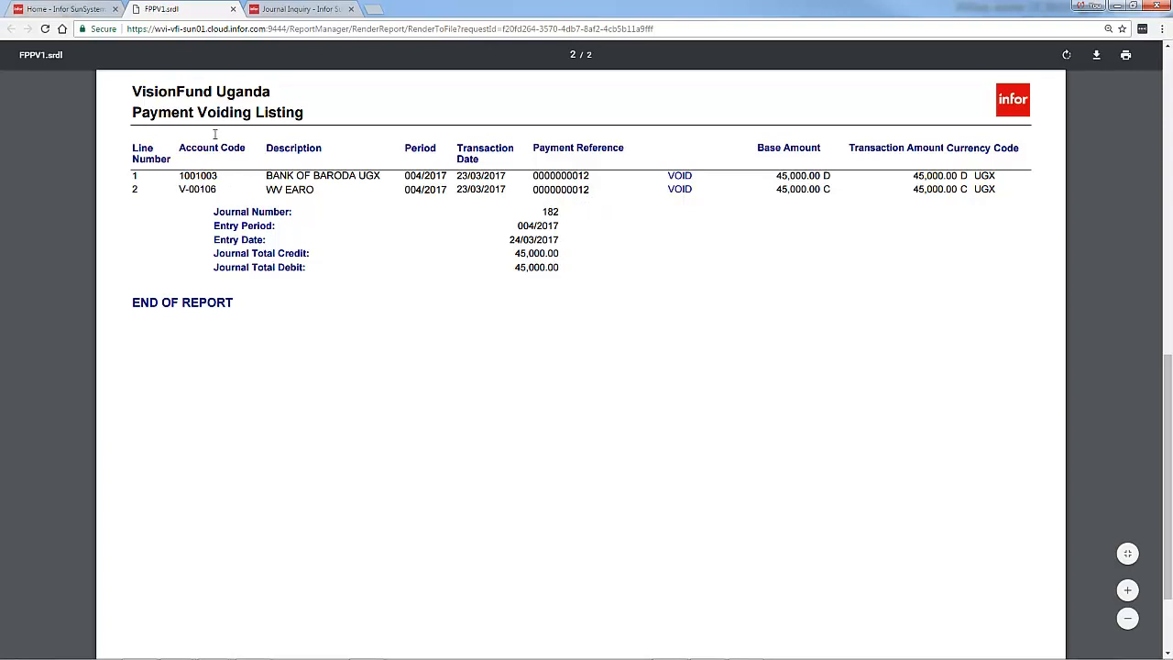
left_click(233, 9)
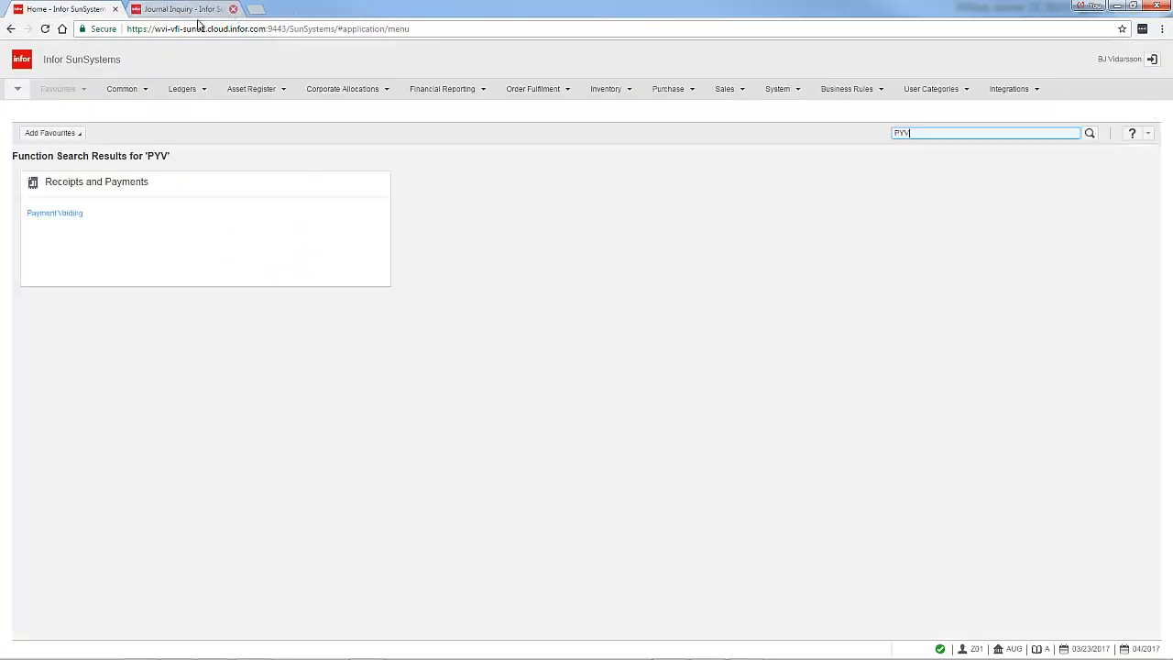
Open Account Inquiry for account V-00106 and refresh it to check its remaining transactions
left_click(174, 11)
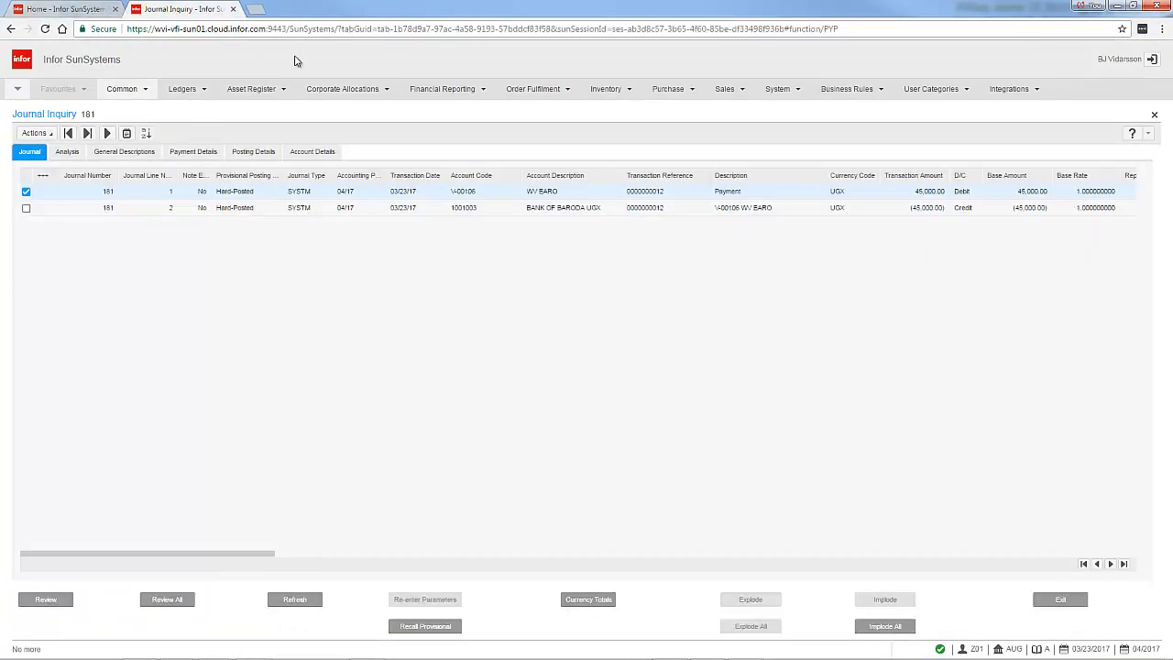
left_click(90, 11)
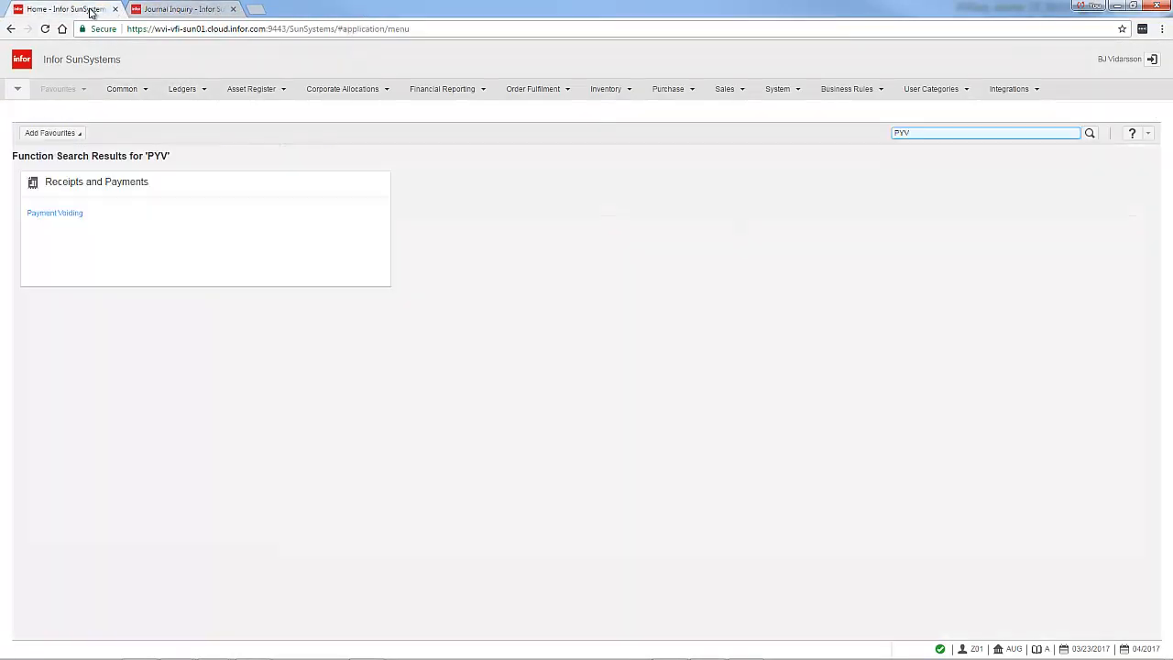
left_click(18, 89)
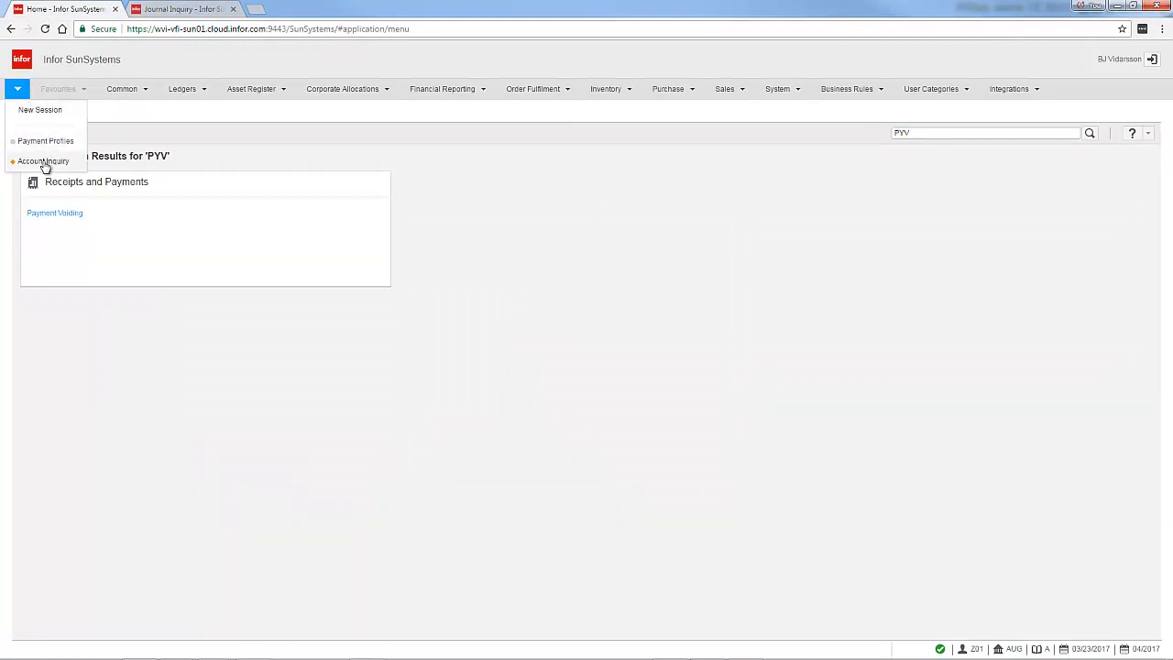
left_click(44, 161)
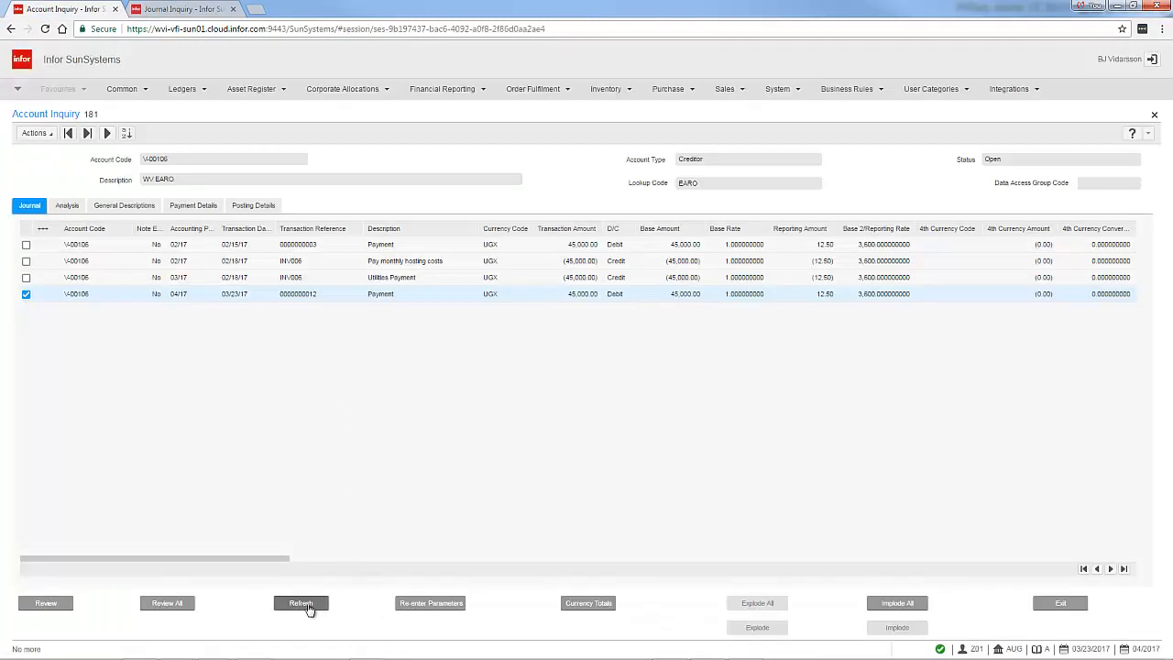
left_click(302, 605)
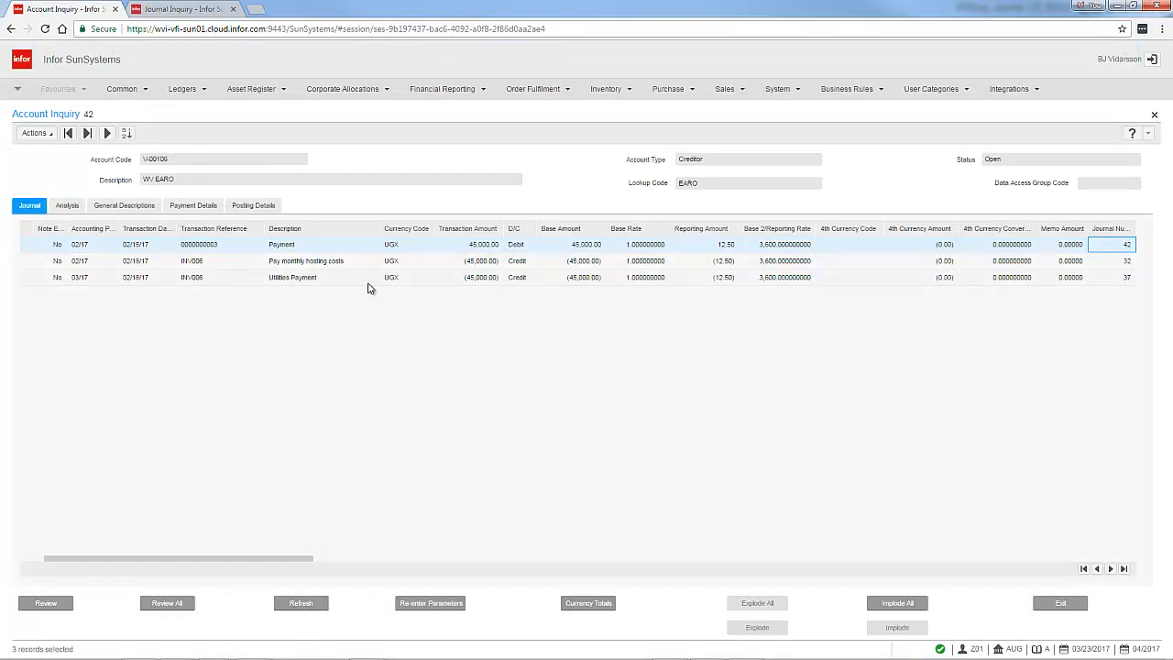
left_click(212, 277)
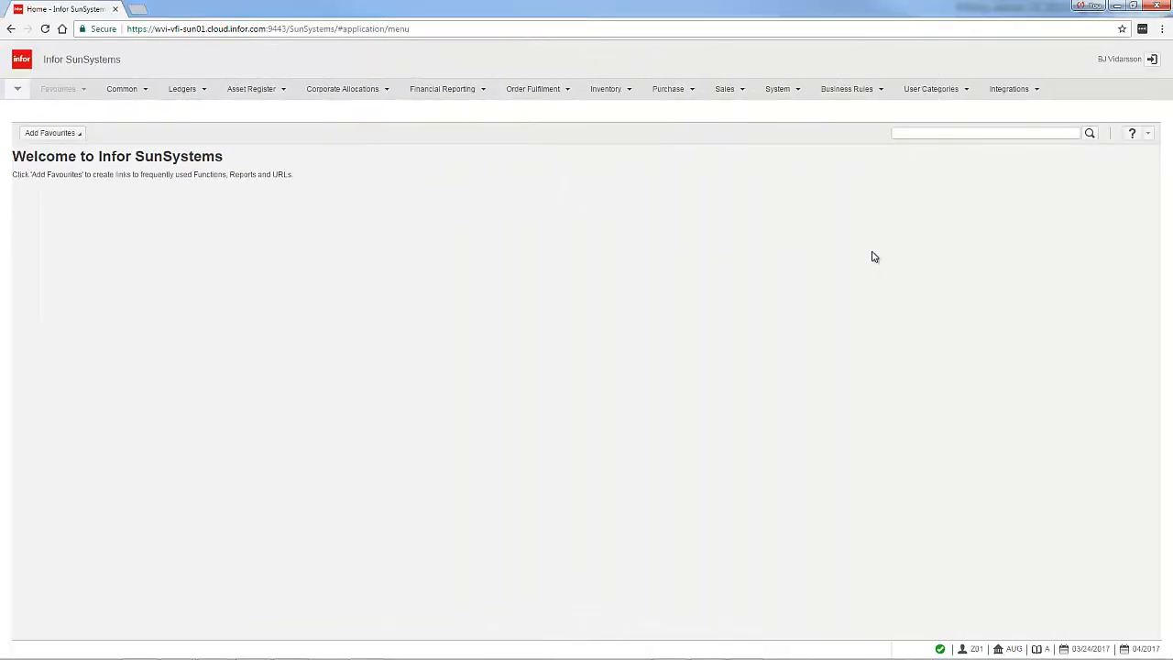
Open Account Allocation and extract the unallocated transactions for account V-00106
left_click(925, 133)
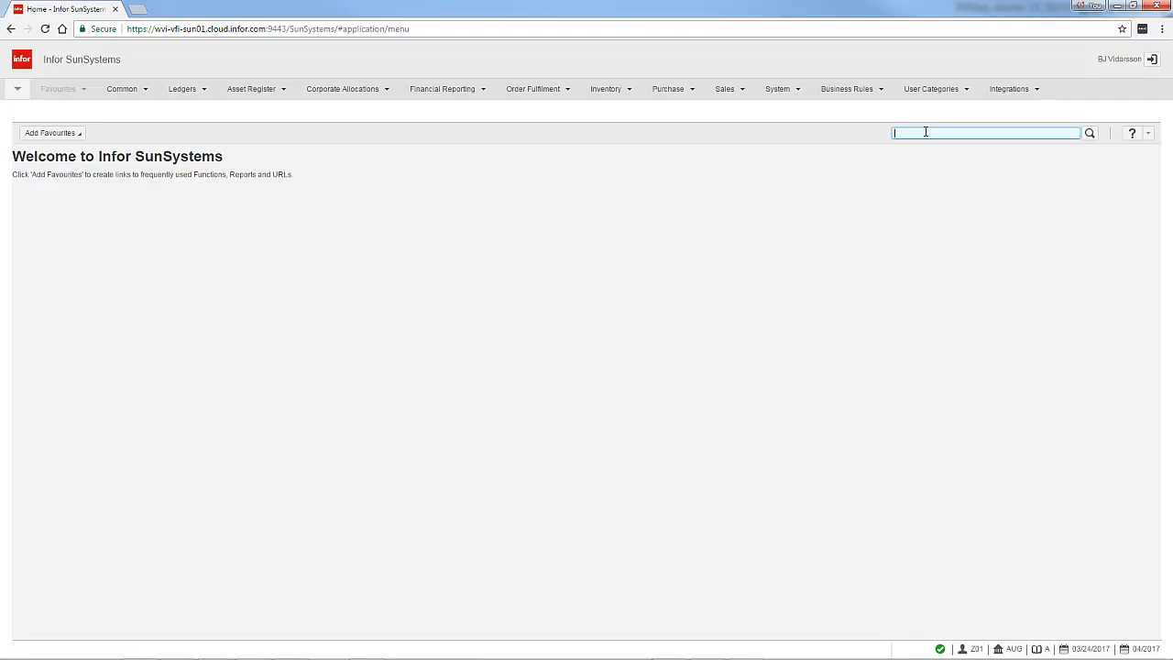
type("A")
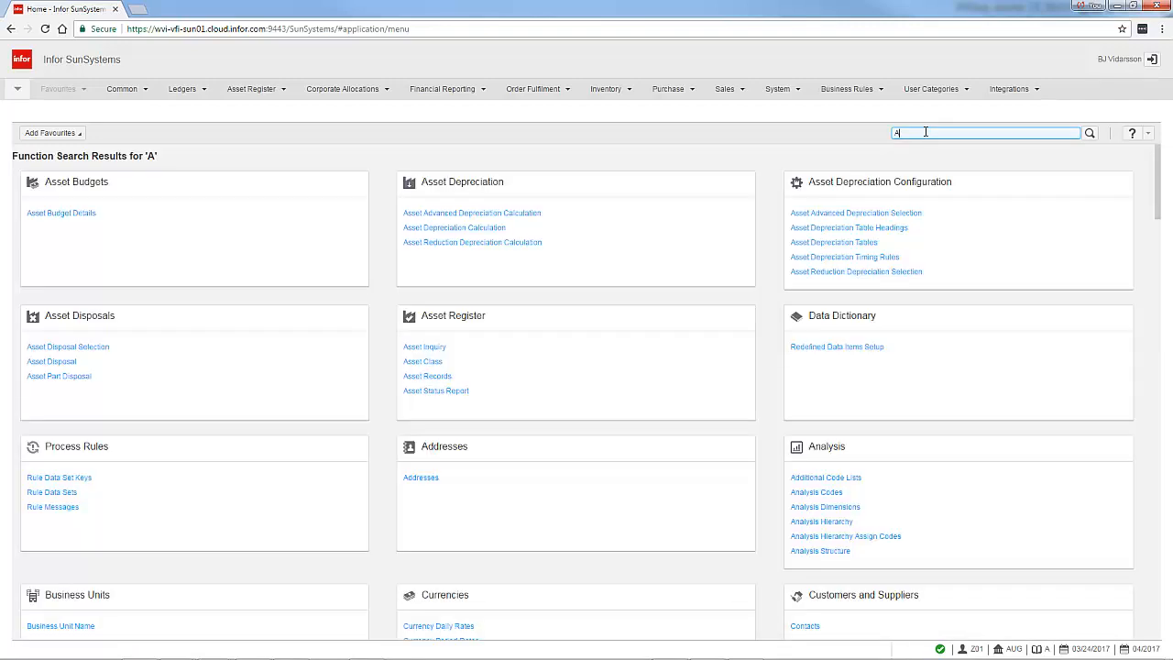
type("CA")
key("Return")
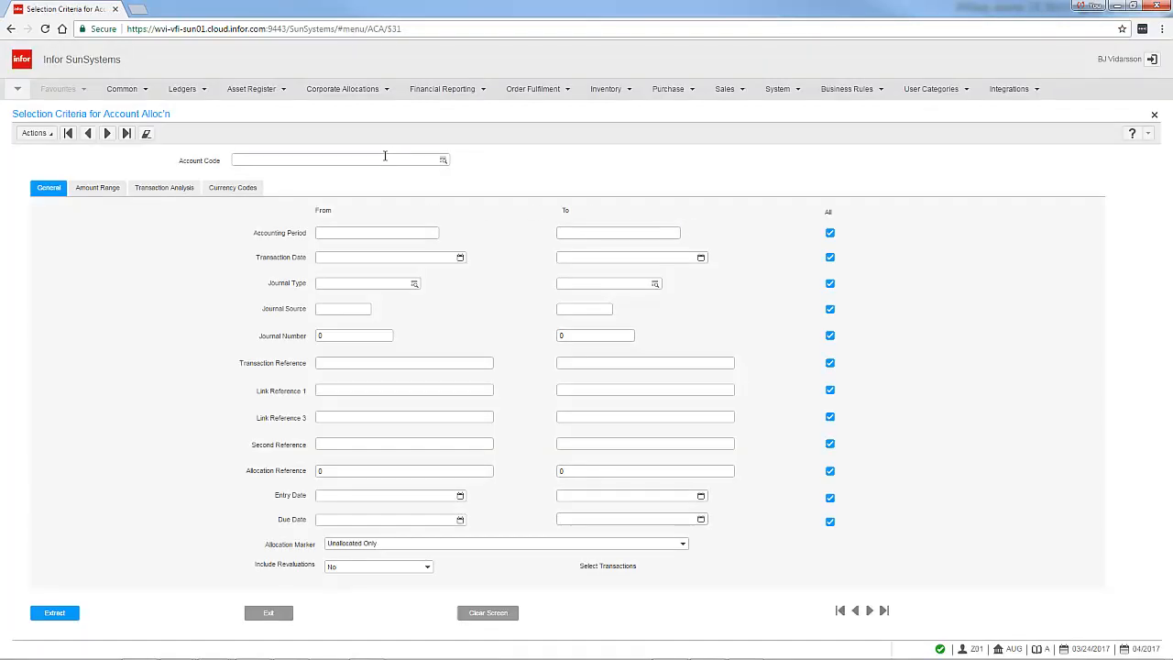
left_click(385, 159)
type("V00106")
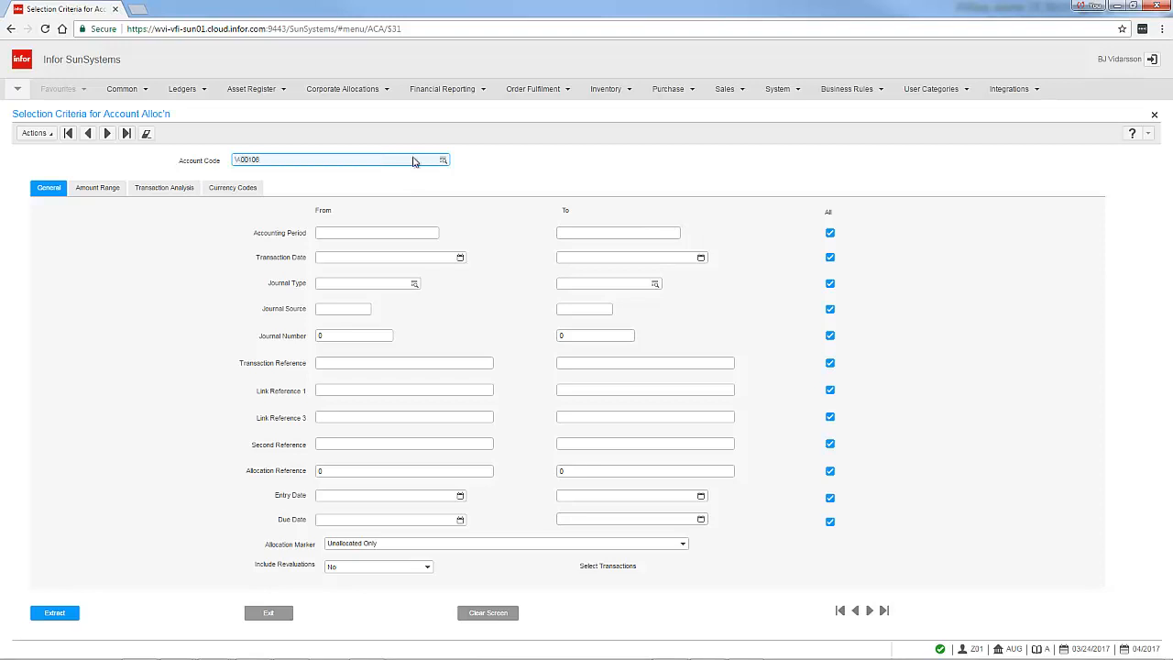
left_click(385, 233)
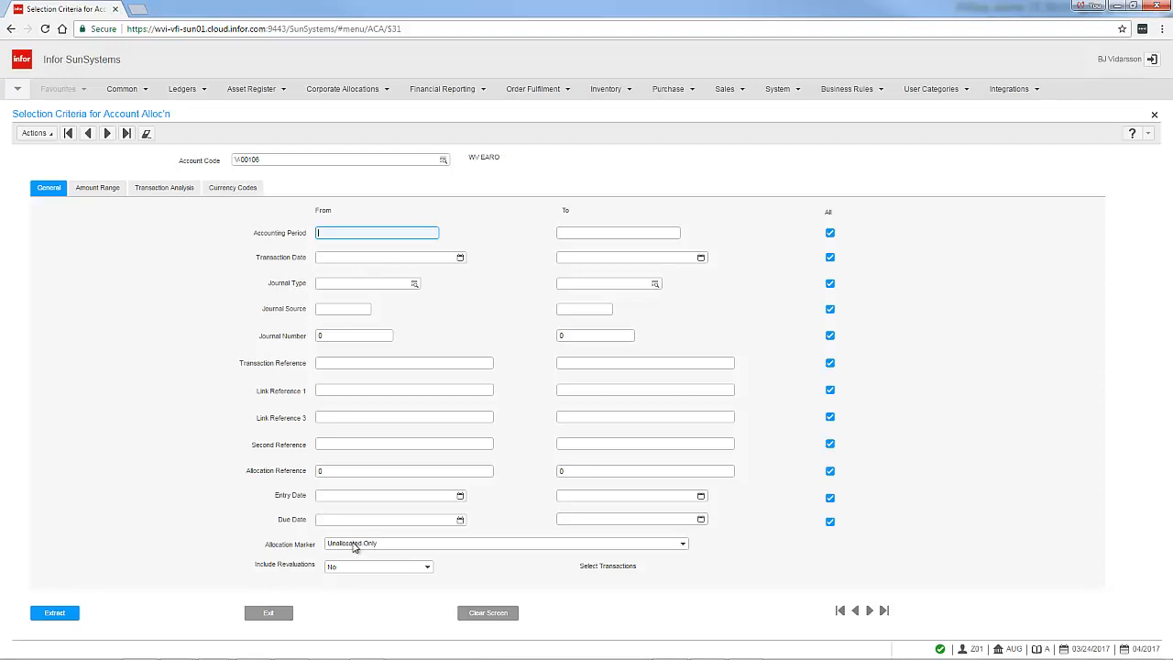
left_click(54, 613)
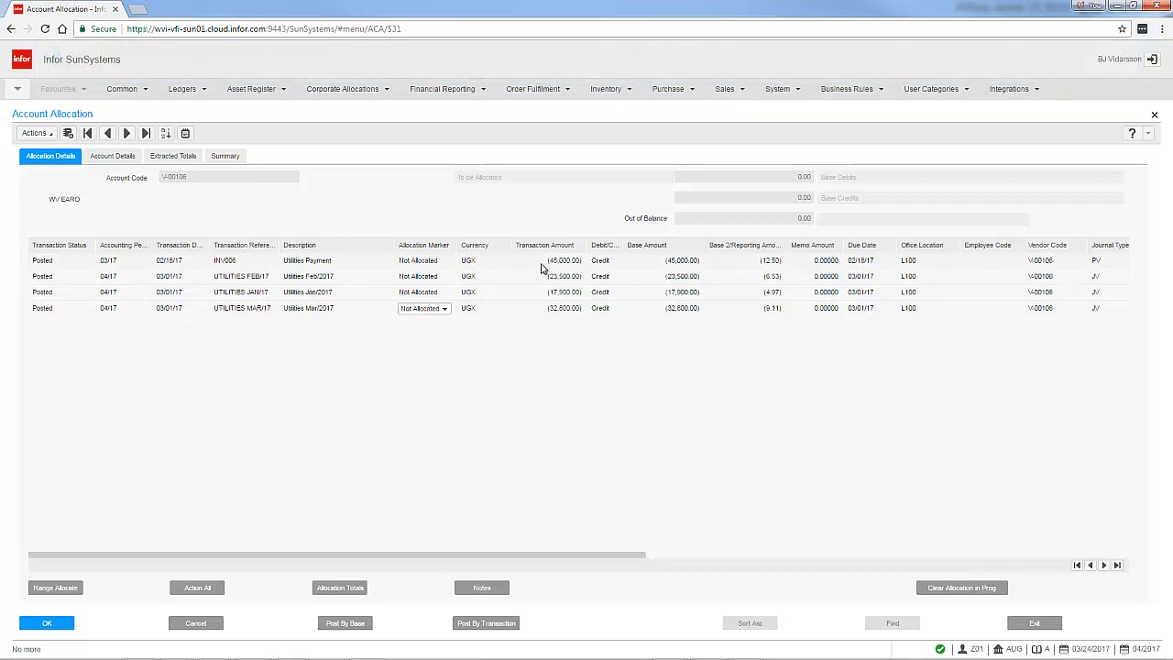
Set the allocation marker of the INV006 Utilities Payment line to Withhold and post by transaction
left_click(328, 263)
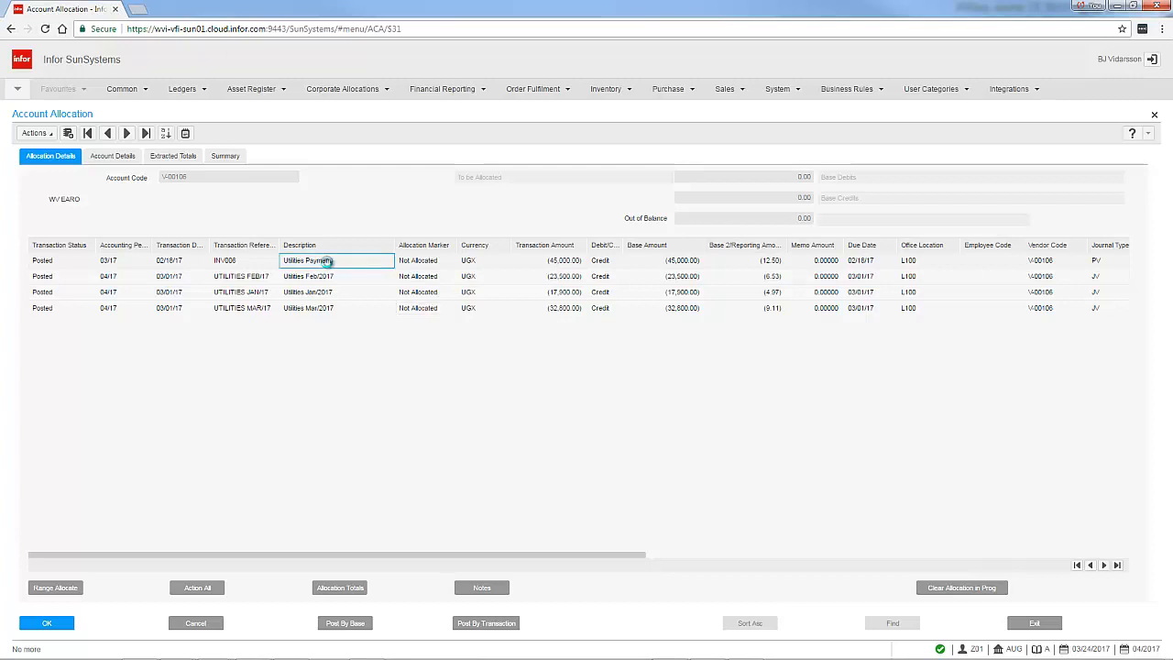
left_click(435, 263)
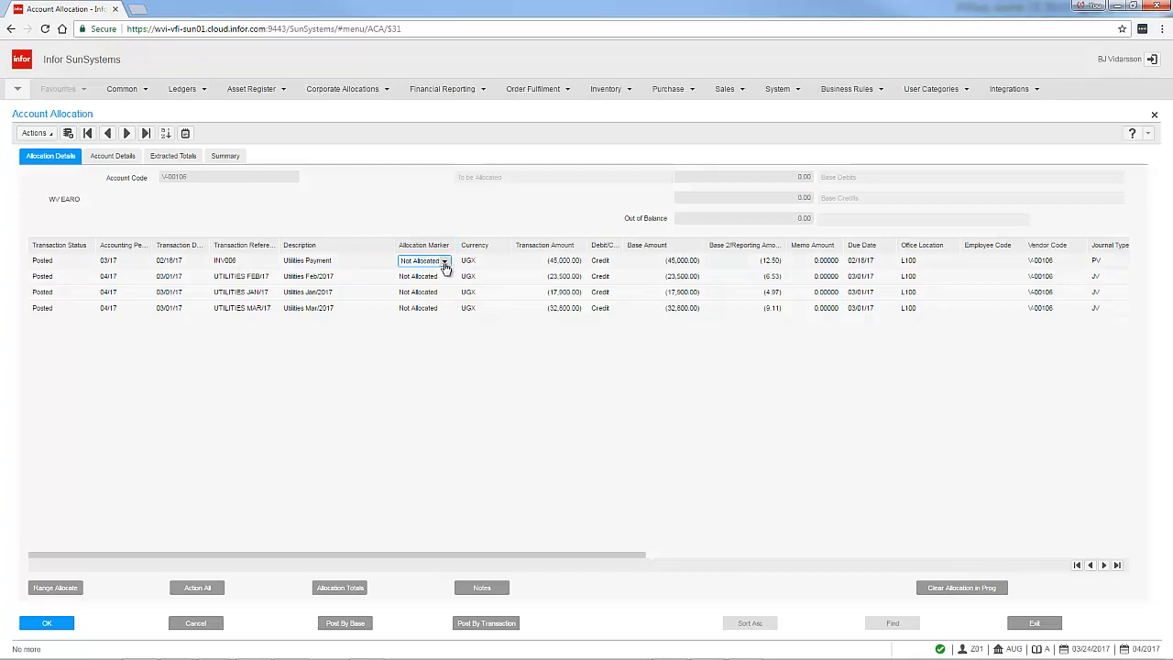
left_click(445, 263)
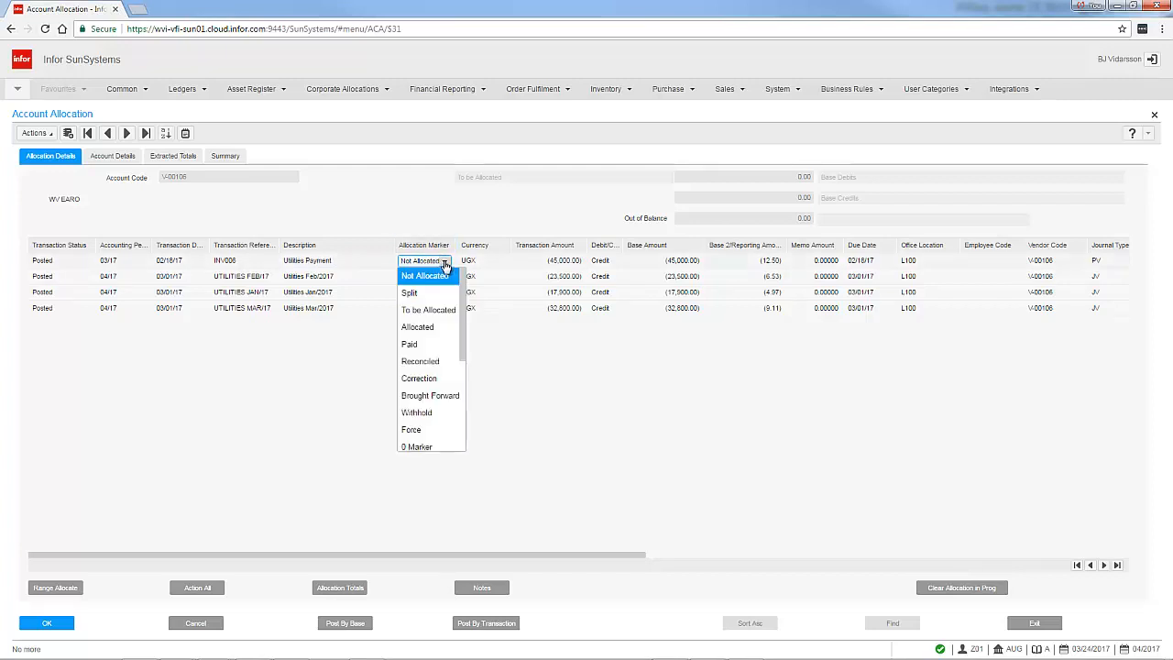
left_click(417, 413)
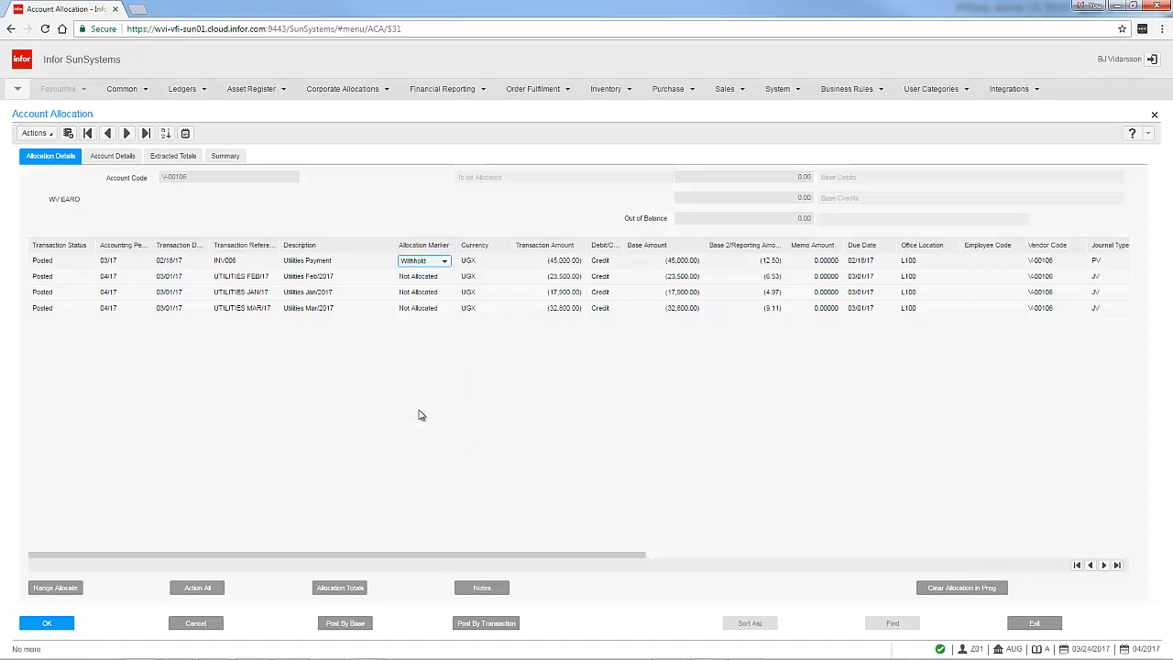
left_click(484, 624)
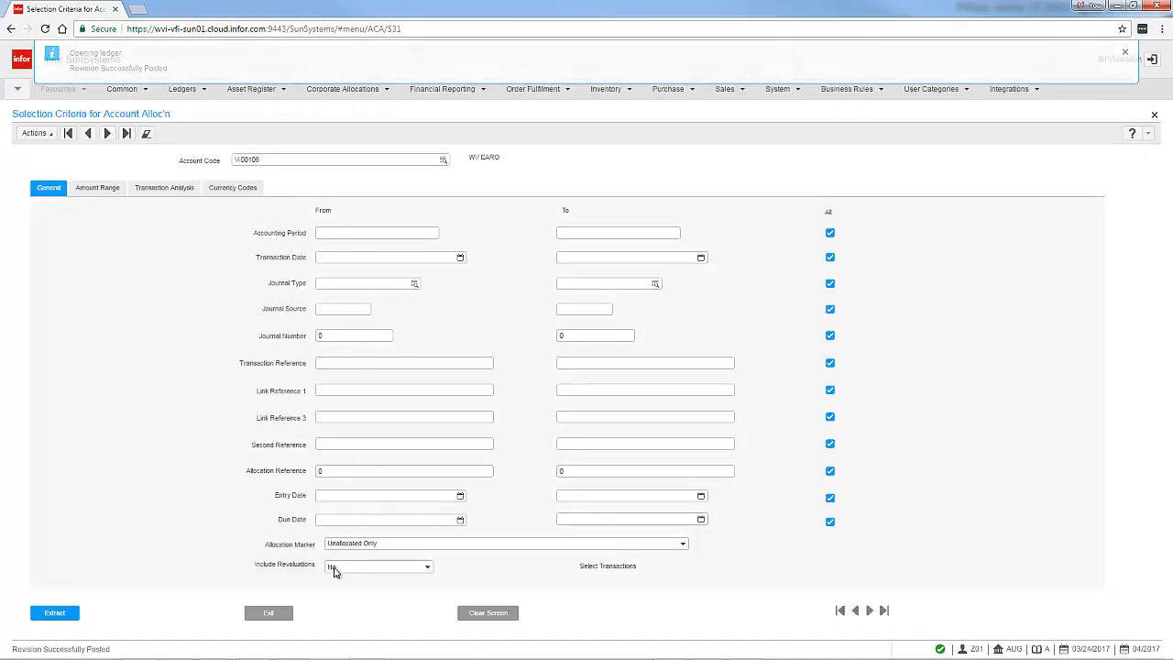
Exit account allocation and open Payment Run, continuing despite unposted journals
left_click(269, 613)
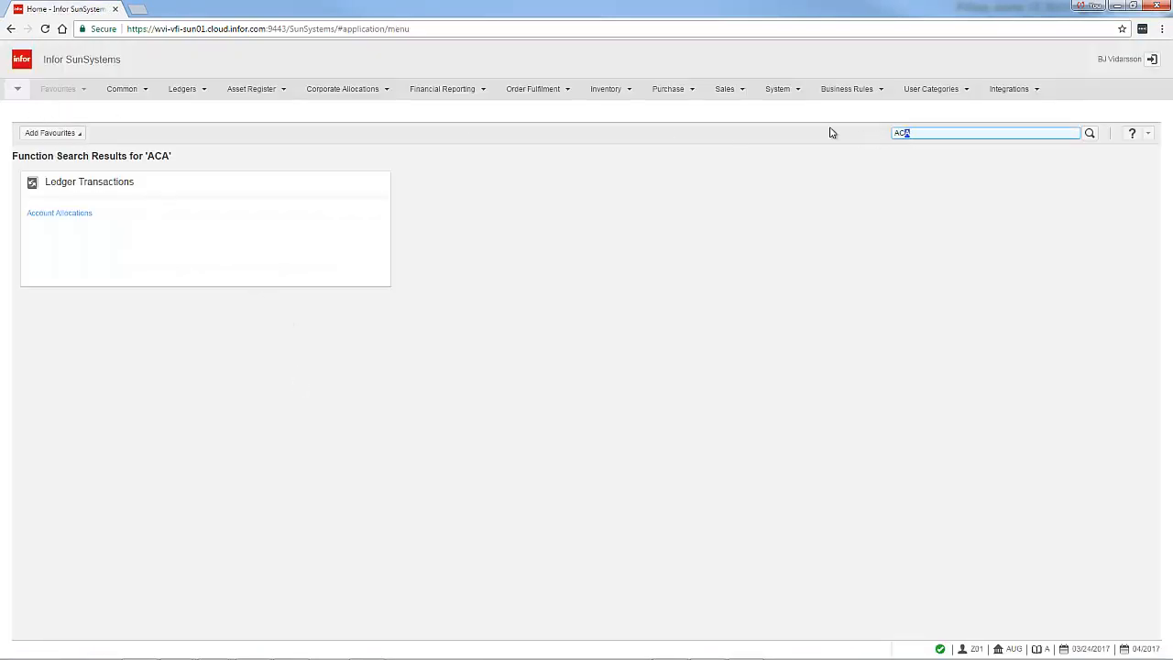
type("PYR")
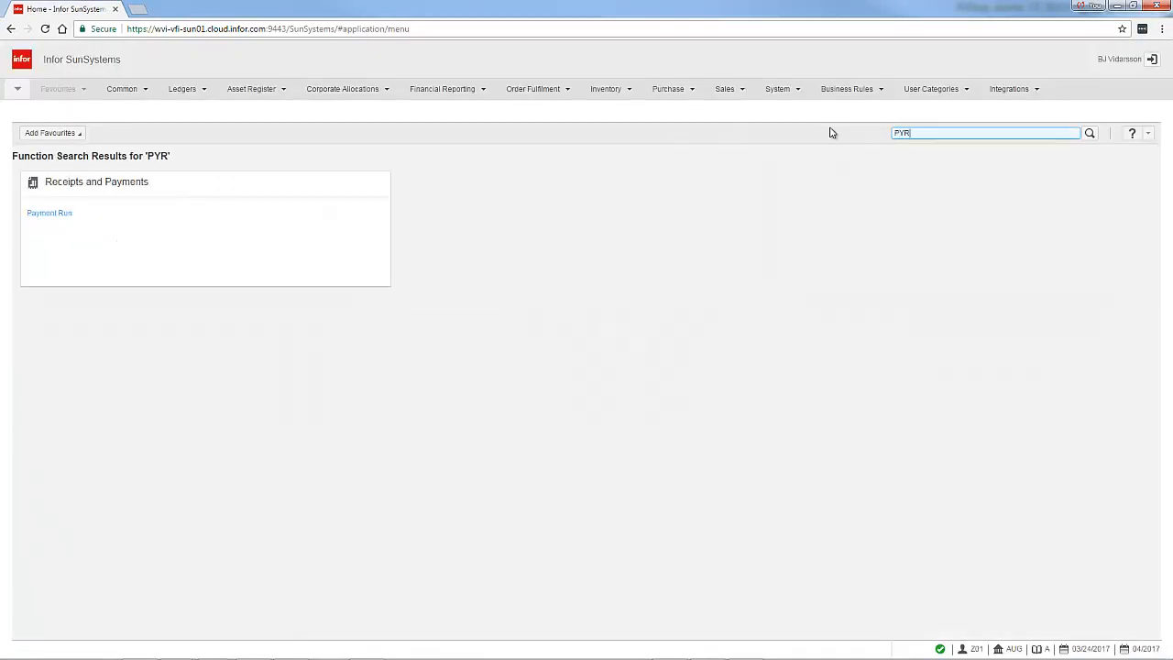
key("Return")
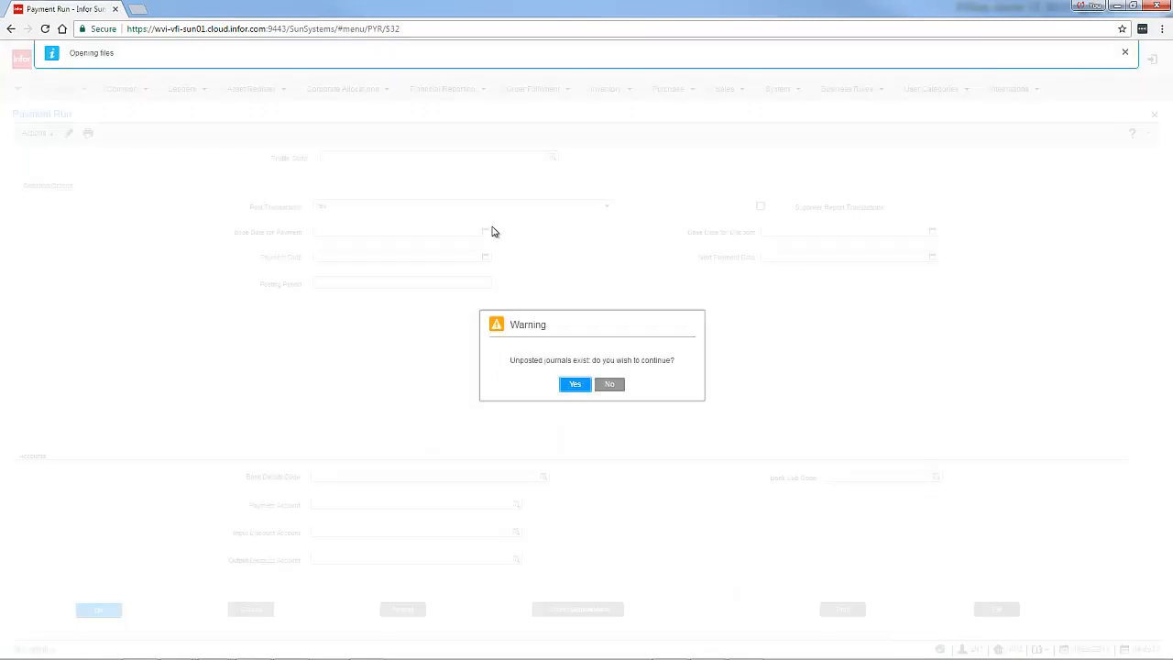
left_click(572, 385)
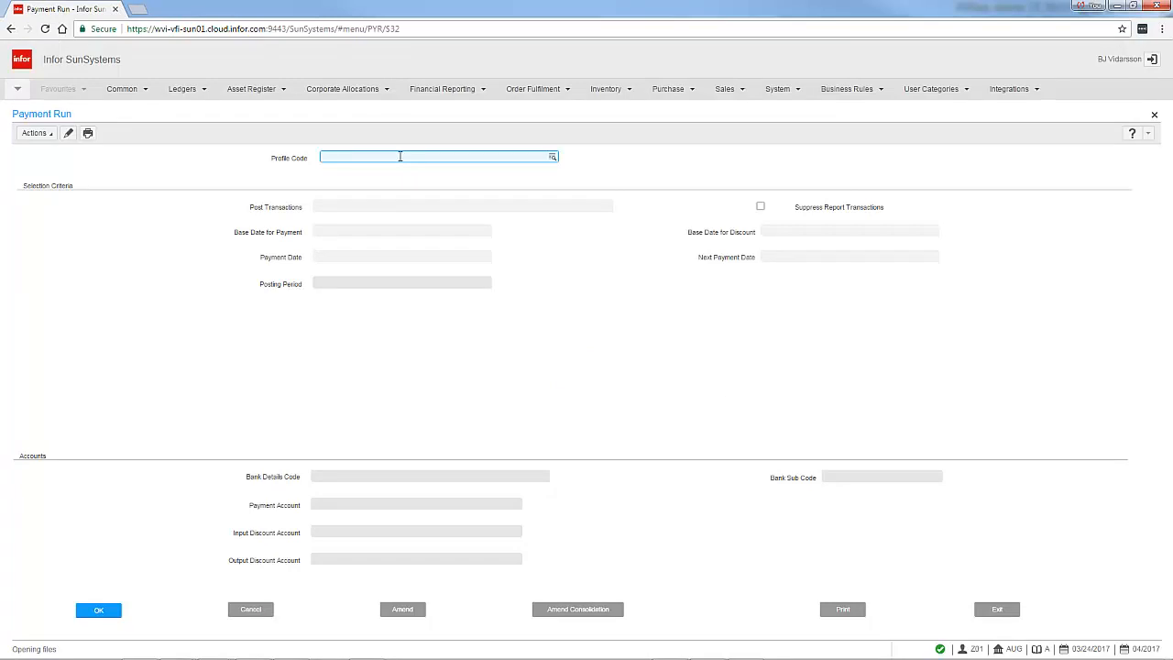
Set the payment run profile code to CHECK and Post Transactions to No
type("CHECK")
key("Tab")
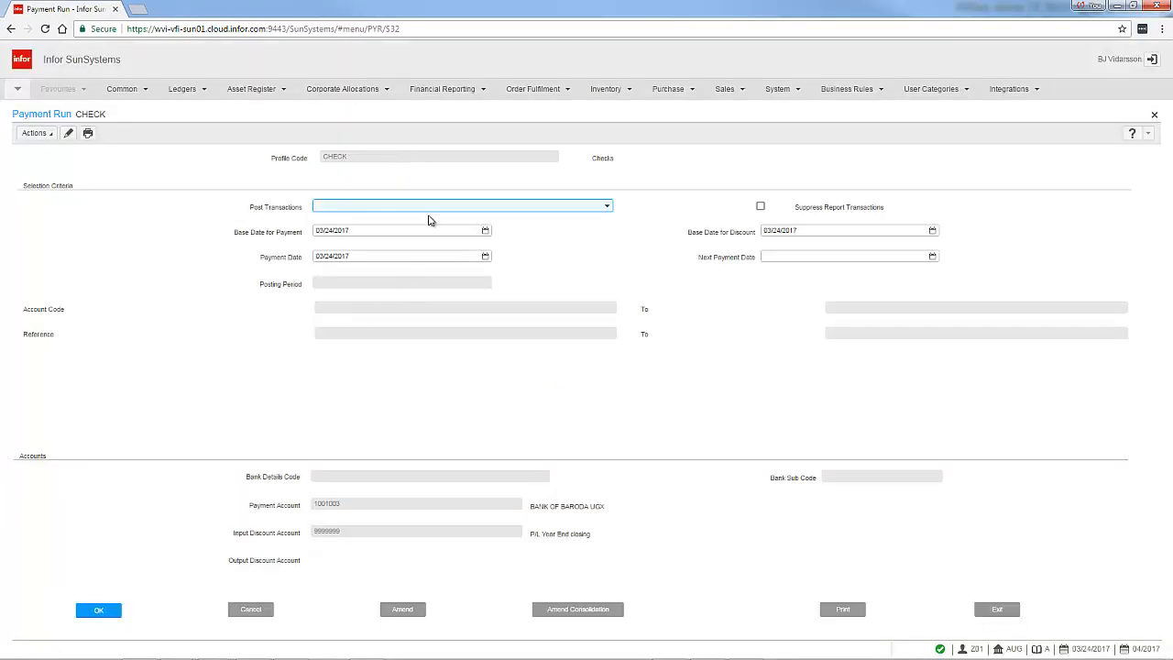
left_click(604, 206)
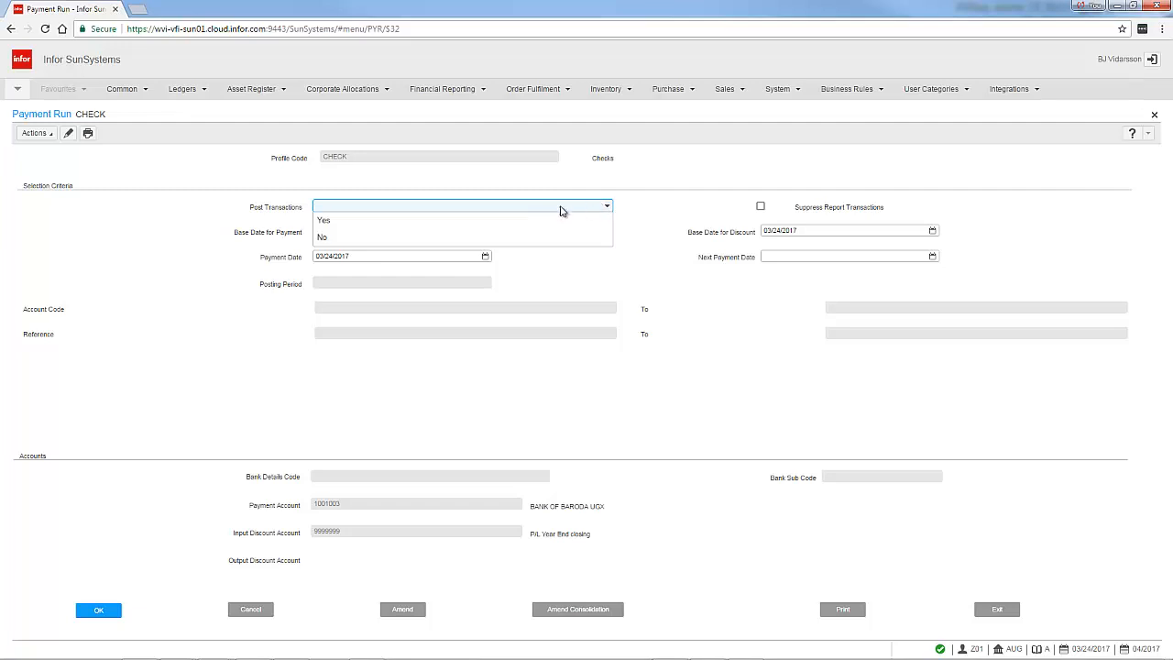
left_click(334, 237)
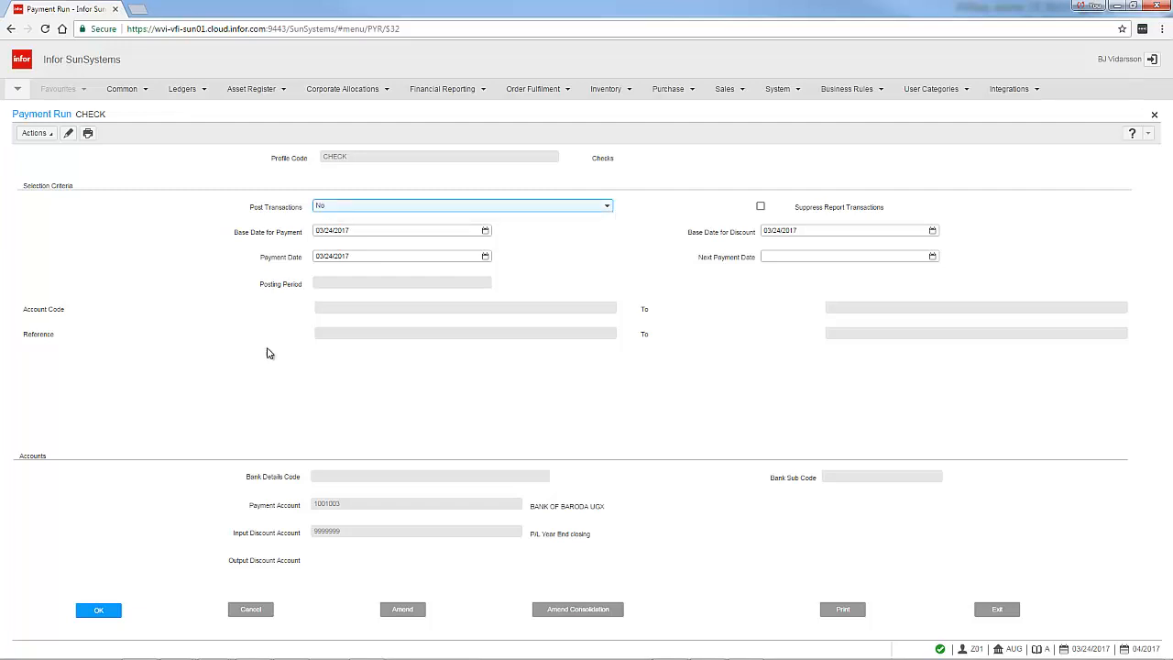
left_click(159, 356)
Set the payment run's account code to V-00106 and accept the posting period and account fields
left_click(98, 616)
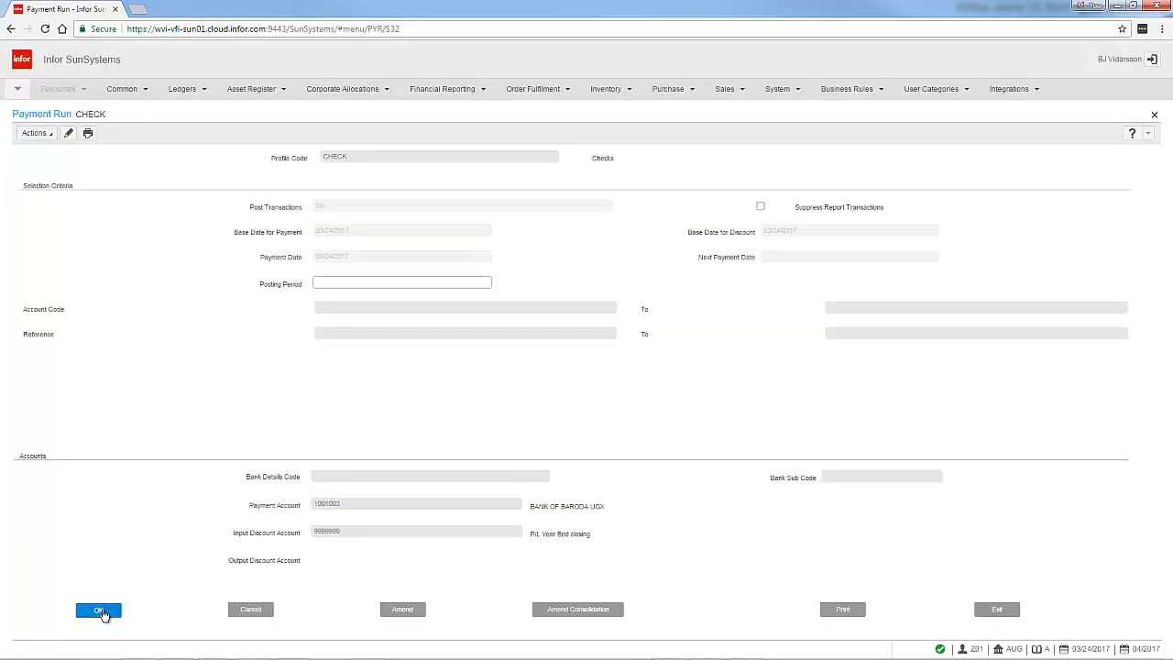
left_click(99, 610)
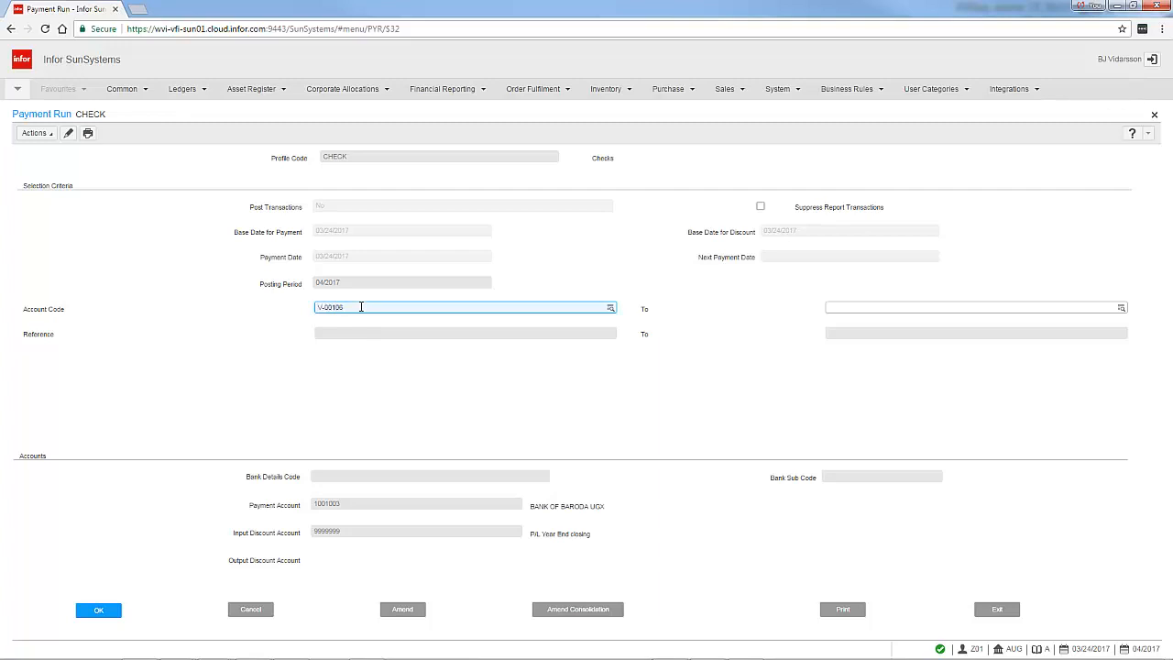
type("V-00106")
key("Return")
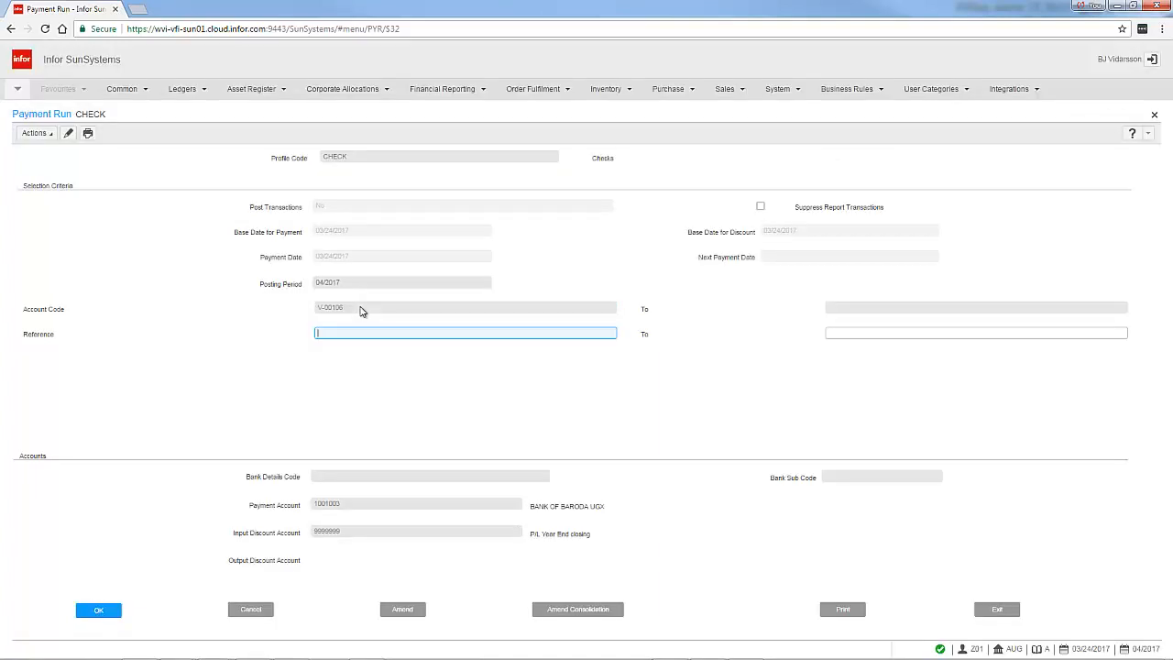
left_click(106, 614)
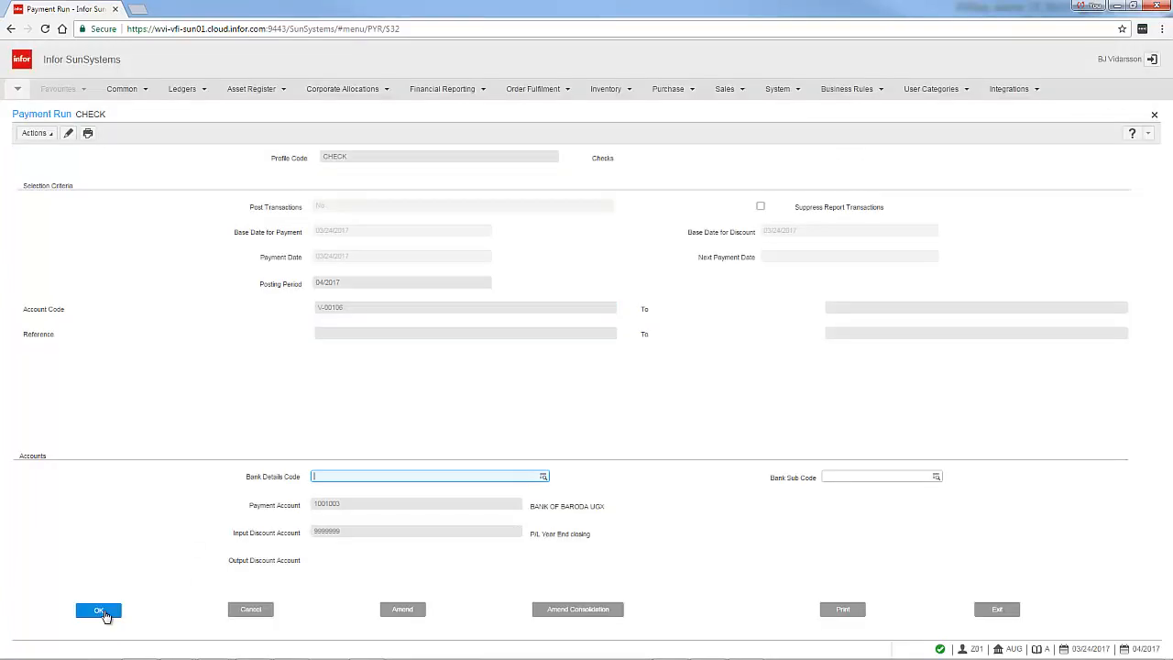
left_click(106, 614)
left_click(105, 614)
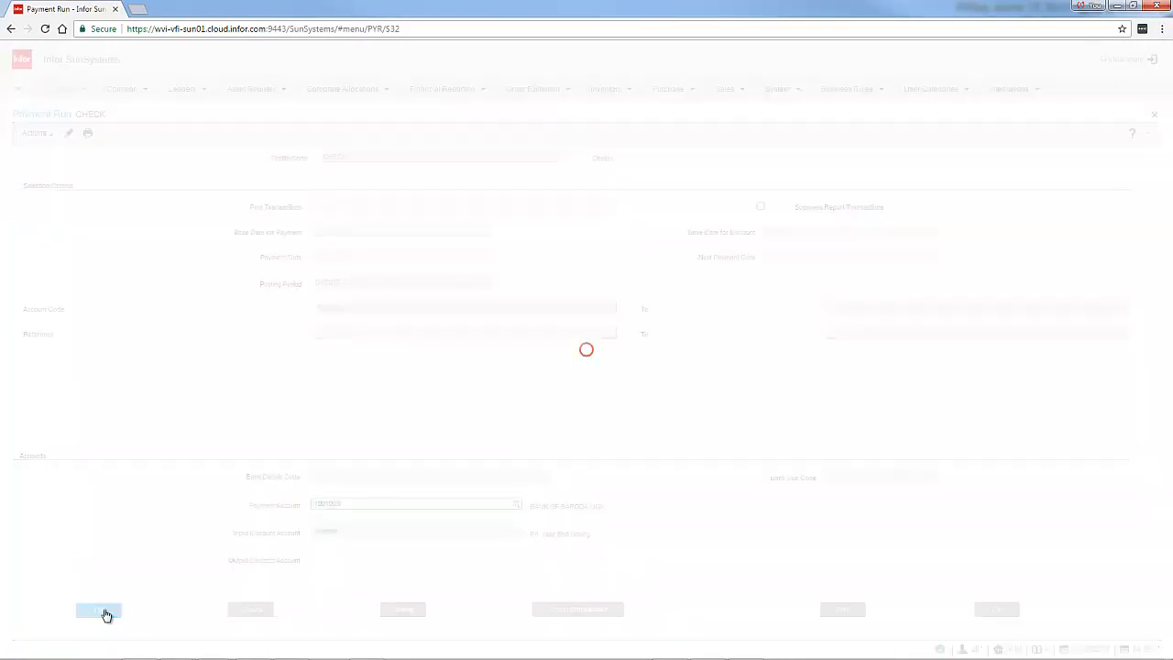
left_click(106, 614)
Print the payment run listing for viewing and scroll through its transactions
left_click(842, 607)
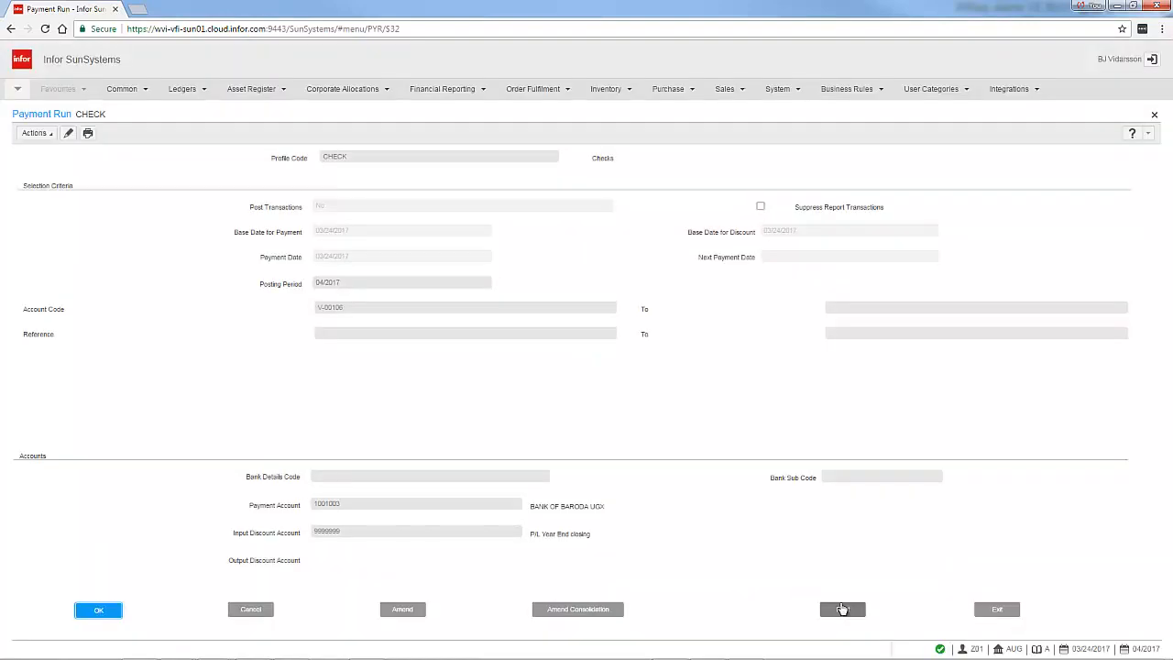
left_click(60, 617)
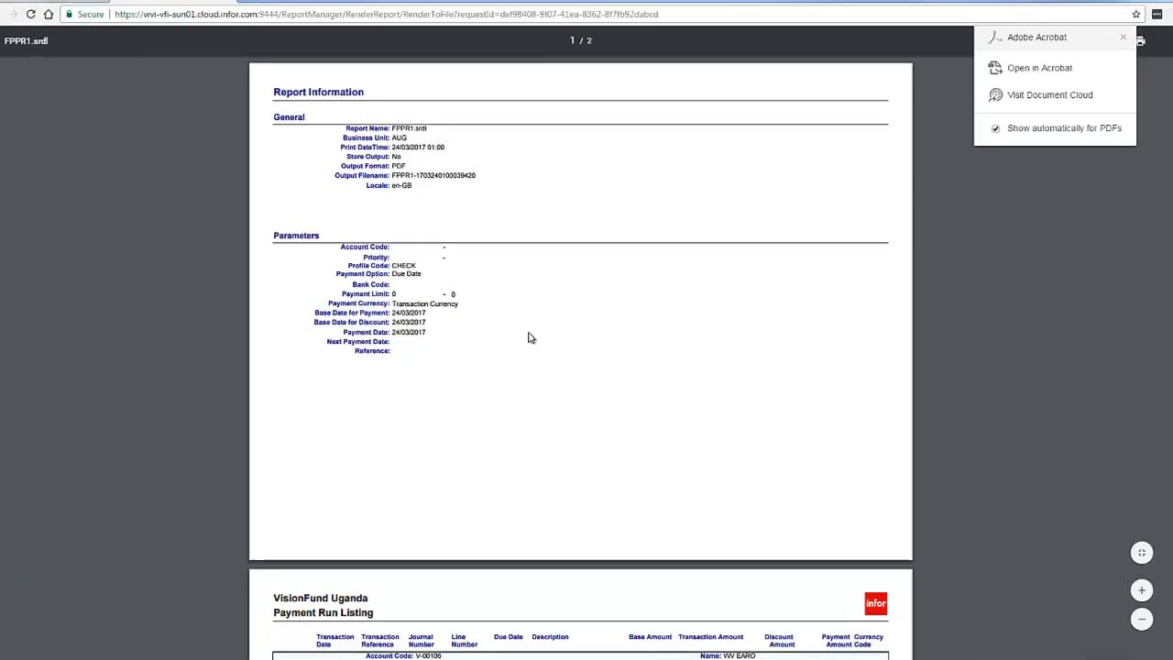
scroll(525, 336, "down", 5)
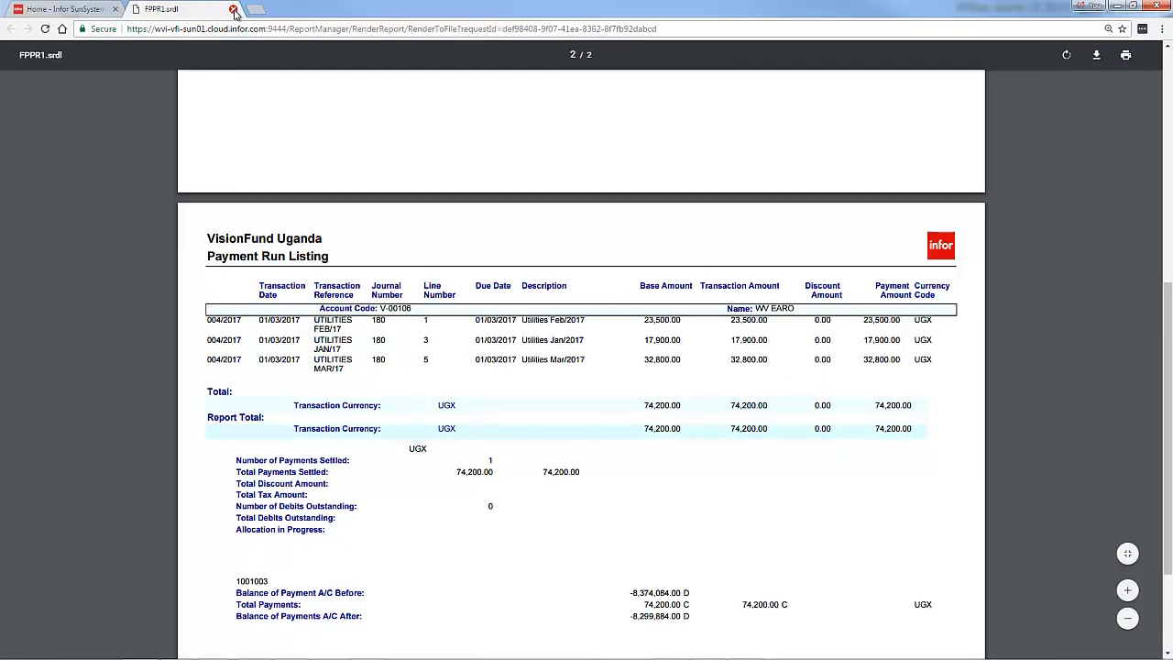
Close the report and extract the unallocated transactions for account V-00106 in Account Allocations
left_click(234, 10)
left_click_drag(935, 133, 815, 132)
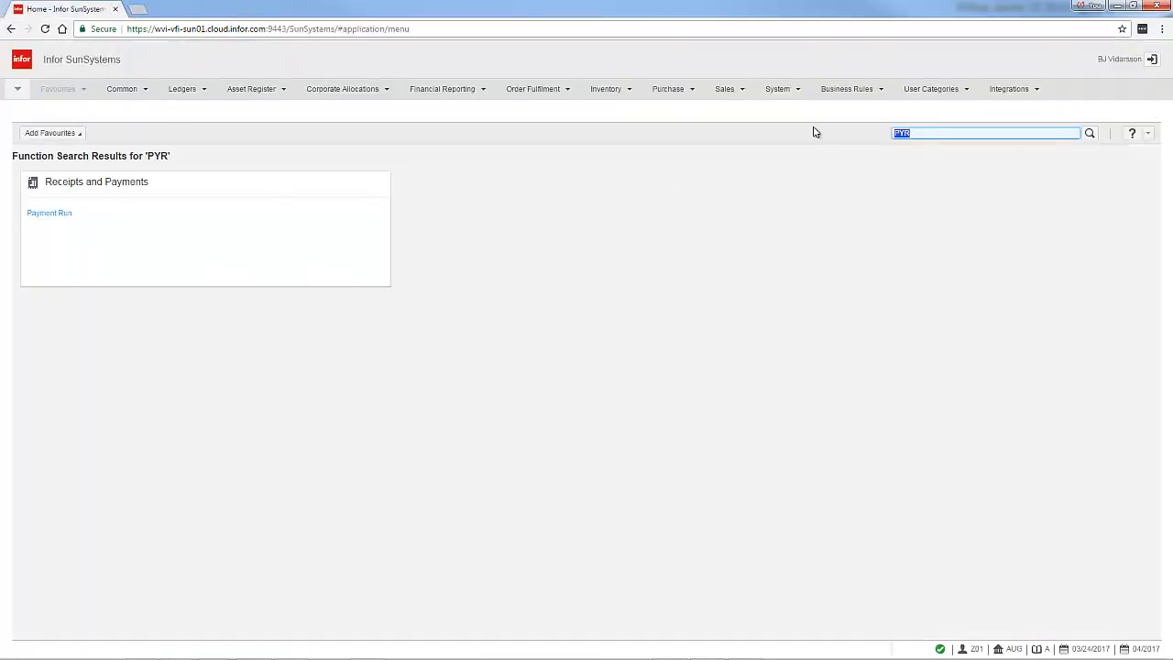
type("ACA")
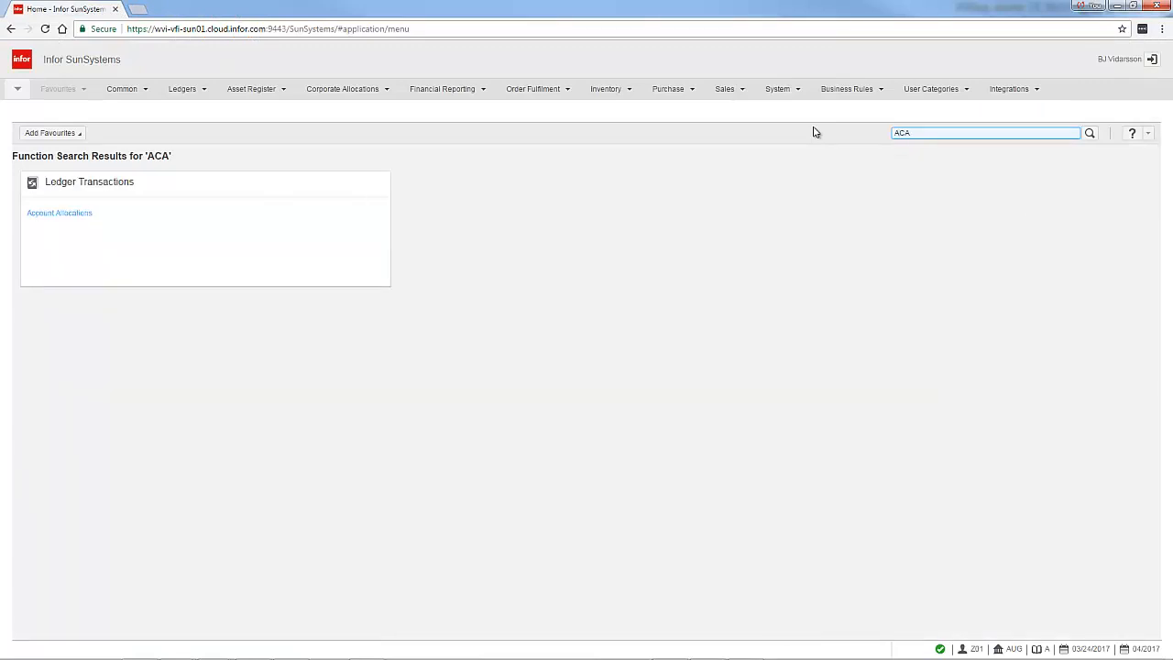
key("Return")
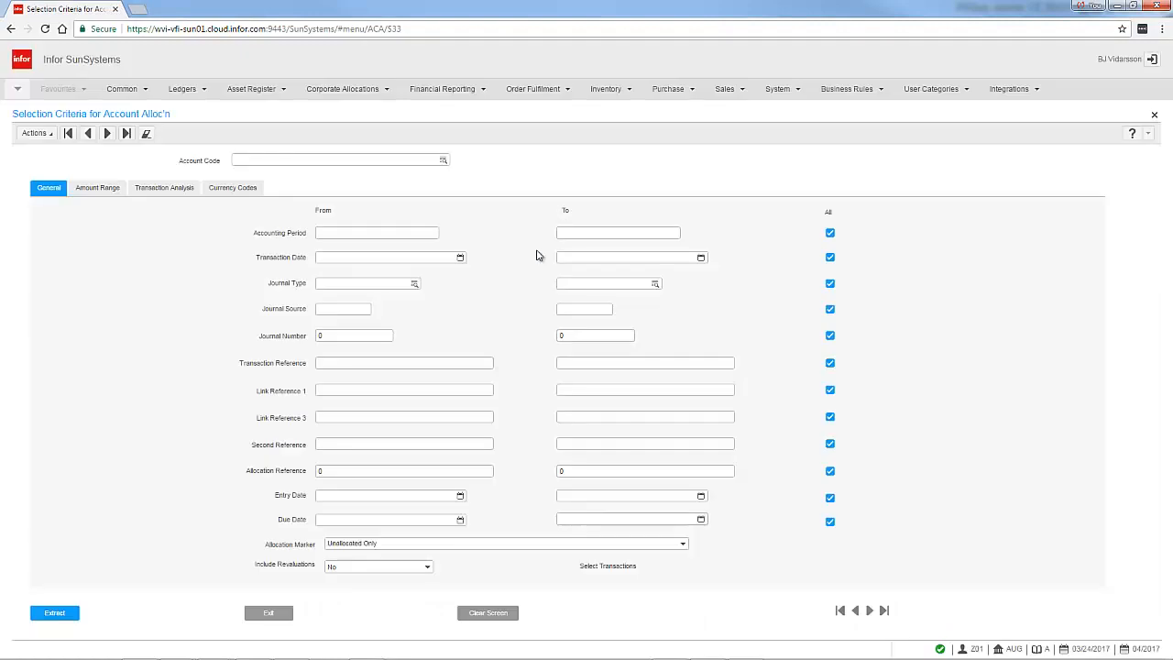
left_click(378, 159)
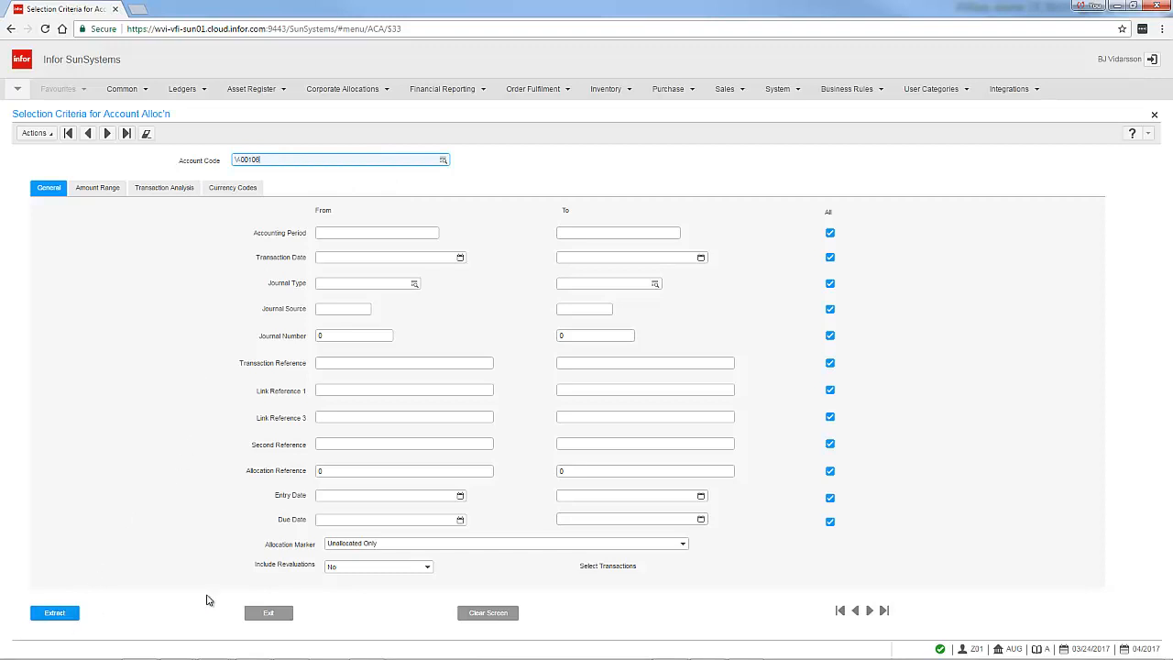
left_click(57, 611)
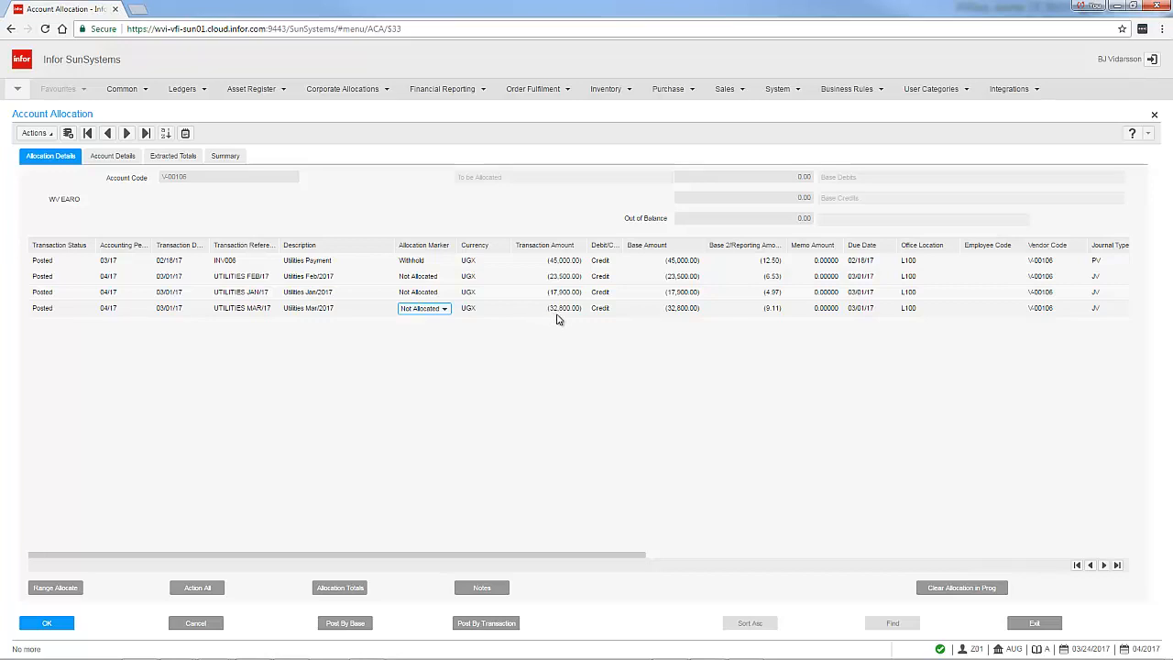
Split the UTILITIES MAR/17 line with a simple split, allocating 20000 of its base amount
left_click(446, 310)
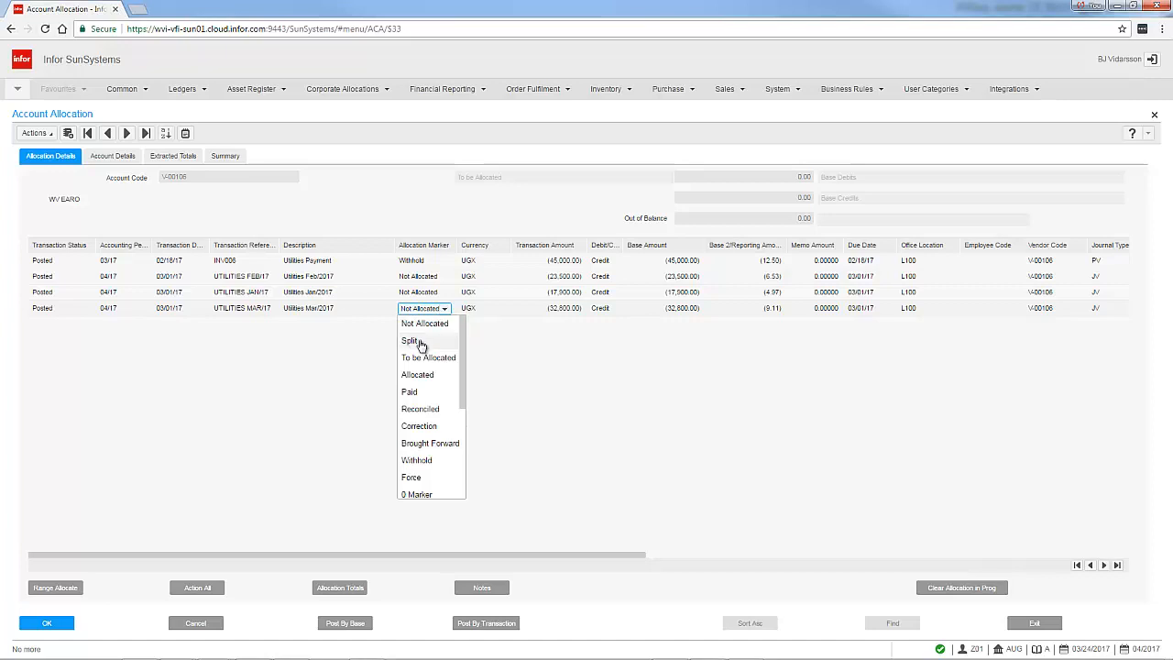
left_click(420, 342)
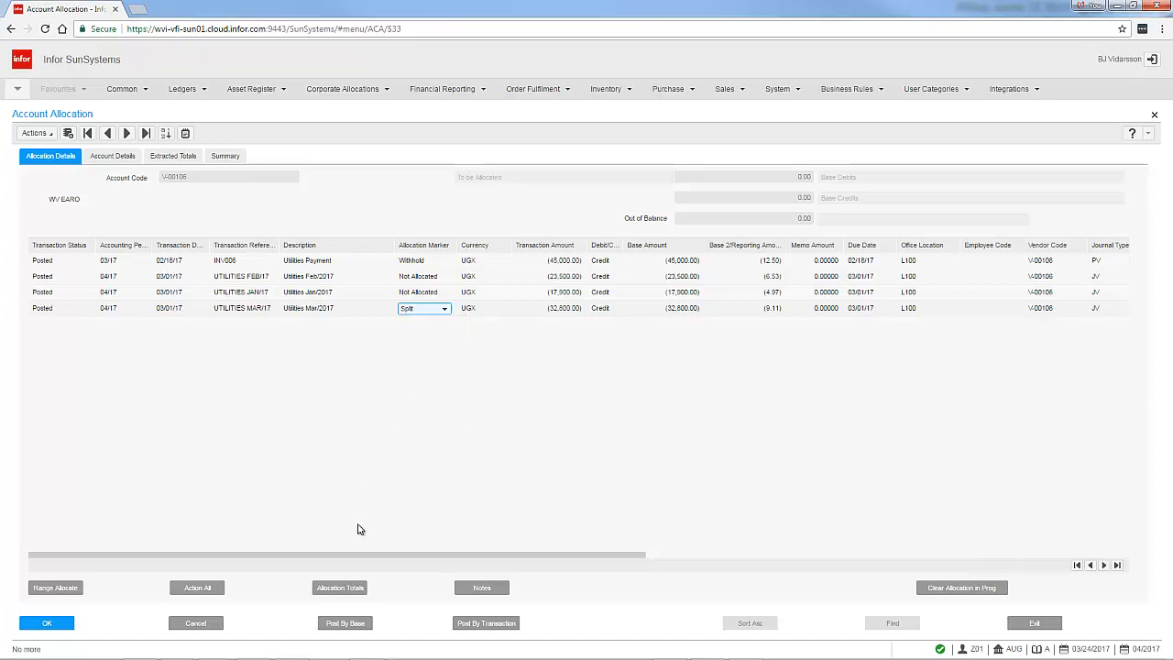
left_click(48, 626)
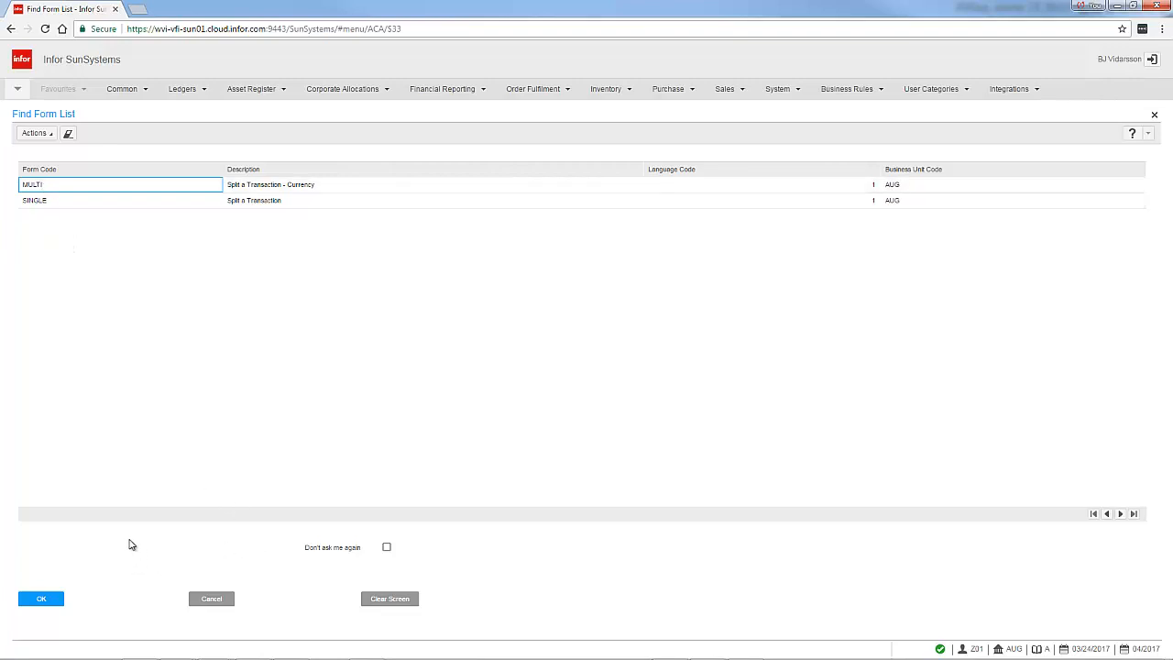
left_click(46, 598)
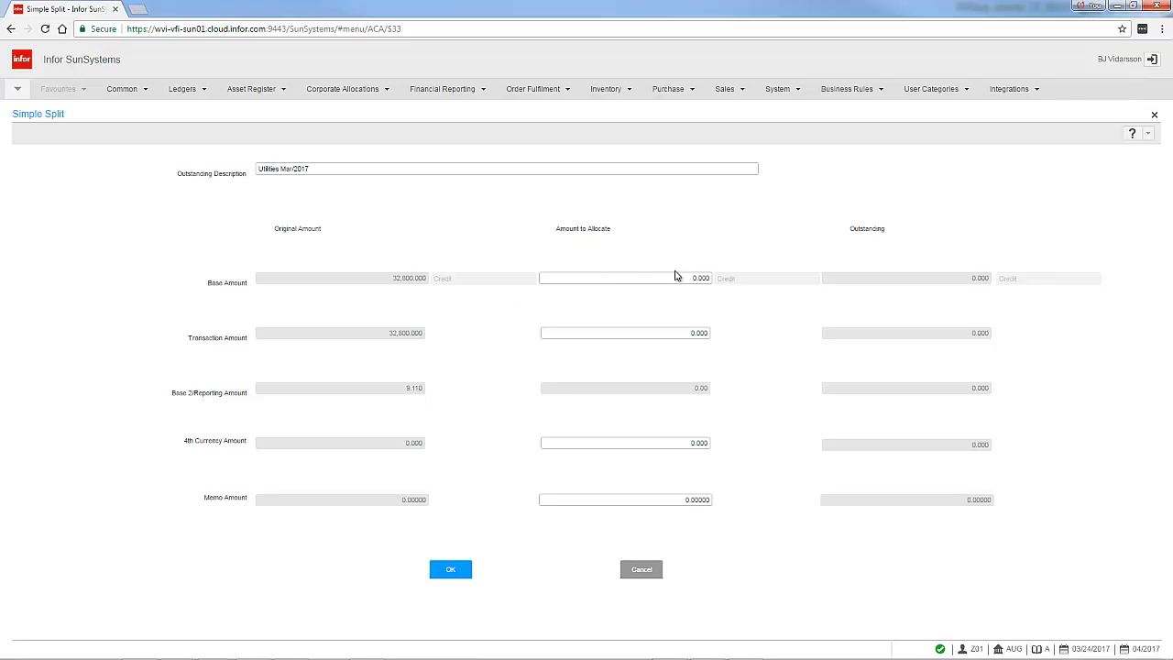
left_click_drag(674, 275, 768, 287)
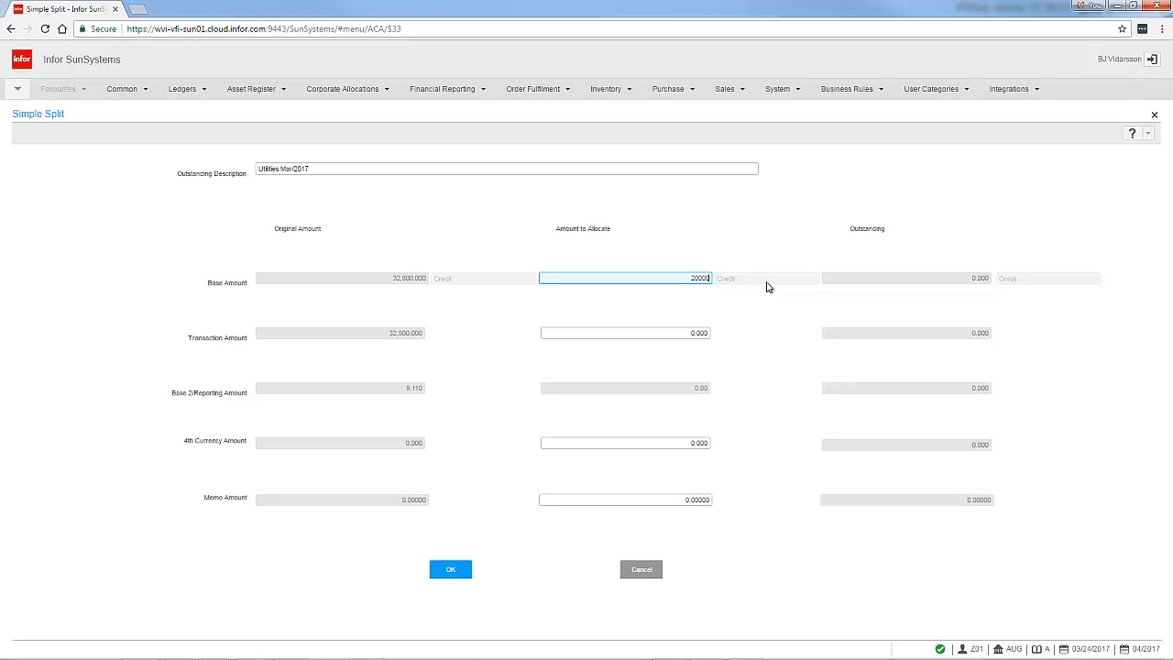
key("Tab")
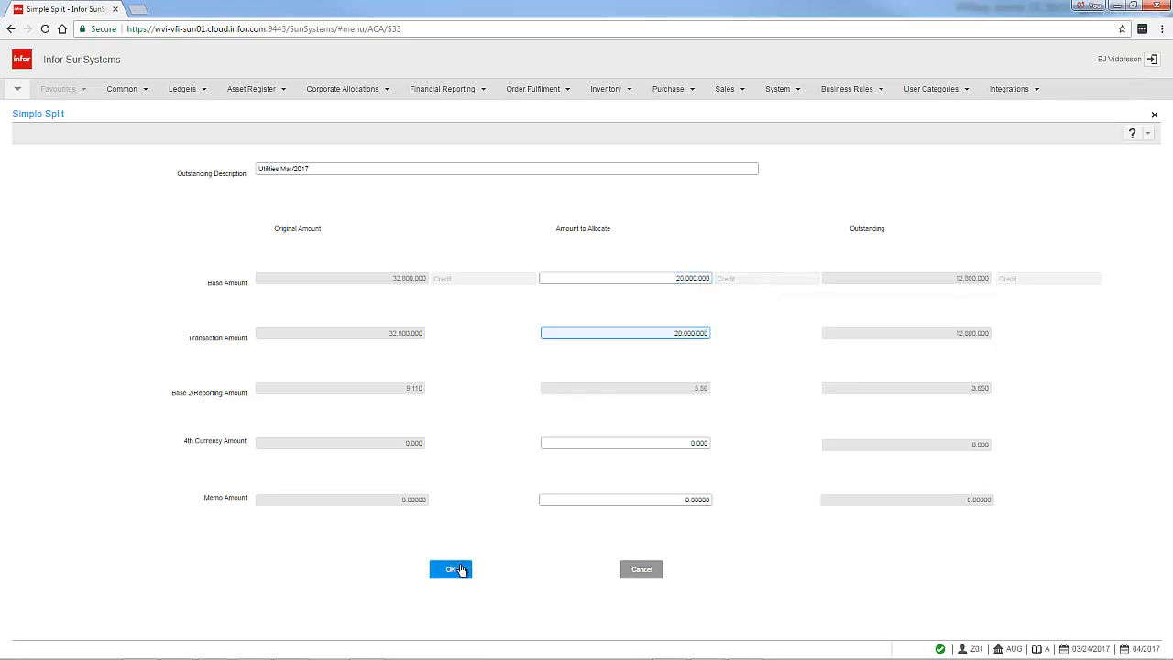
left_click(451, 570)
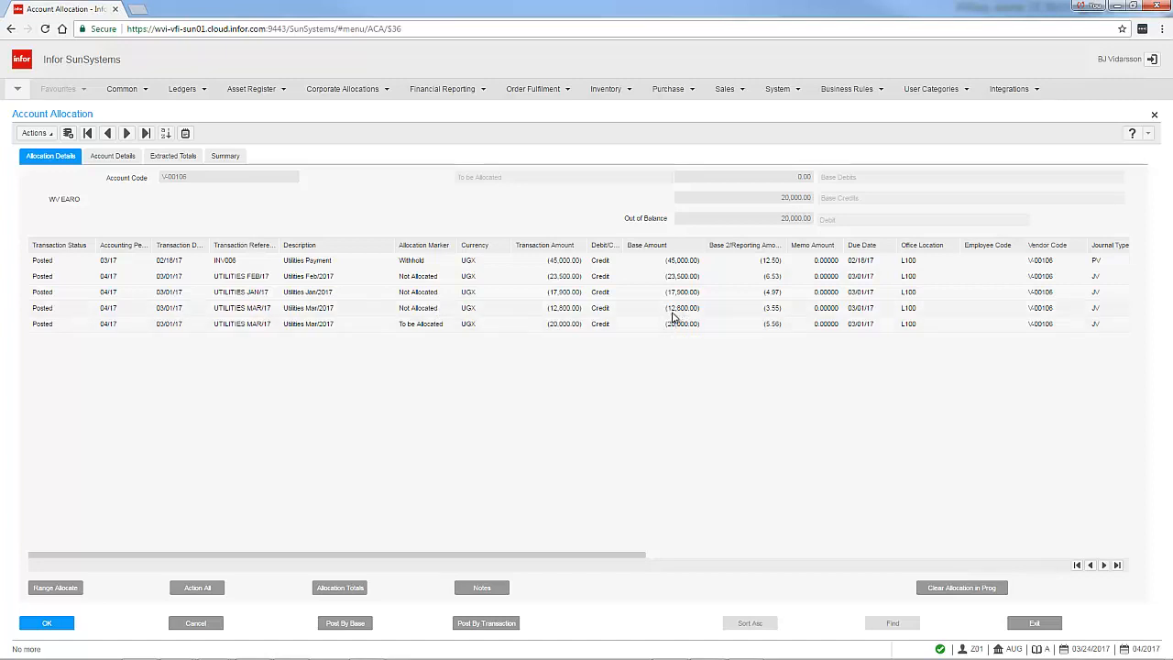
Mark the 12,800 UTILITIES MAR/17 line Withhold and the 20,000 line Not Allocated, and post by transaction
left_click(439, 312)
left_click(444, 308)
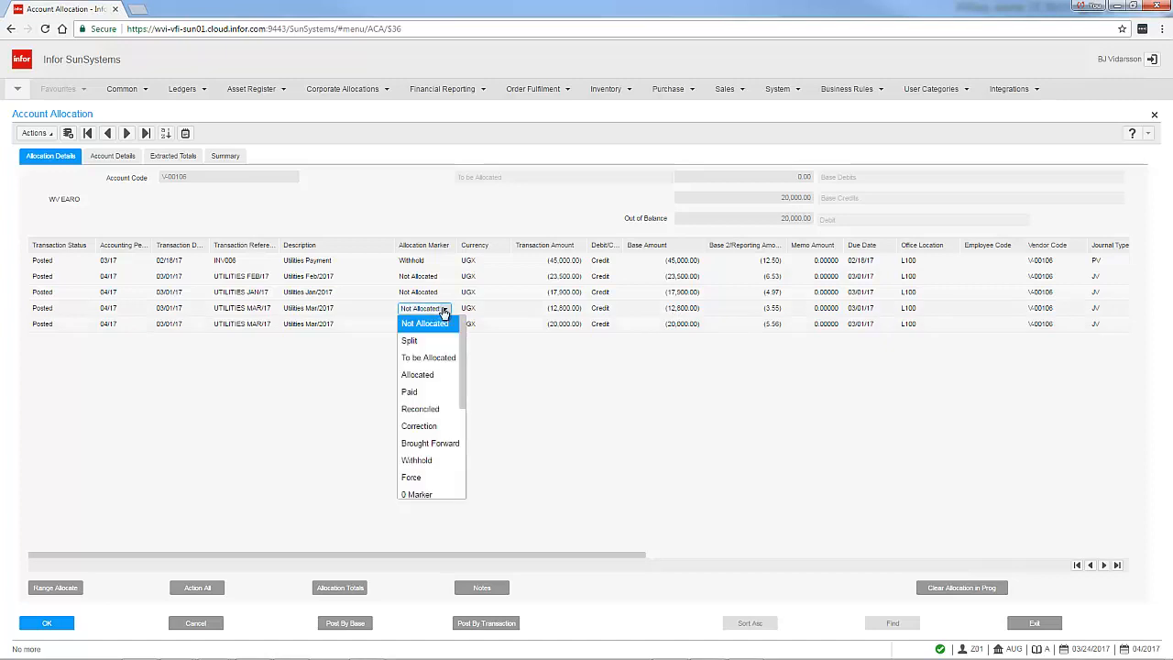
left_click_drag(464, 347, 463, 378)
left_click(419, 396)
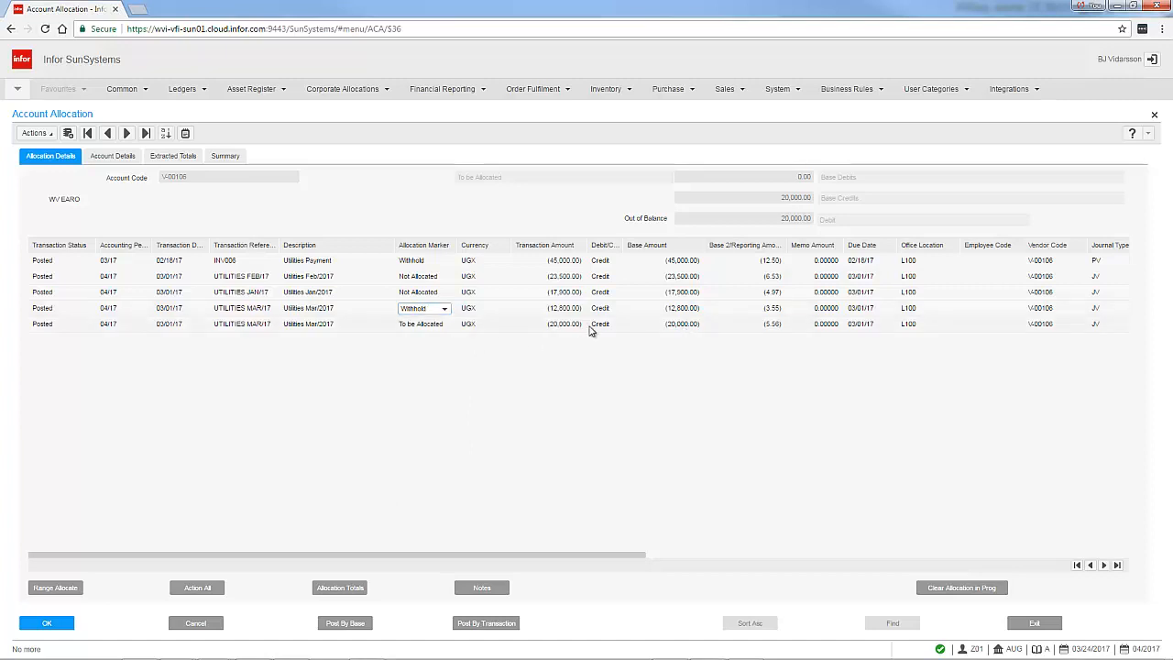
left_click(443, 326)
left_click(445, 325)
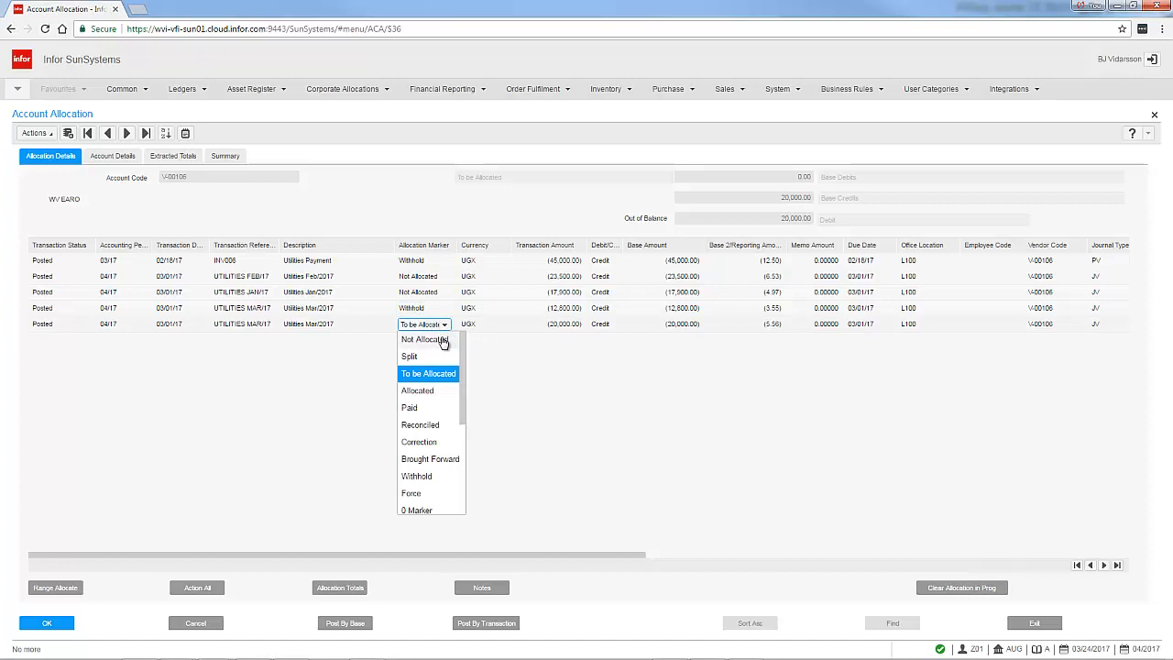
left_click(443, 341)
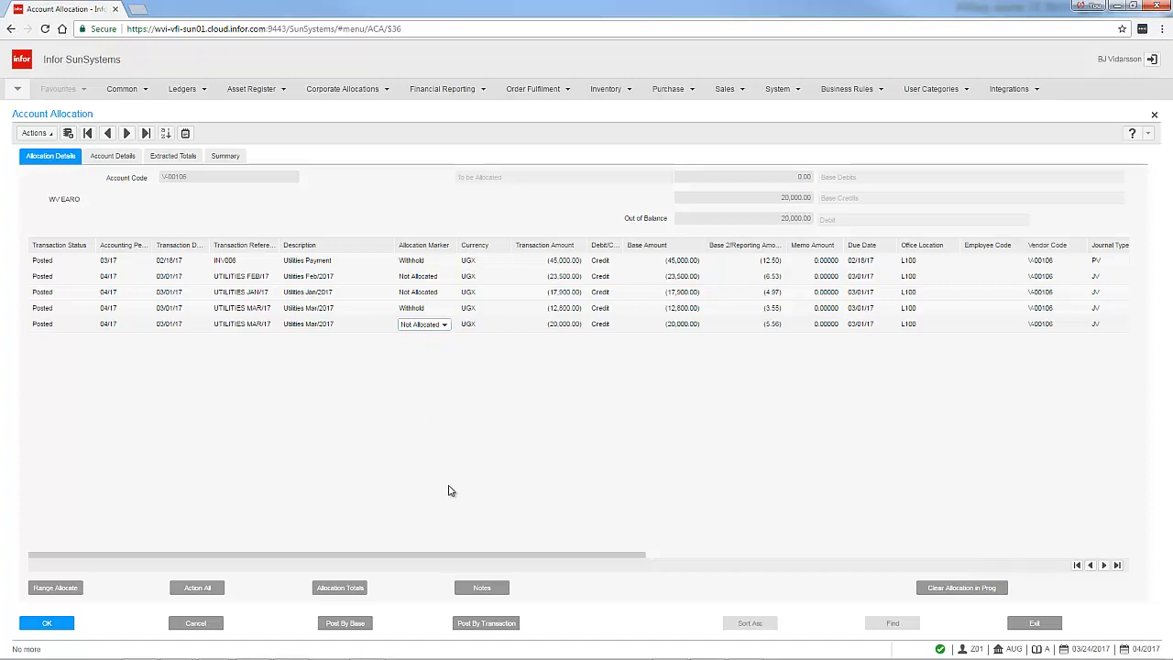
left_click(479, 625)
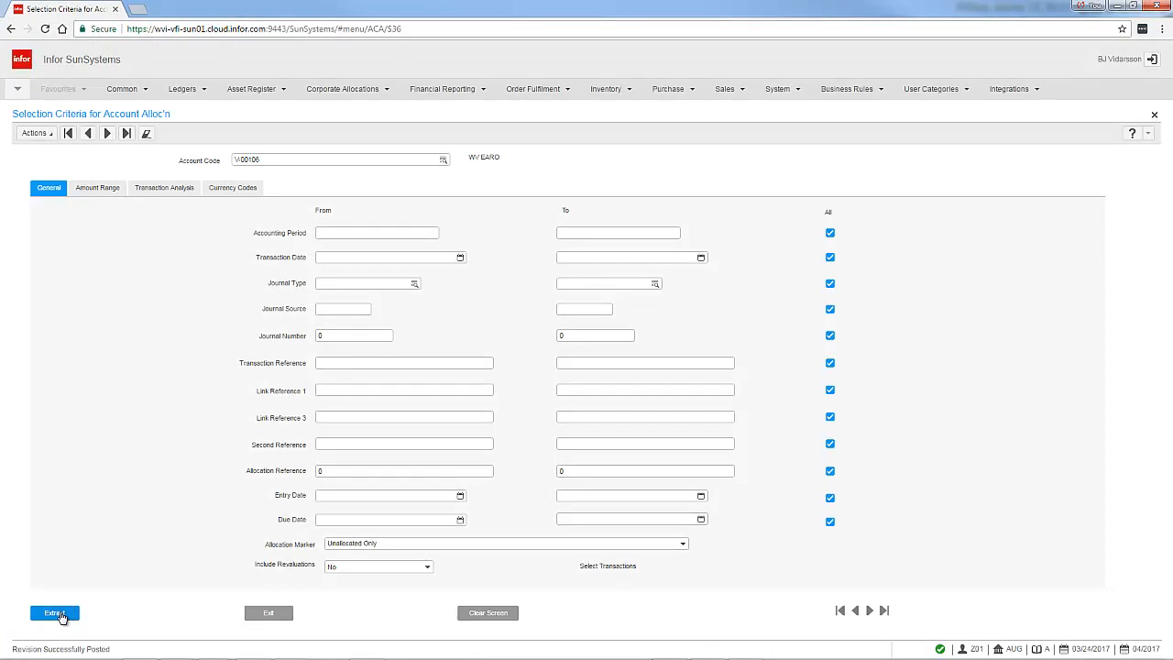
Exit account allocation and open Payment Run, continuing despite unposted journals
left_click(278, 617)
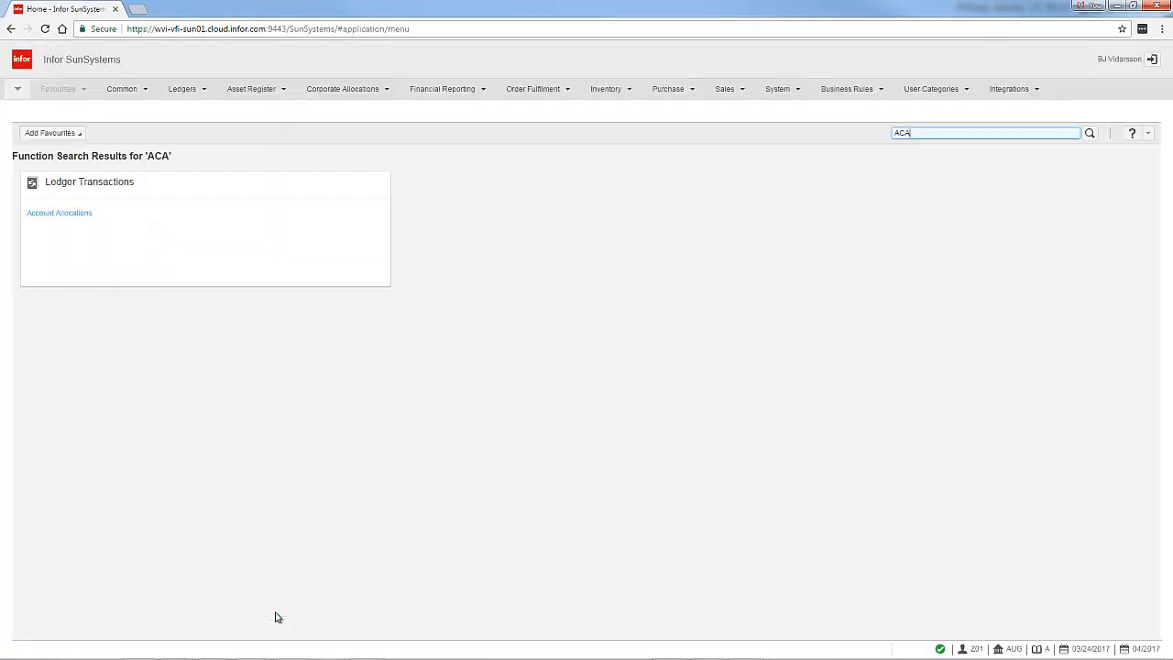
left_click(31, 90)
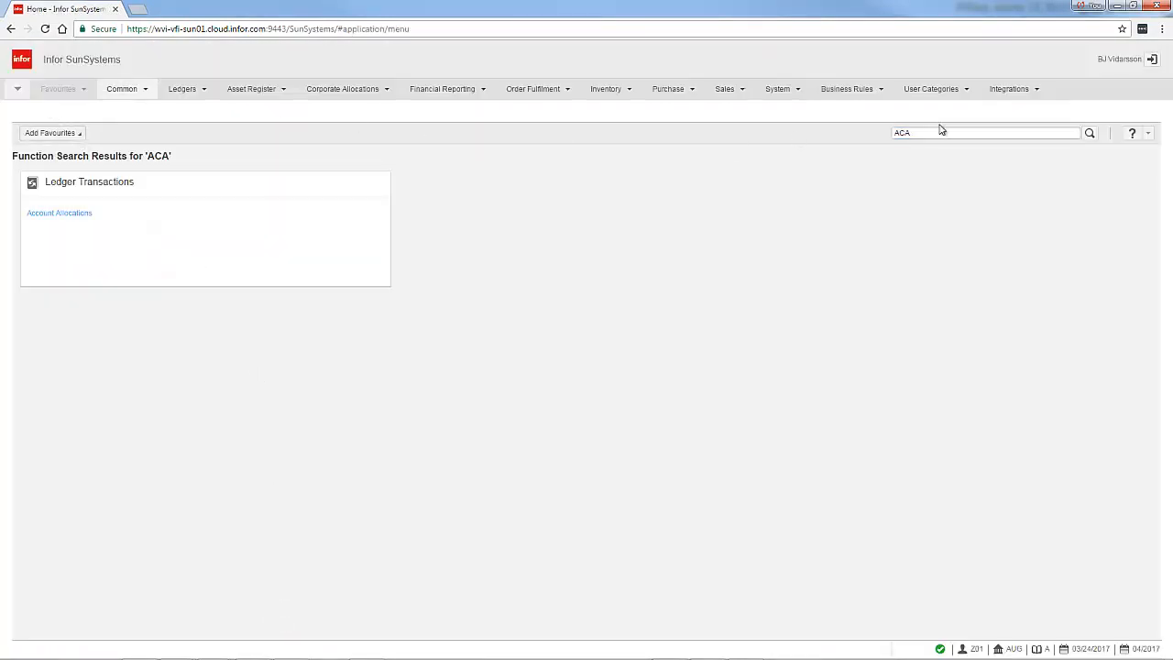
left_click(938, 130)
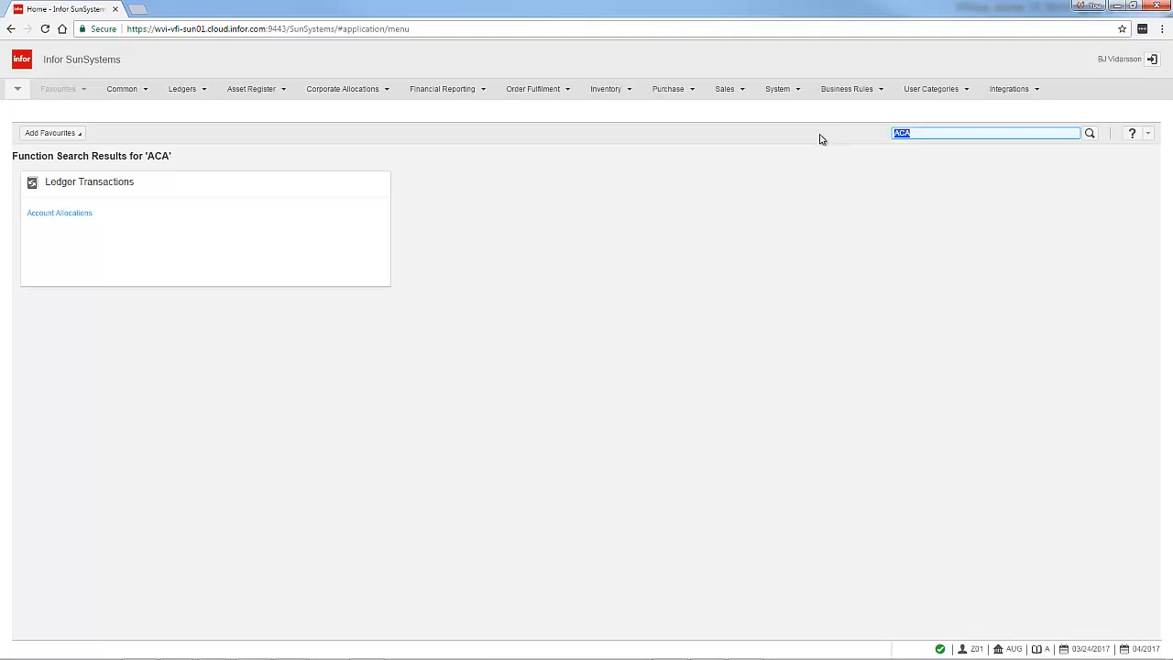
type("PYR")
key("Return")
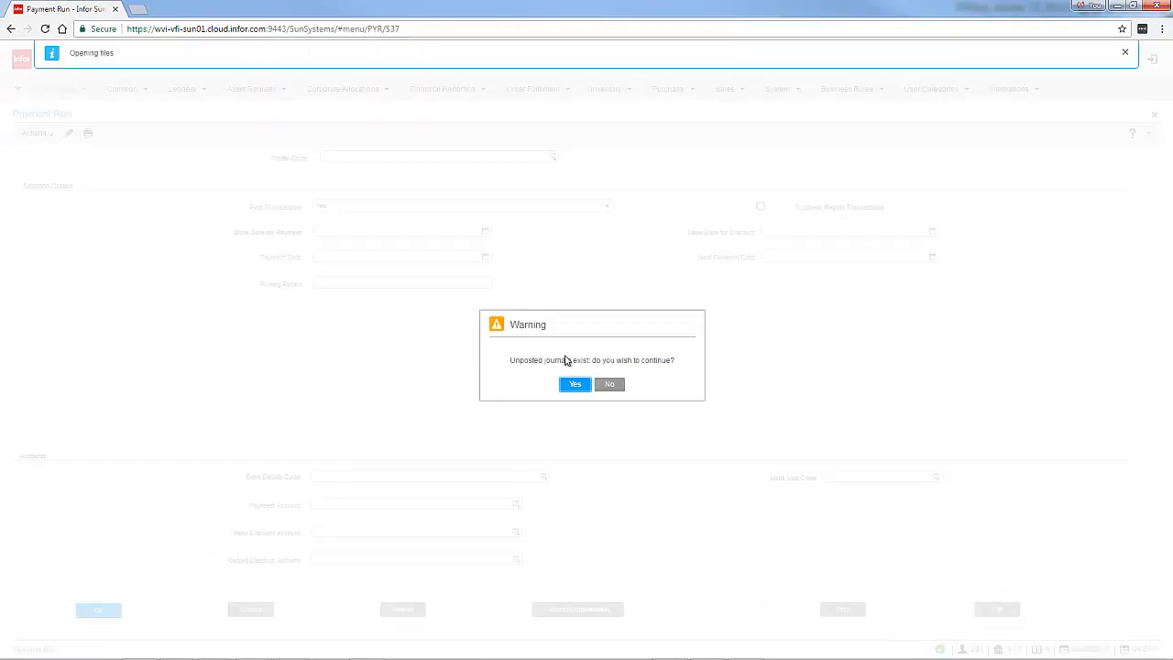
left_click(574, 385)
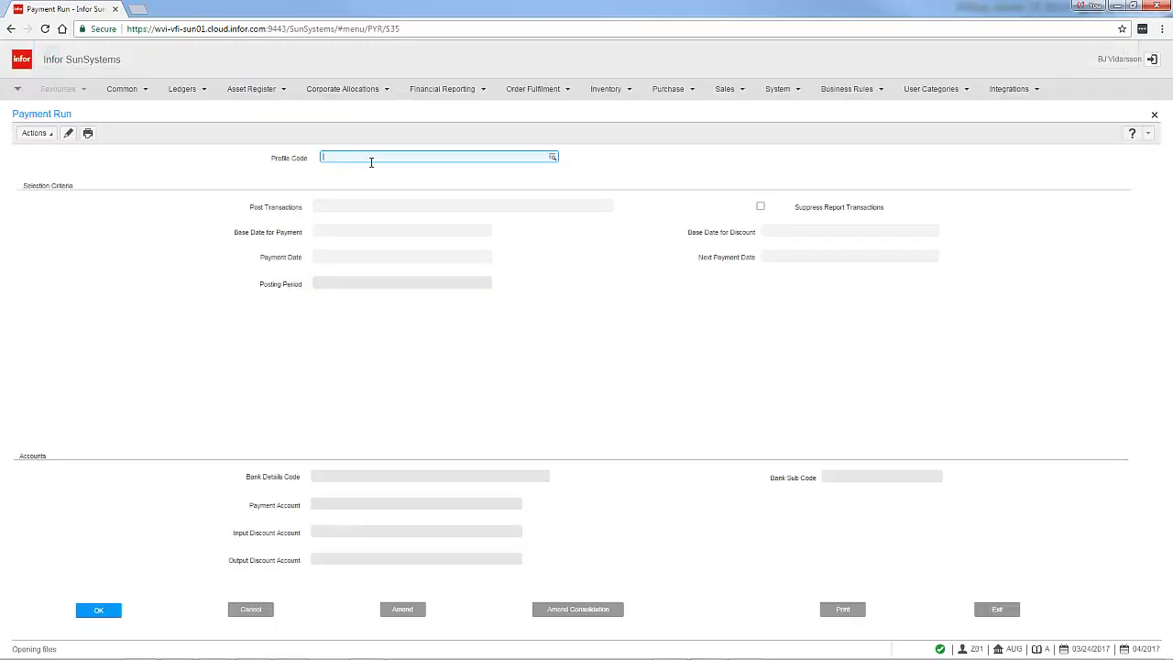
Set the payment run profile code to CHECK and accept Post Transactions No and the posting period
type("CHECK")
key("Tab")
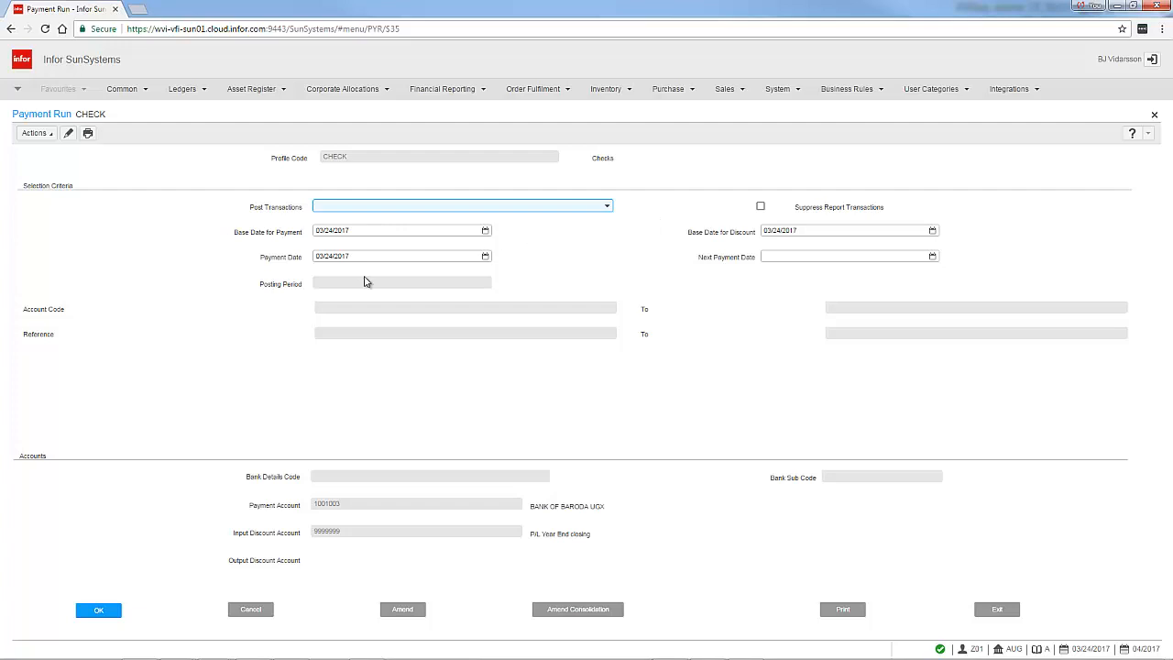
left_click(102, 610)
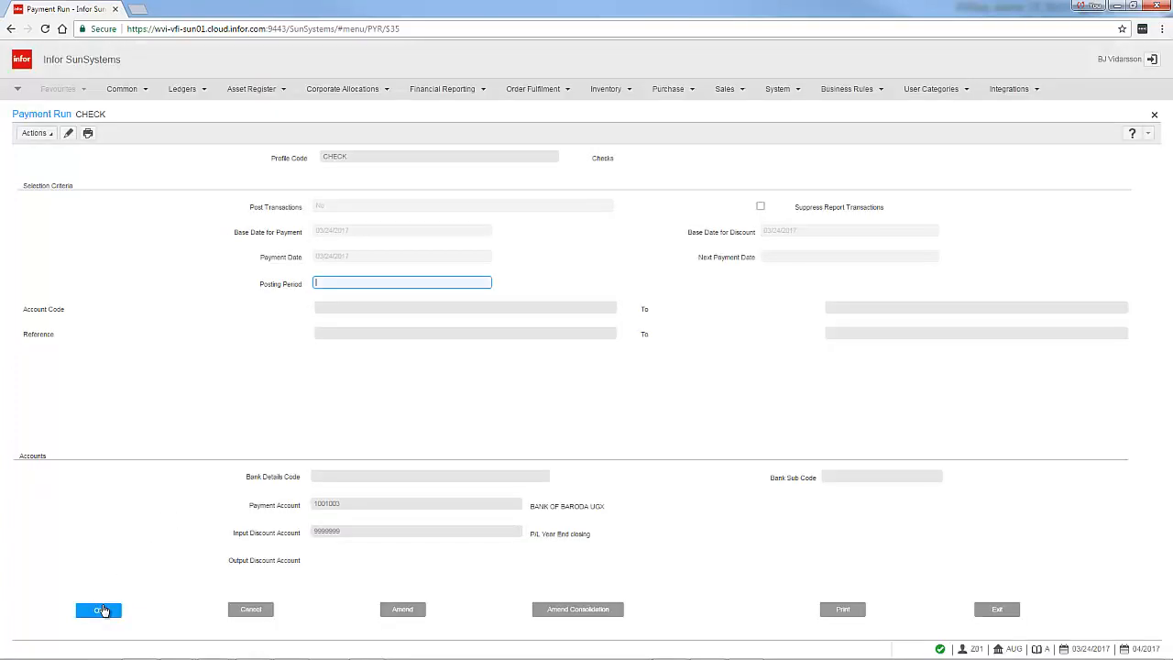
left_click(103, 609)
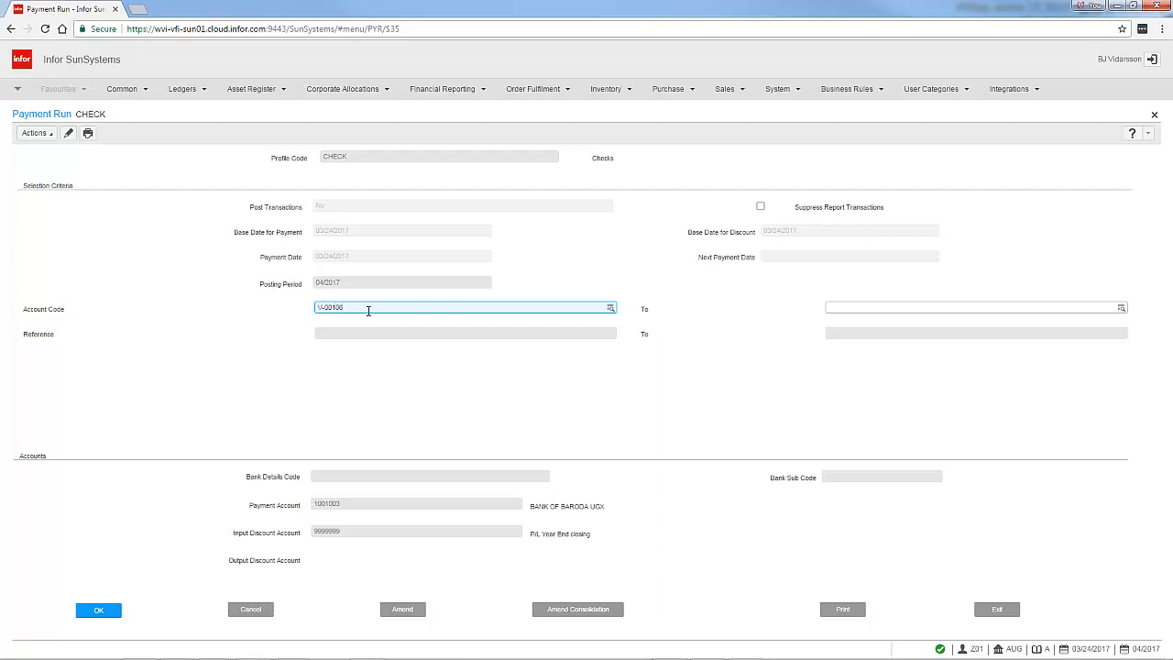
Confirm account code V-00106 and the bank and payment account fields, and print the payment run listing
left_click(99, 610)
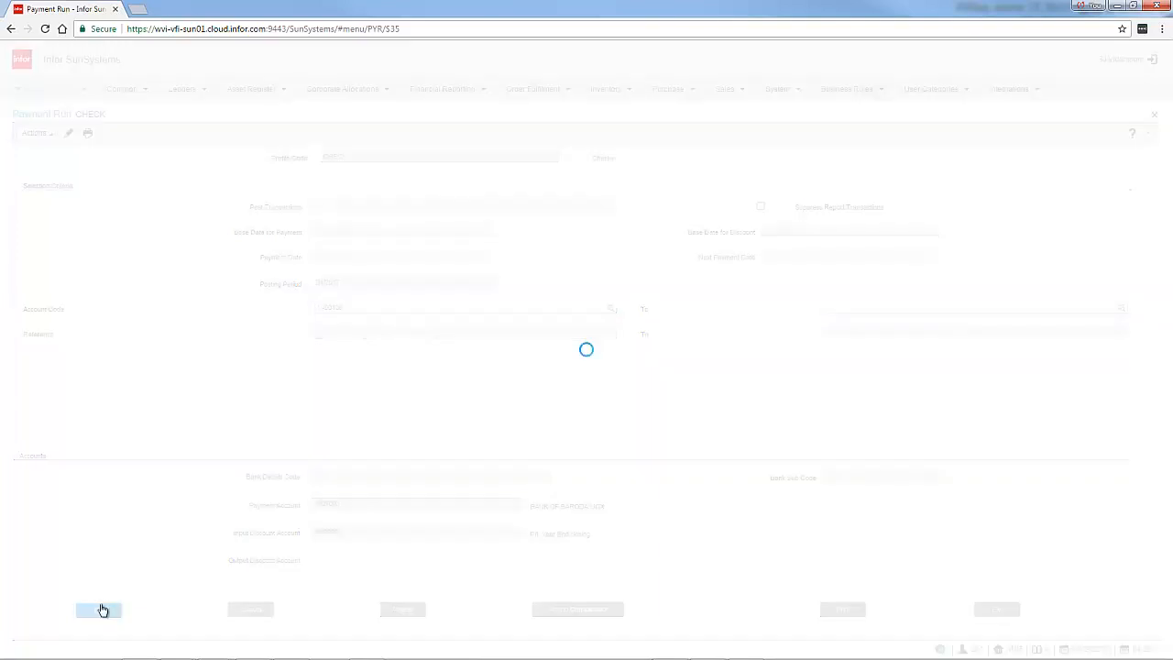
left_click(99, 609)
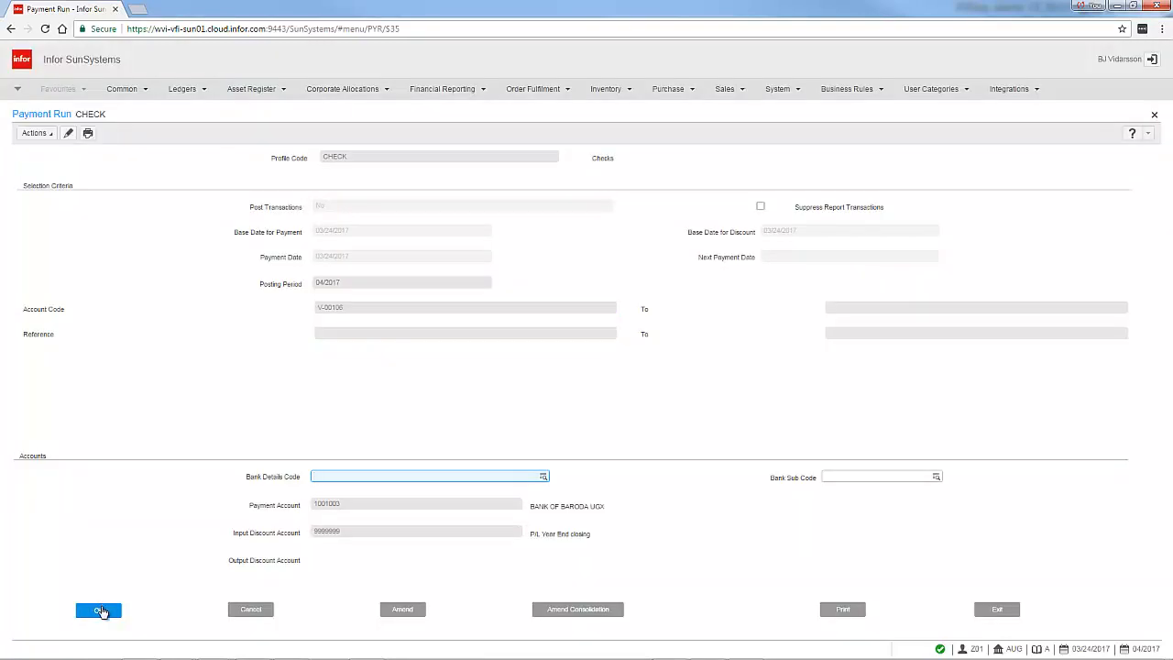
left_click(99, 609)
left_click(99, 609)
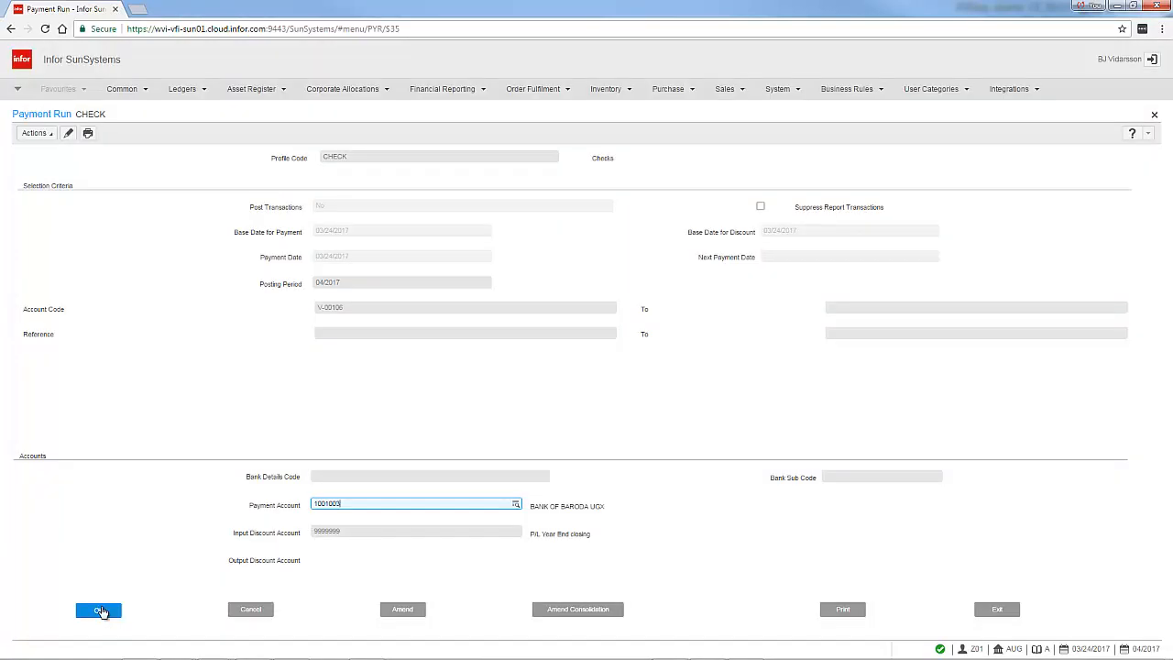
left_click(99, 610)
left_click(99, 609)
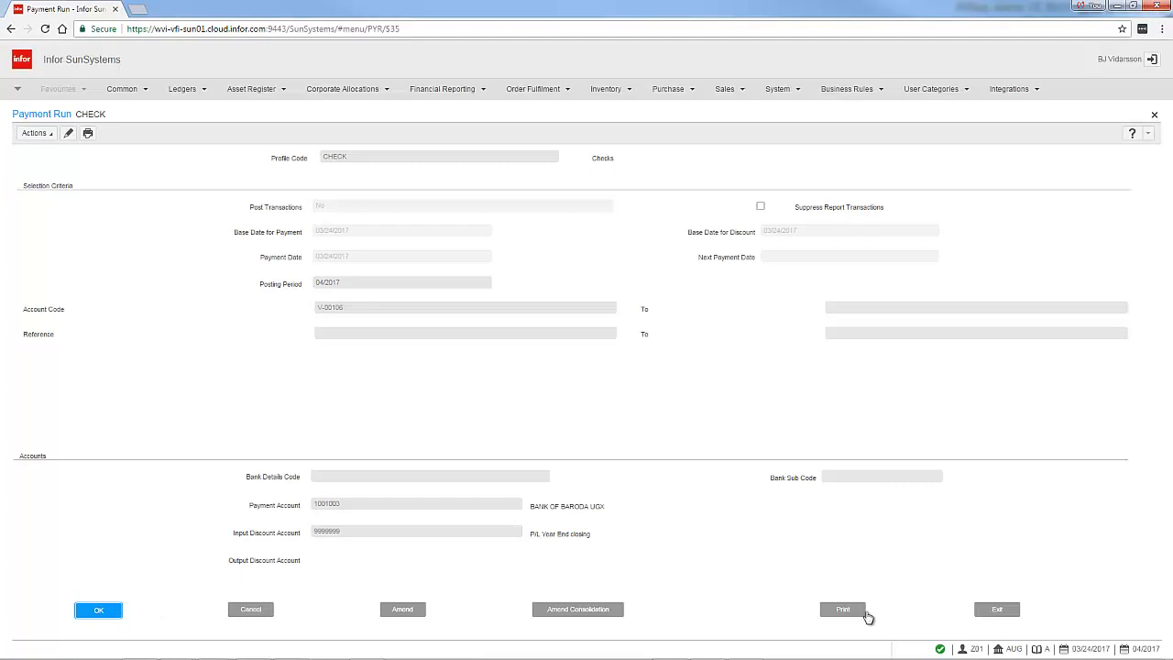
left_click(844, 611)
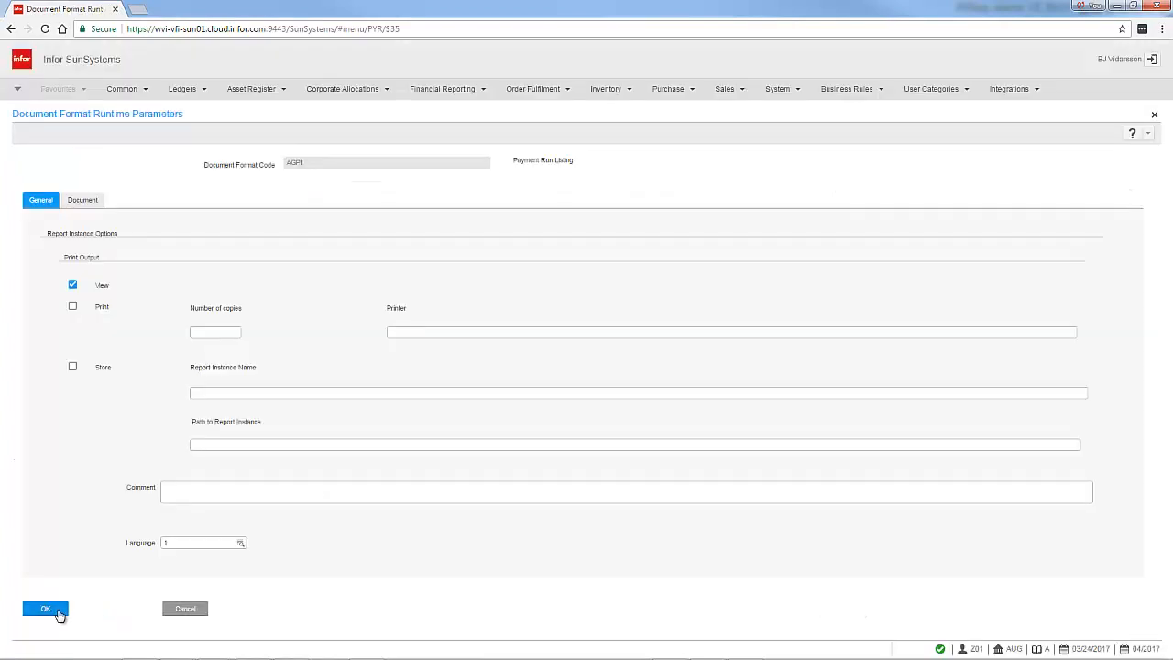